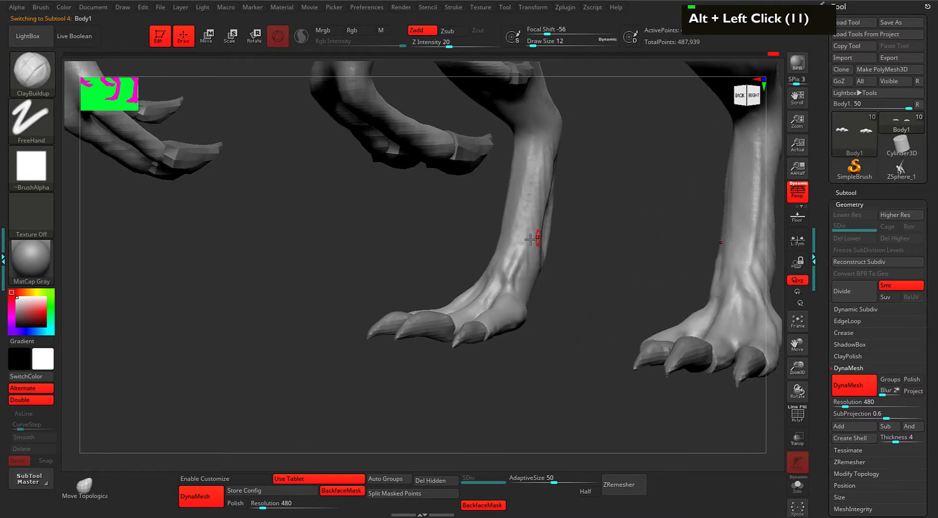
Clear the existing mask, switch to the Move brush and adjust its size.
left_click(527, 255, "ctrl")
key("ctrl")
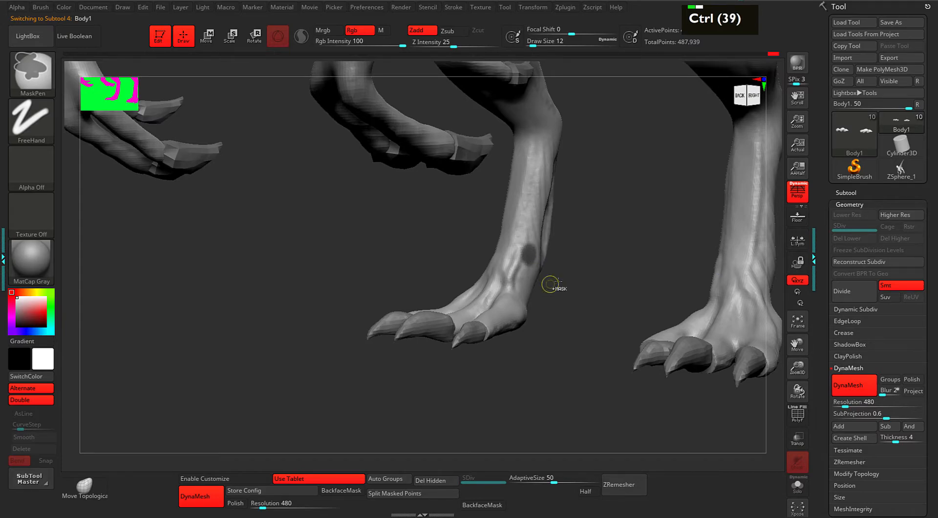
mouse_move(597, 263)
left_mouse_down()
mouse_move(610, 264)
mouse_move(582, 269)
mouse_move(577, 279)
left_mouse_up()
mouse_move(578, 279)
left_mouse_down()
mouse_move(567, 273)
mouse_move(578, 268)
left_mouse_up()
left_click(576, 266, "ctrl")
key("space")
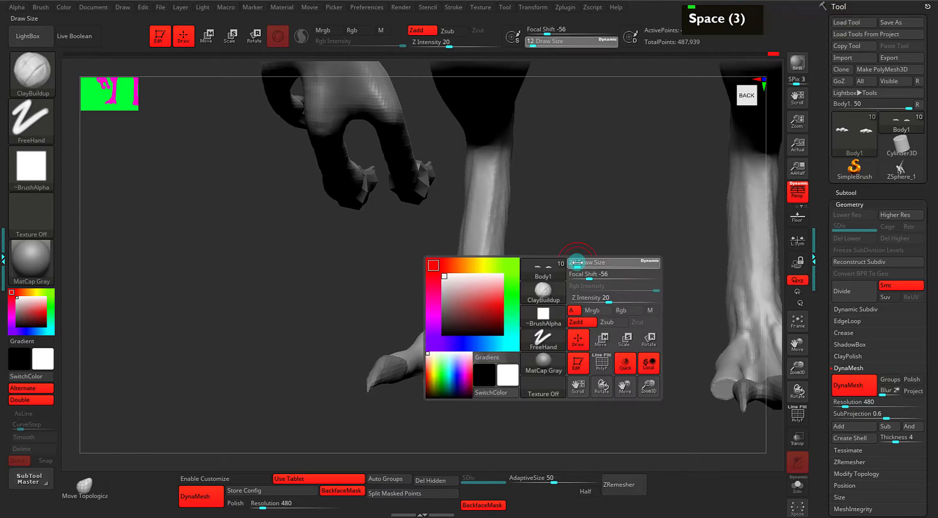
key("i")
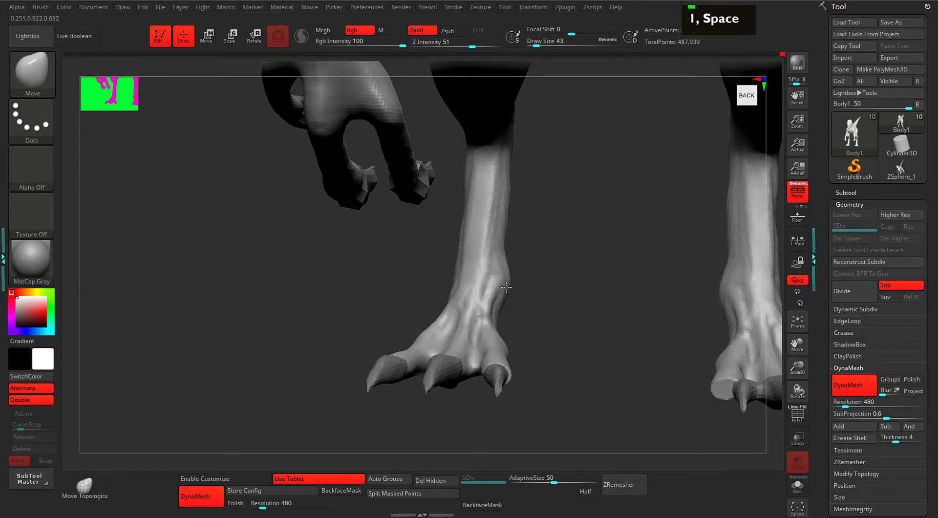
key("space")
mouse_move(557, 286)
left_mouse_down()
mouse_move(531, 289)
mouse_move(535, 280)
left_mouse_up()
left_click(561, 277)
Mask a spot on the inner ankle, invert the mask, and set Draw Size to 33.
left_click(507, 276, "ctrl")
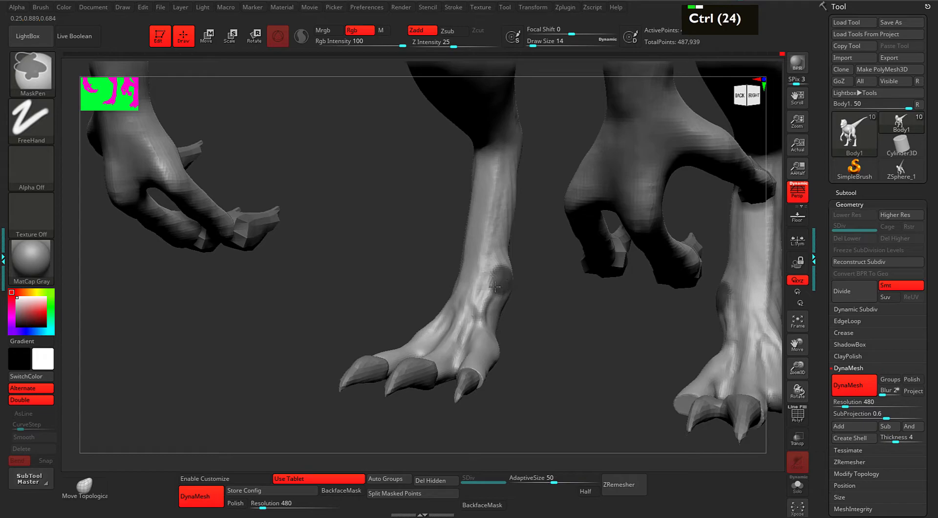
left_click(553, 319, "ctrl")
mouse_move(552, 339)
left_mouse_down()
mouse_move(563, 320)
mouse_move(555, 300)
mouse_move(552, 322)
mouse_move(547, 289)
left_mouse_up()
left_click(565, 312, "alt")
key("space")
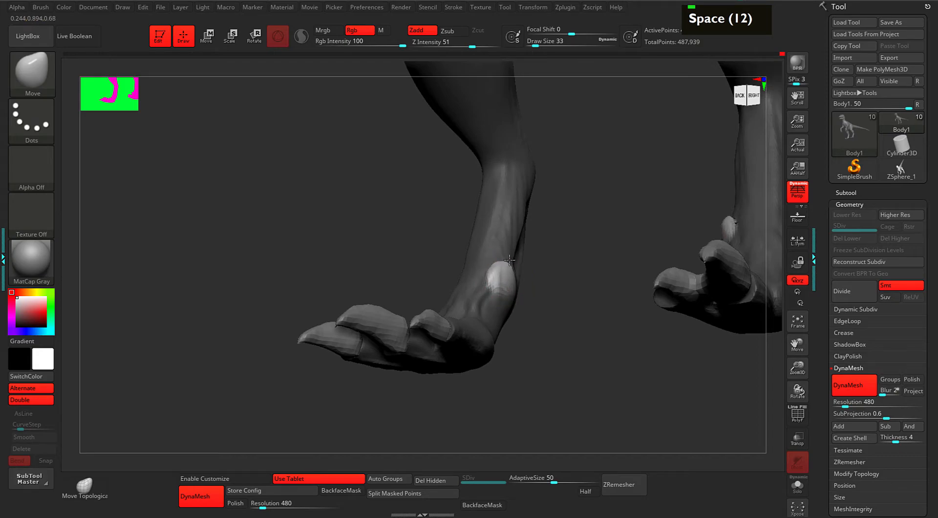
Pull a rounded dewclaw out from the ankle and widen it into shape.
mouse_move(506, 279)
left_mouse_down()
mouse_move(516, 267)
mouse_move(548, 298)
mouse_move(586, 283)
mouse_move(504, 280)
mouse_move(567, 296)
left_mouse_up()
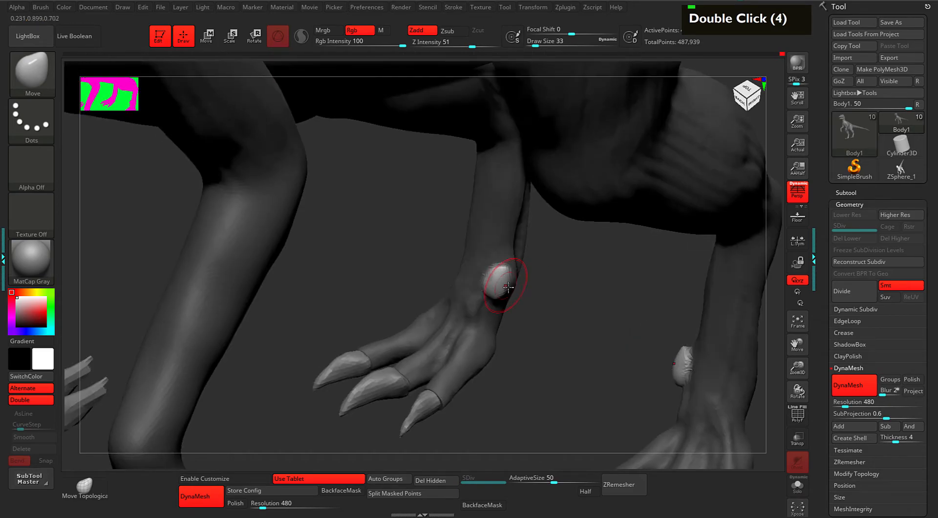
mouse_move(498, 285)
left_mouse_down()
mouse_move(516, 297)
mouse_move(498, 283)
mouse_move(503, 310)
mouse_move(523, 290)
left_mouse_up()
mouse_move(511, 288)
left_mouse_down()
mouse_move(519, 296)
mouse_move(493, 277)
left_mouse_up()
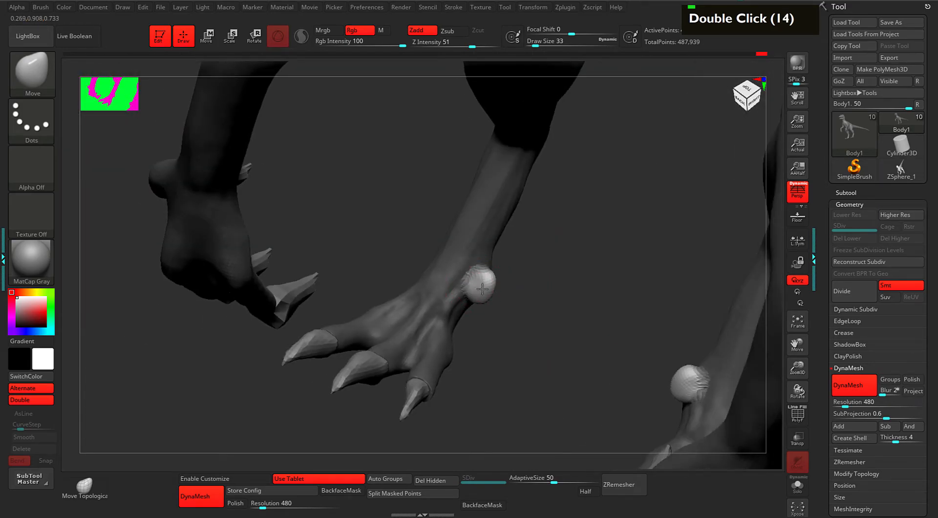
left_click_drag(528, 304, 530, 295, "shift")
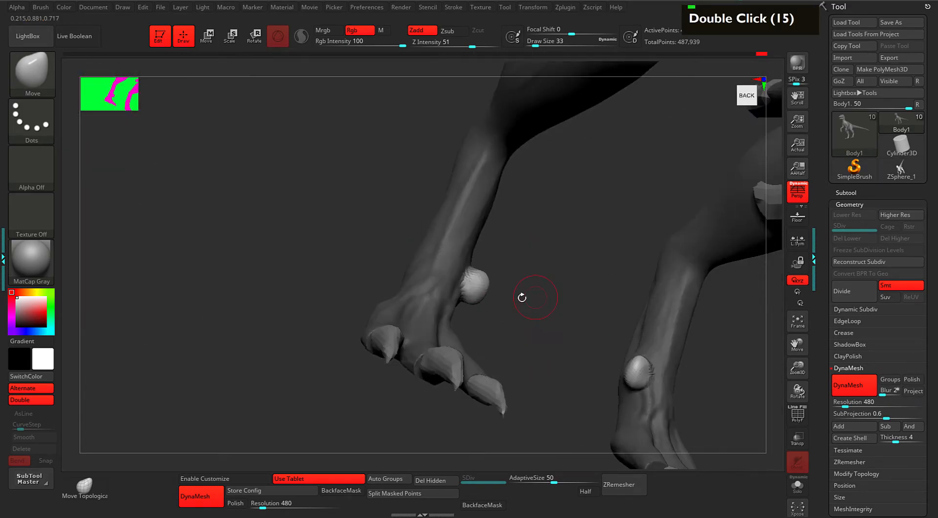
mouse_move(463, 306)
left_mouse_down()
mouse_move(534, 307)
mouse_move(541, 321)
left_mouse_up()
Pick the TrimDynamic brush, clear the mask, and return to the Move brush.
key("b")
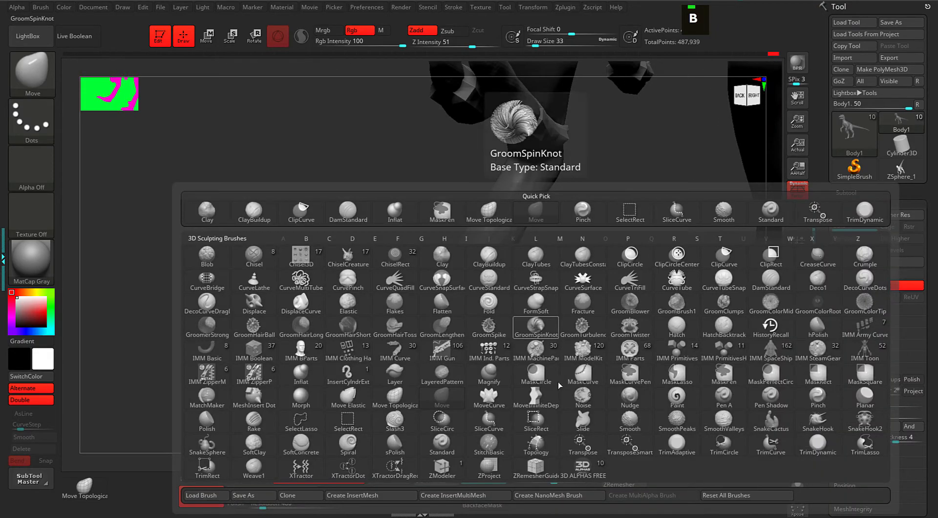
left_click(814, 449)
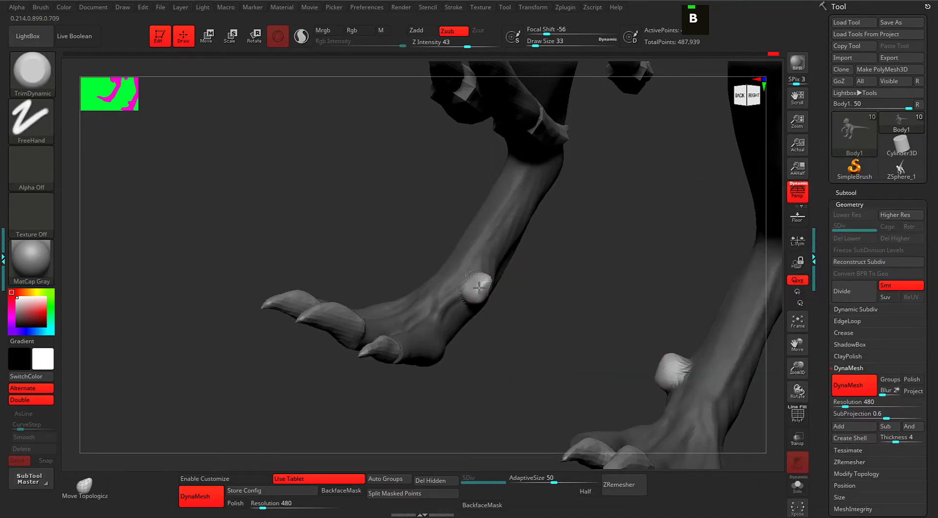
left_click_drag(547, 303, 637, 344)
left_click(629, 333, "ctrl")
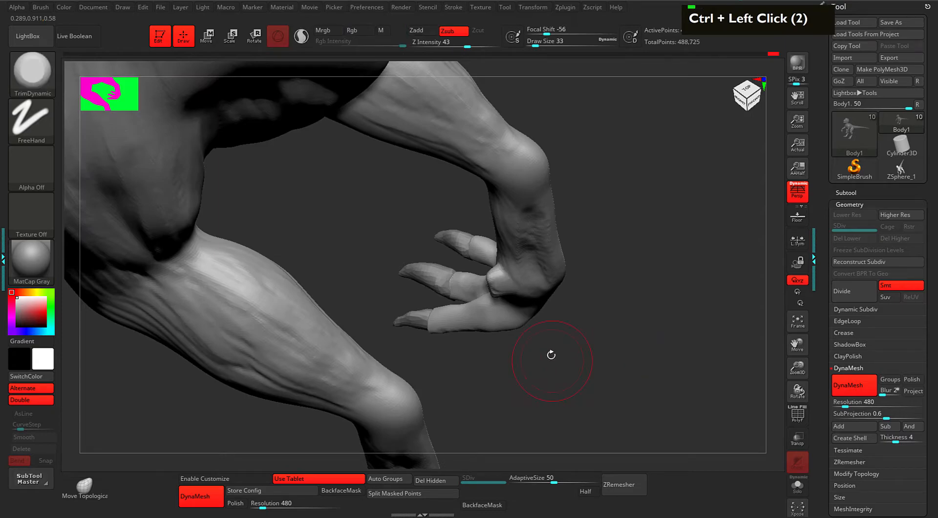
key("i")
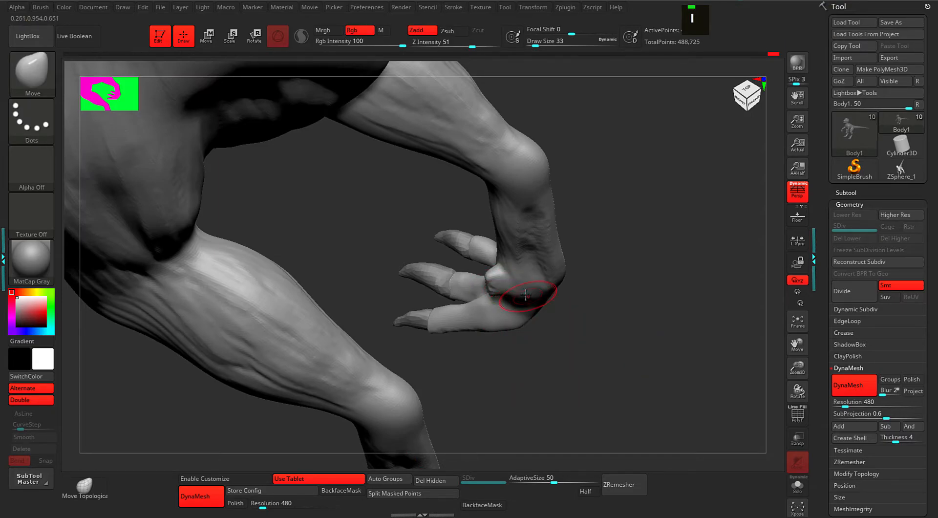
Alt-click a claw behind the feet to activate the PM3D_Sphere3D1_2 subtool.
left_click_drag(573, 337, 533, 290)
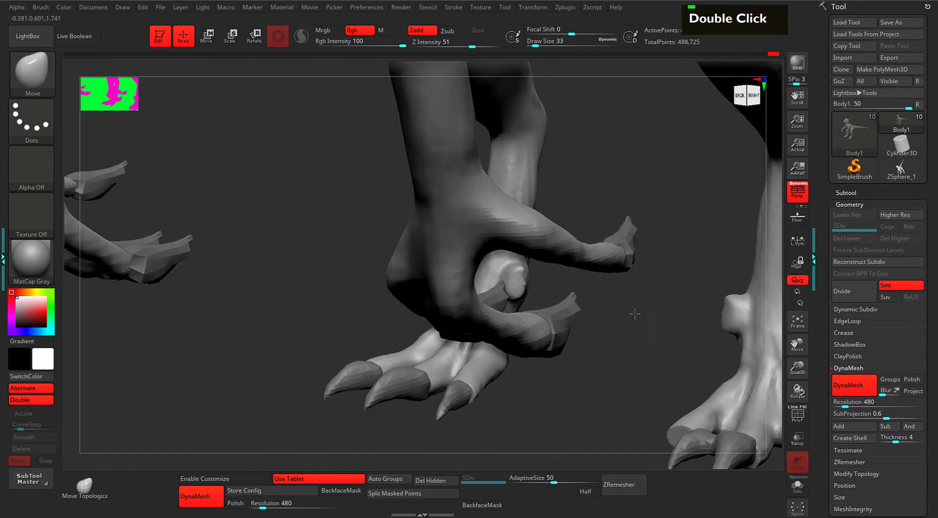
left_click_drag(632, 317, 542, 272)
left_click_drag(618, 299, 565, 279)
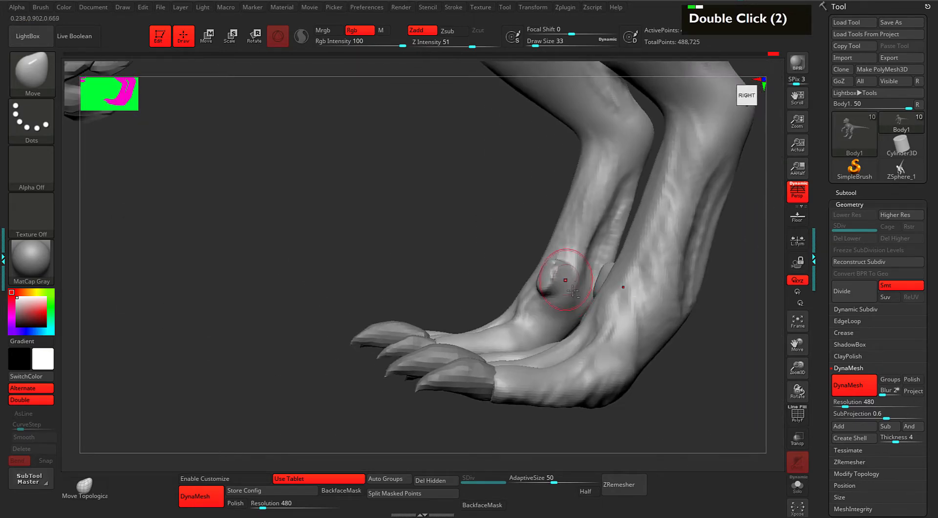
left_click_drag(469, 295, 497, 272)
left_click_drag(613, 308, 539, 271, "alt")
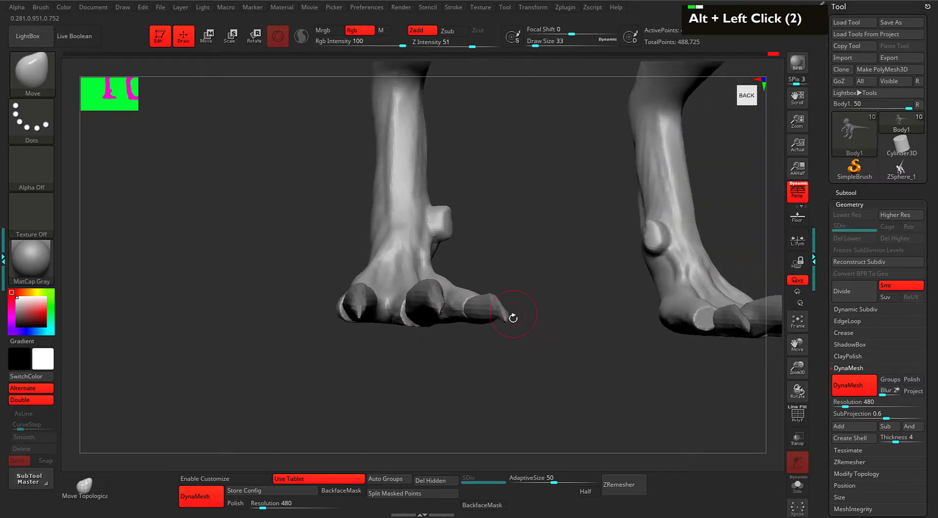
left_click(488, 311, "alt")
left_click_drag(550, 309, 570, 341)
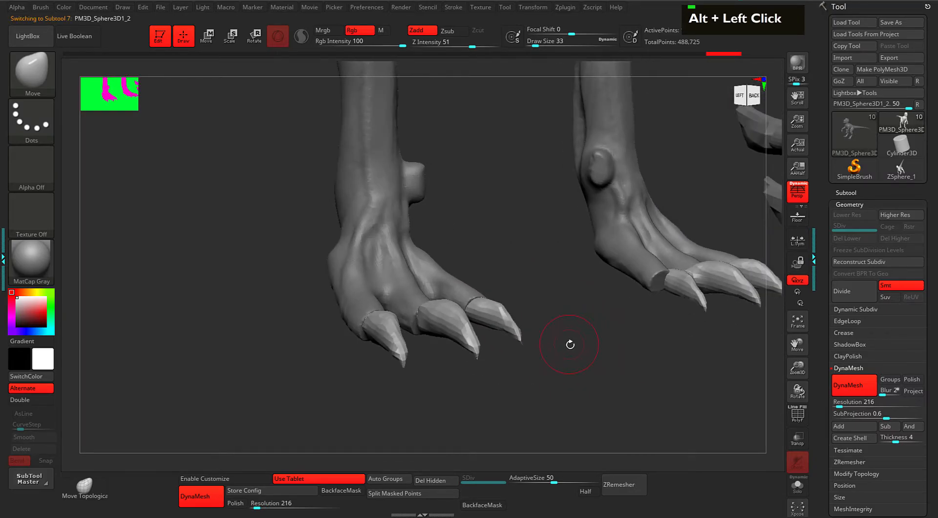
Test-move a masked claw with the Transpose gizmo, undo it, and clear the mask.
key("w")
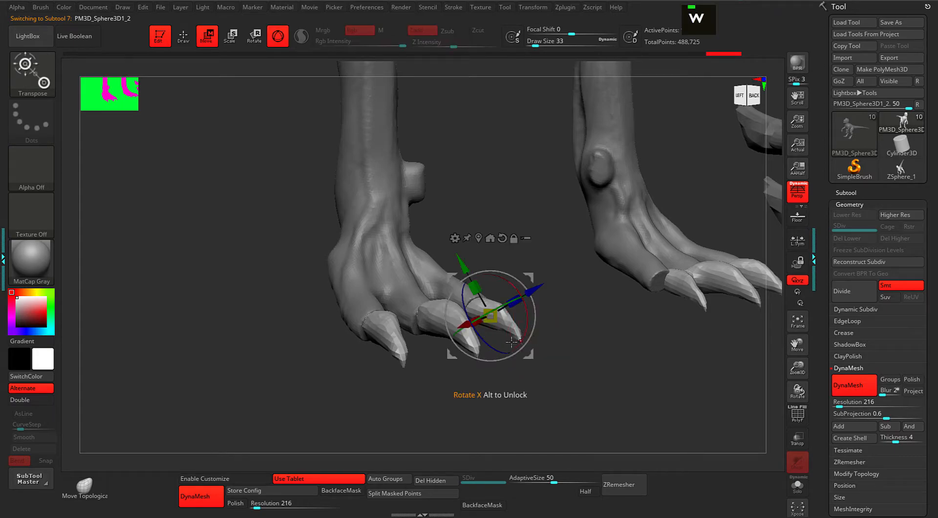
left_click(507, 325, "ctrl+shift")
left_click_drag(605, 328, 600, 325)
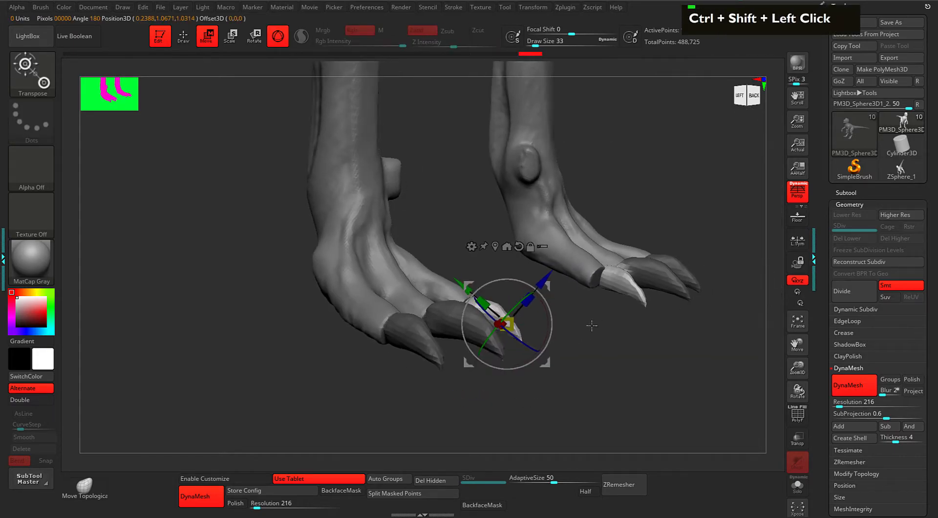
left_click_drag(548, 287, 477, 181, "ctrl+shift")
key("ctrl+z")
left_click_drag(585, 339, 583, 367)
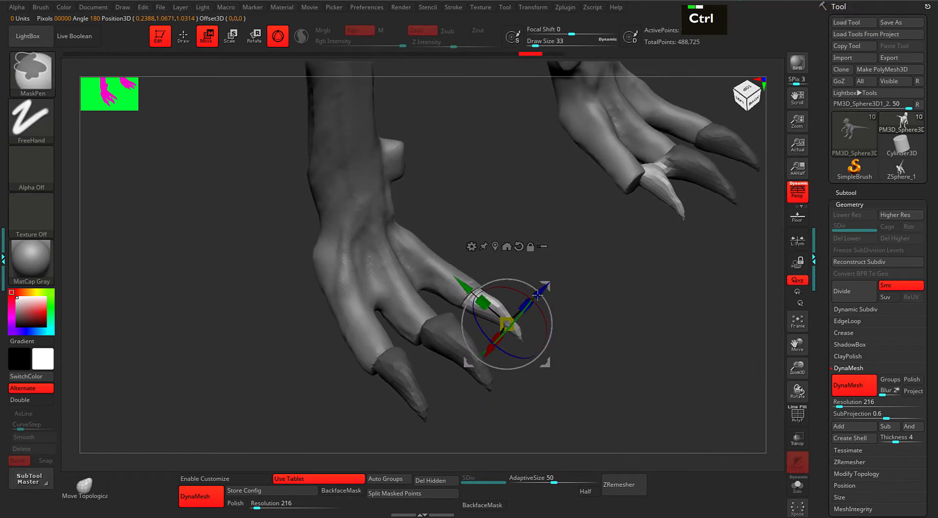
left_click_drag(465, 283, 458, 214, "ctrl+shift")
key("ctrl+z")
mouse_move(589, 365)
left_mouse_down()
mouse_move(591, 331)
mouse_move(606, 318)
mouse_move(621, 329)
mouse_move(609, 335)
mouse_move(621, 365)
left_mouse_up()
key("q")
left_click_drag(569, 333, 630, 339)
Solo the claws subtool and turn on PolyFrame wireframe with the gizmo active.
key("alt+s")
key("w")
left_click(504, 280, "alt")
left_click_drag(576, 286, 669, 379)
key("shift+f")
left_click_drag(617, 248, 622, 226)
Ctrl+Shift-drag out a duplicate of the claws and level the rows beside the originals.
left_click_drag(545, 236, 568, 182, "ctrl+shift")
left_click_drag(594, 247, 635, 277)
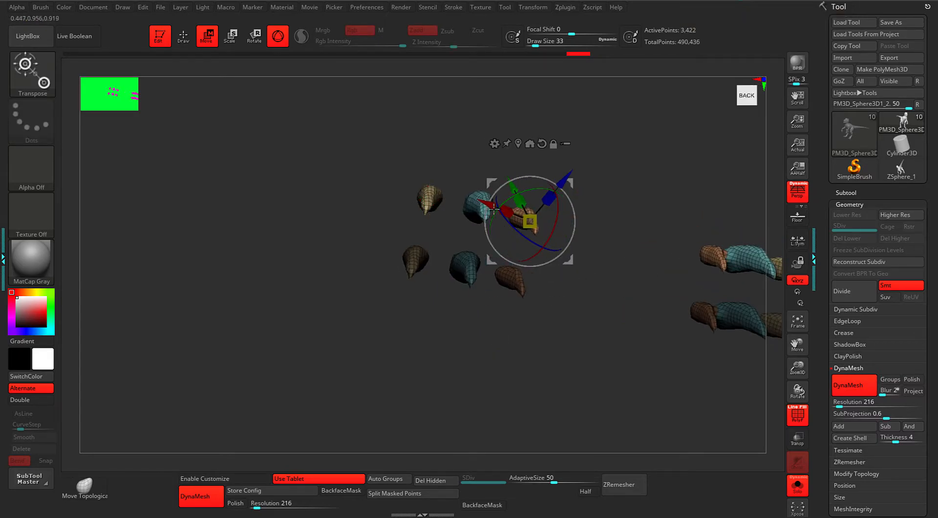
left_click_drag(634, 228, 563, 279)
left_click_drag(393, 293, 528, 379)
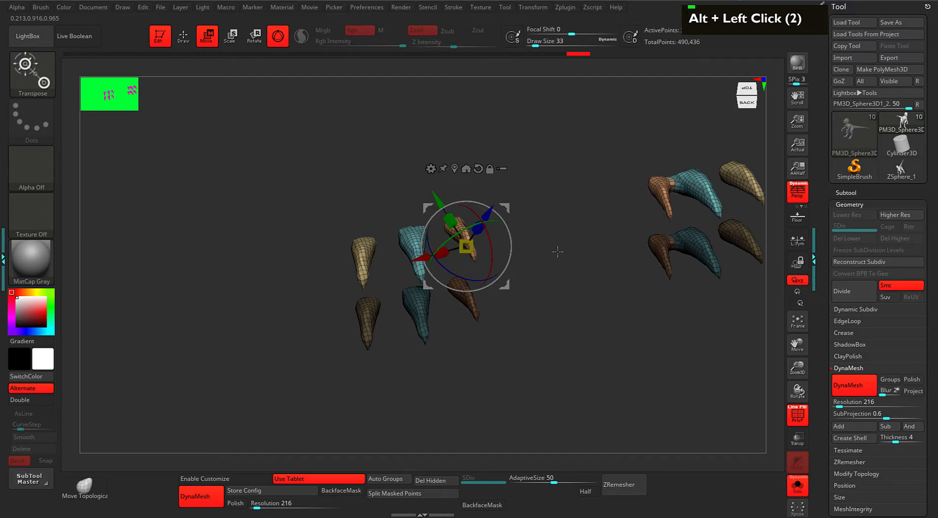
left_click_drag(559, 251, 566, 290)
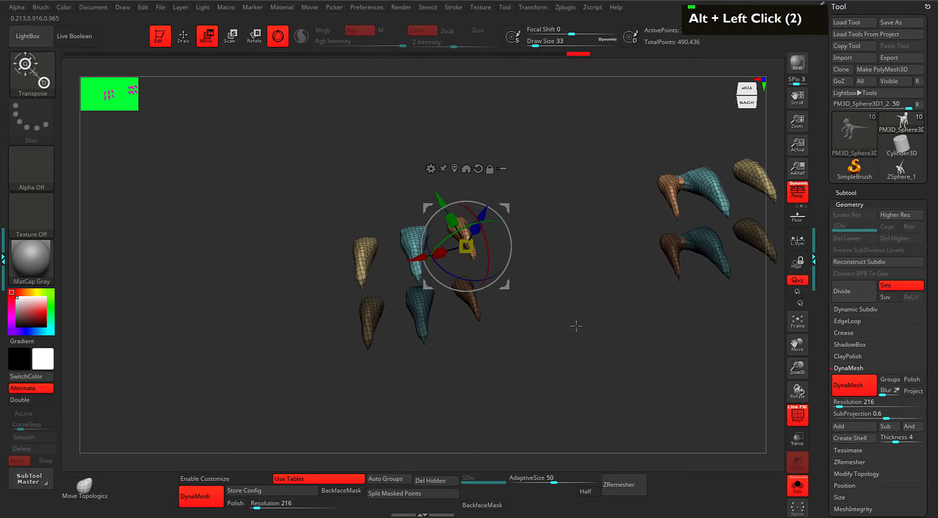
key("ctrl")
key("ctrl")
key("ctrl")
key("ctrl")
key("ctrl")
key("ctrl")
key("ctrl")
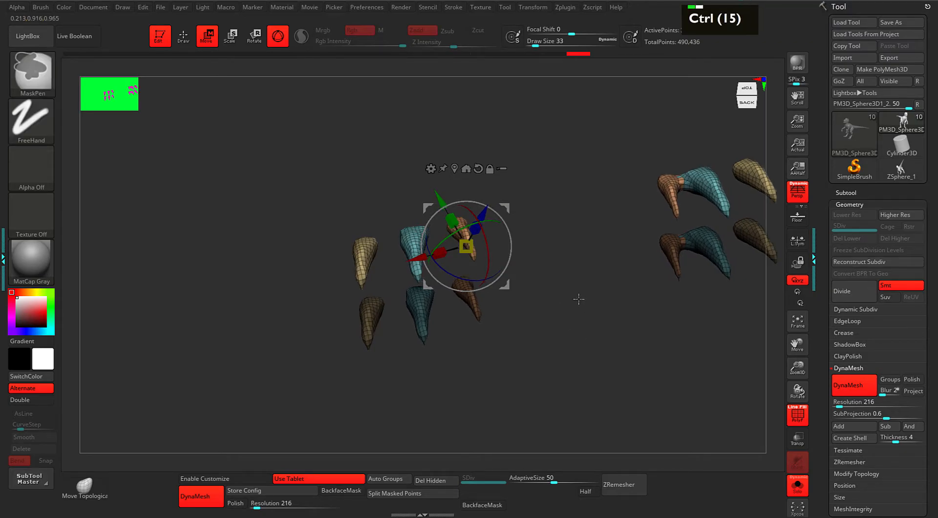
Clear the mask and give each separate claw piece its own polygroup.
left_click(555, 356, "ctrl")
left_click(838, 194)
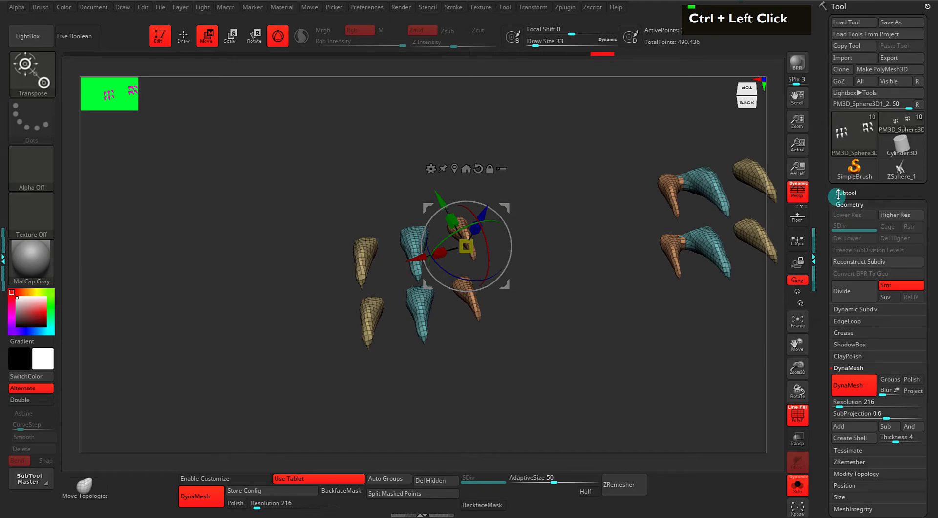
left_click(840, 203)
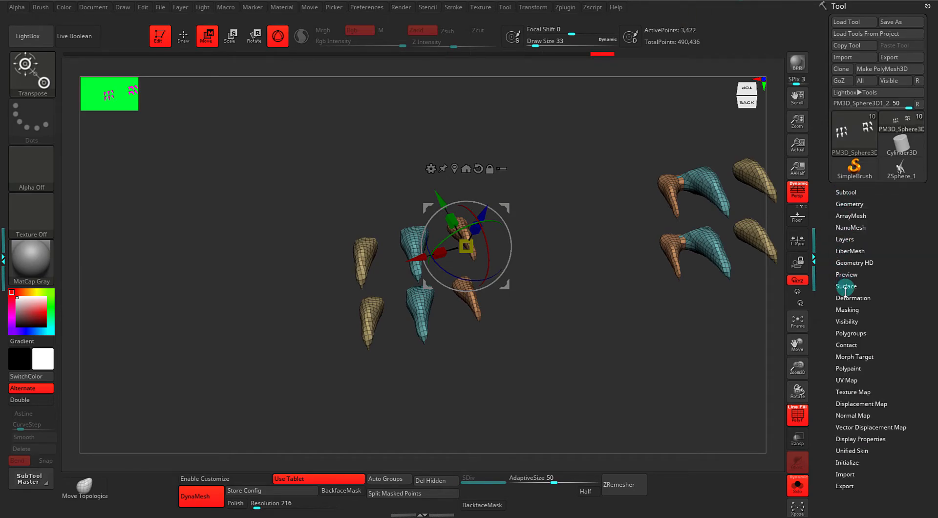
left_click(836, 333)
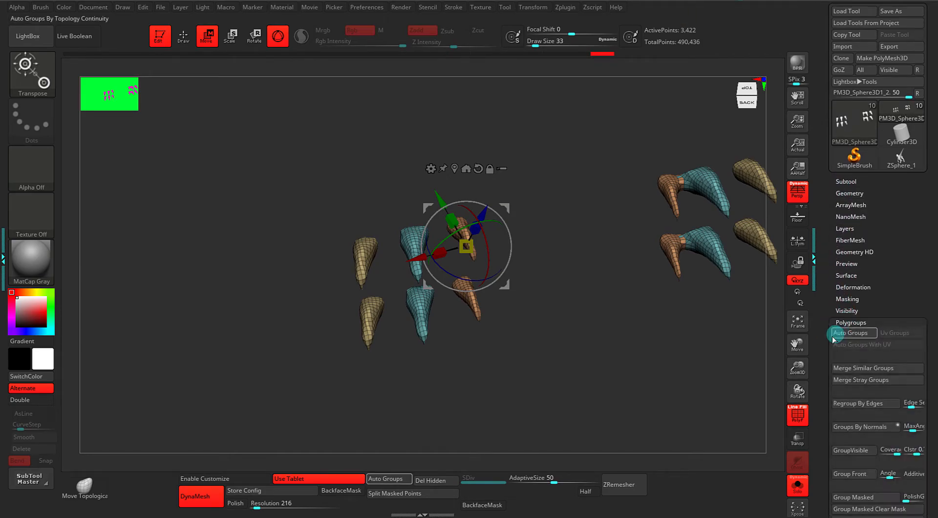
left_click(847, 335)
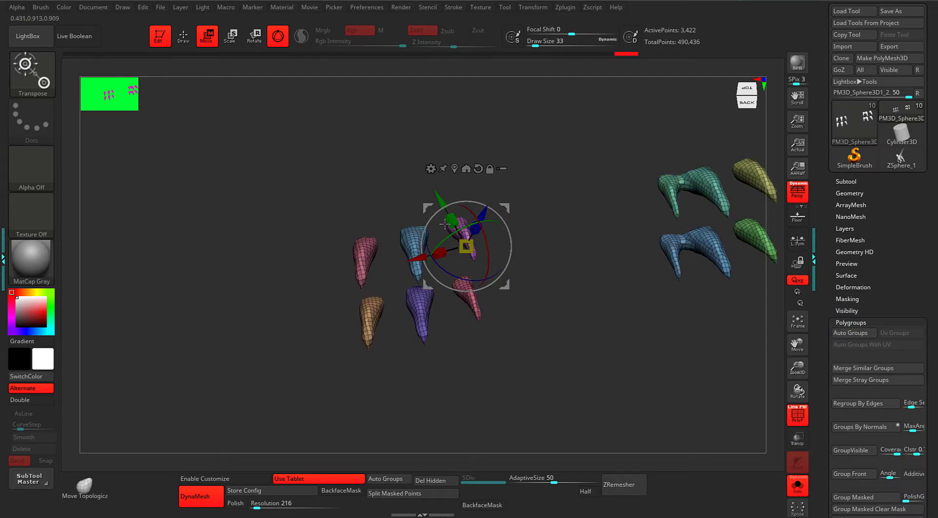
Hide the blue and pink cones so only the other claw pieces show.
mouse_move(547, 272)
left_mouse_down("alt")
mouse_move(576, 306)
mouse_move(480, 292)
left_mouse_up("alt")
key("q")
key("ctrl+shift")
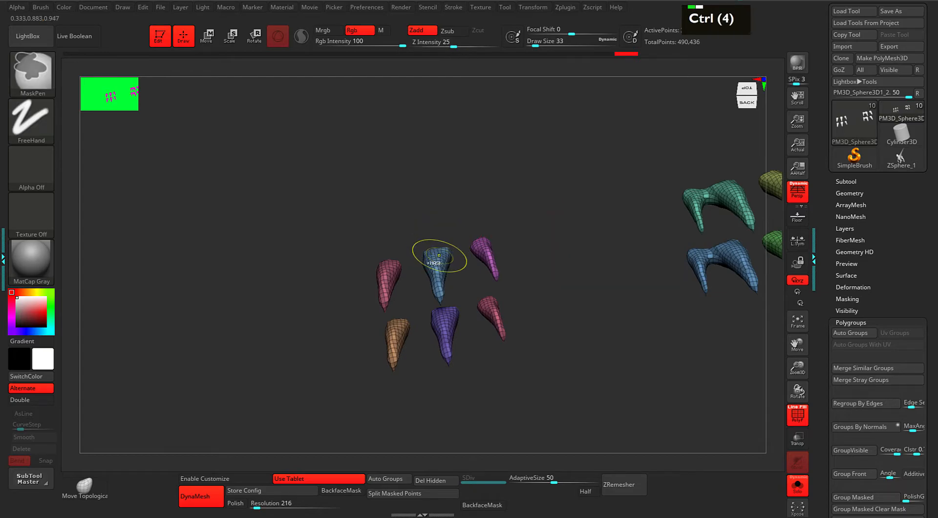
left_click(431, 261, "ctrl+shift")
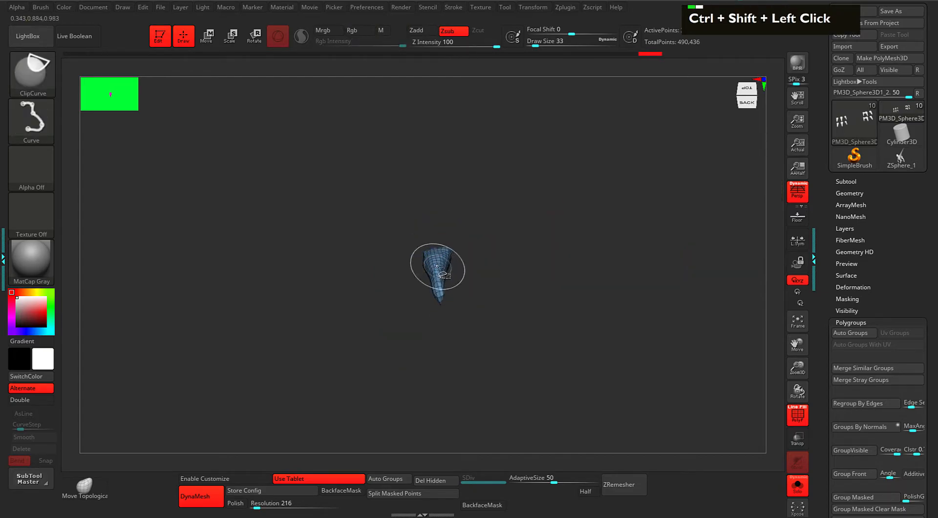
left_click(442, 279, "ctrl+shift")
left_click(388, 275, "ctrl+shift")
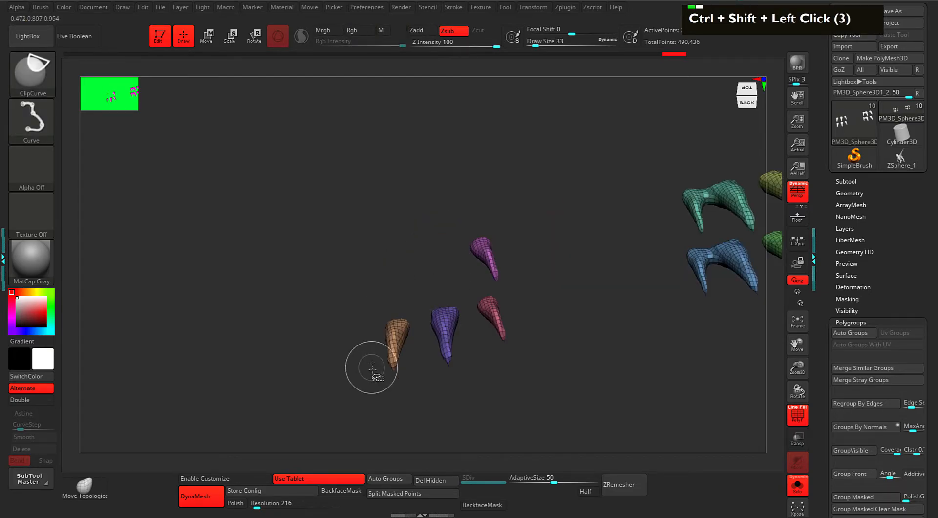
Weld the overlapping claw points via Geometry > Modify Topology.
left_click(848, 193)
scroll(829, 217, "down", 3)
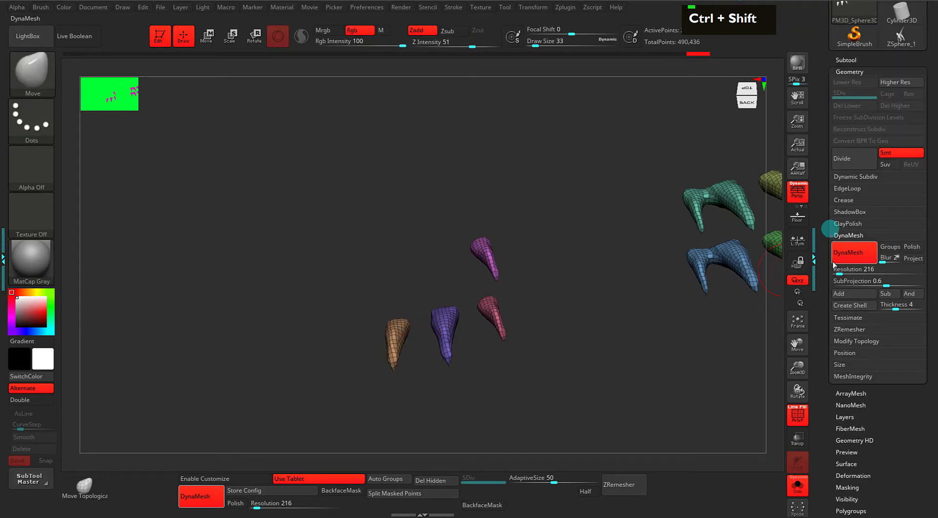
left_click(848, 341)
left_click(863, 333)
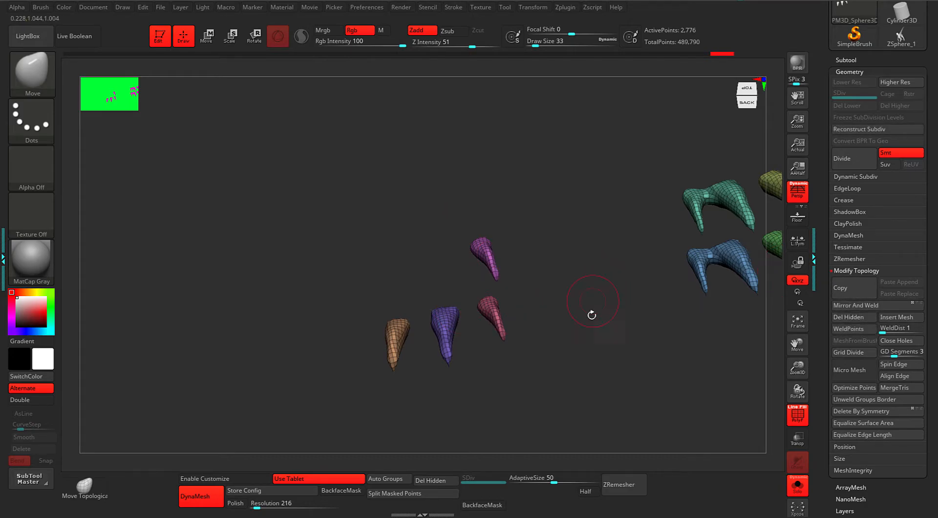
Turn Solo off to show the legs again and frame the right foot's claws.
key("w")
mouse_move(607, 384)
left_mouse_down()
mouse_move(643, 376)
mouse_move(605, 374)
left_mouse_up()
key("s")
left_click_drag(628, 383, 614, 386, "alt")
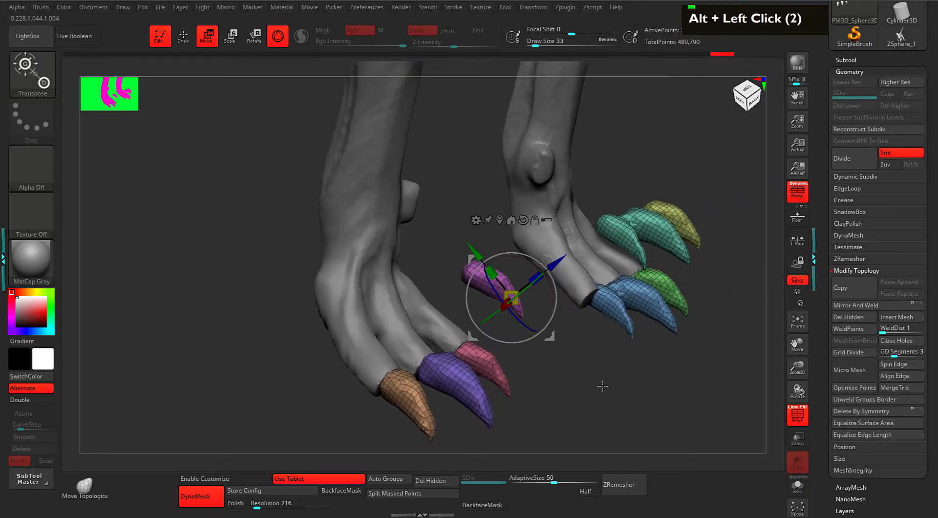
left_click(464, 289, "ctrl+shift")
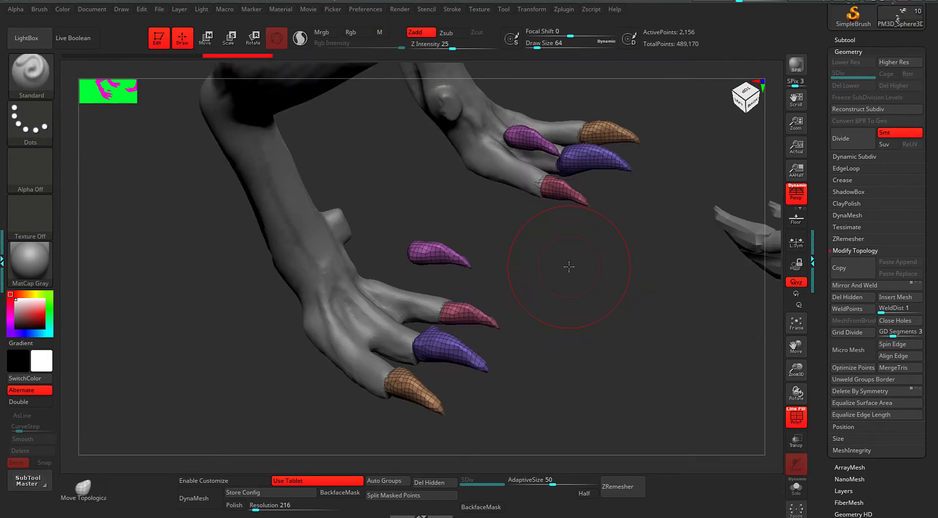
key("w")
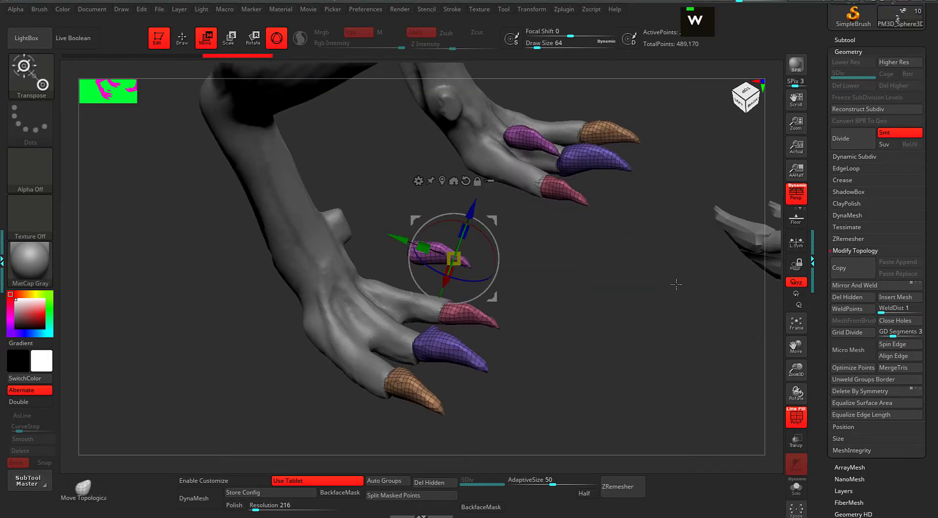
mouse_move(563, 272)
left_mouse_down("alt")
mouse_move(570, 273)
mouse_move(556, 281)
left_mouse_up("alt")
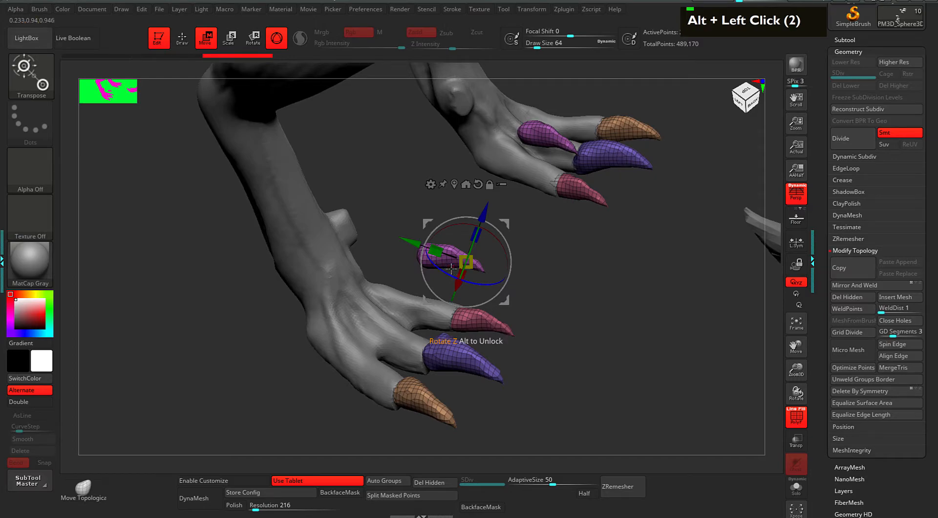
key("q")
left_click_drag(559, 273, 544, 301, "alt")
key("w")
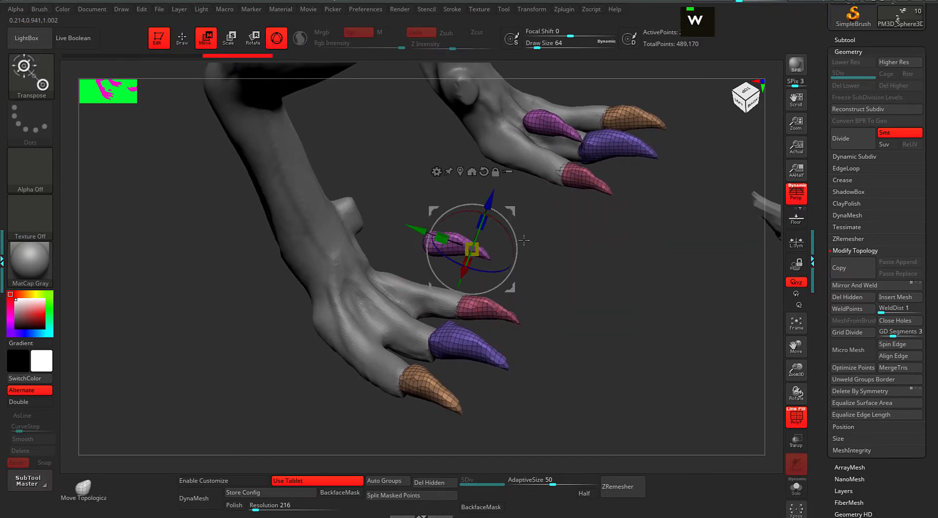
Select the floating purple claw and move it onto the right foot's inner toe.
left_click_drag(510, 212, 638, 193, "alt")
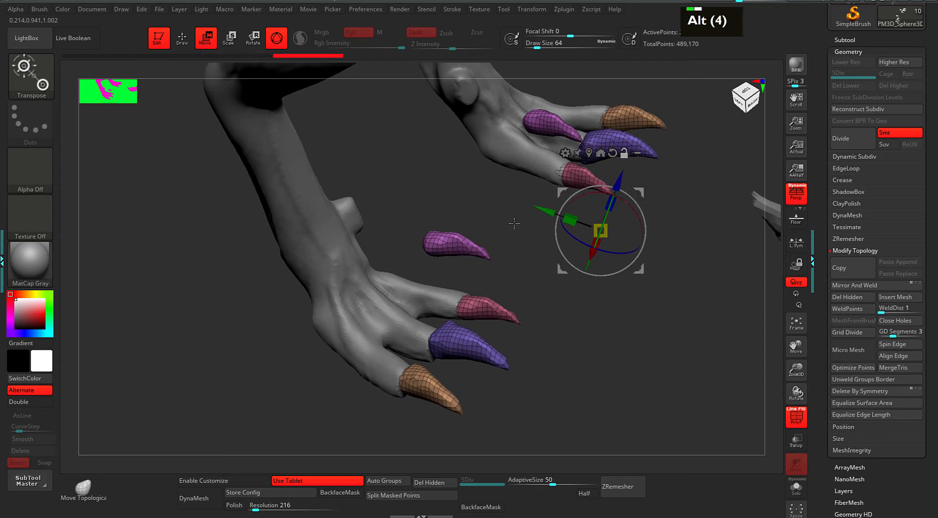
left_click(453, 250, "ctrl+shift")
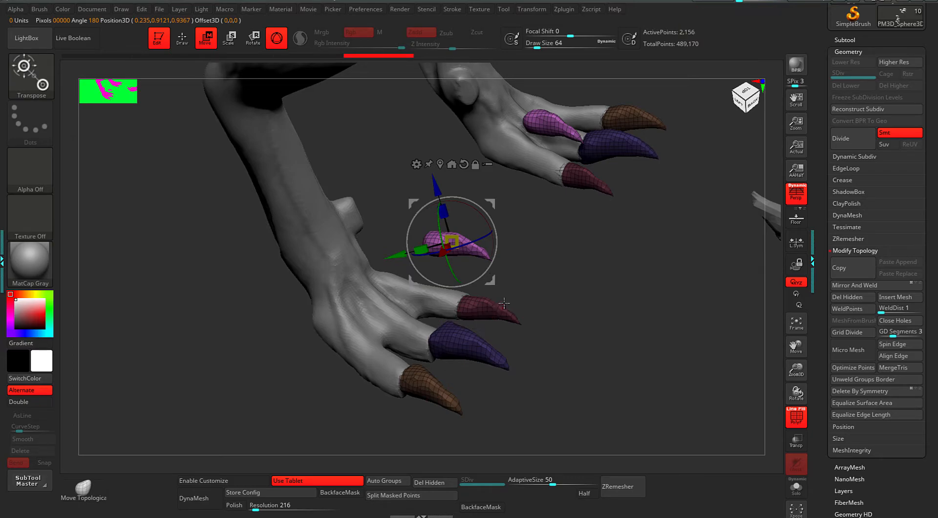
left_click_drag(550, 237, 589, 261)
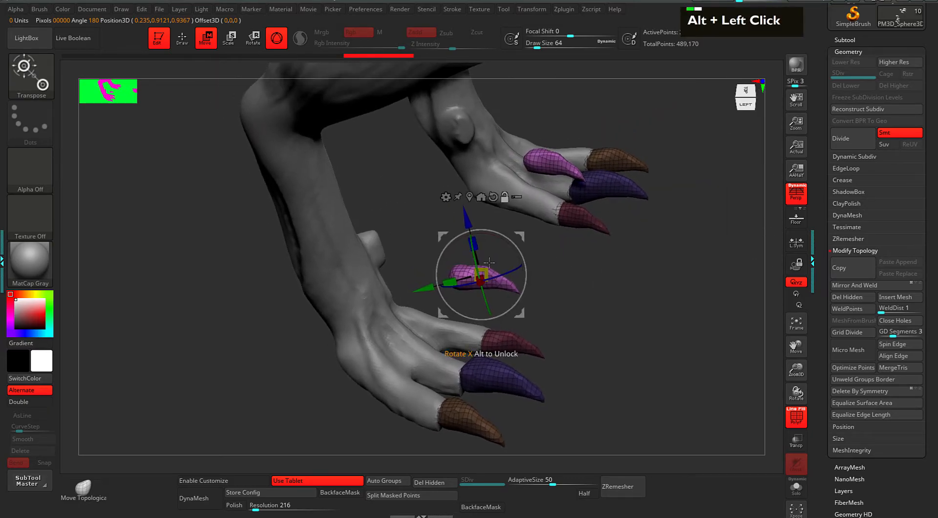
left_click_drag(521, 235, 449, 198)
left_click_drag(550, 252, 500, 269)
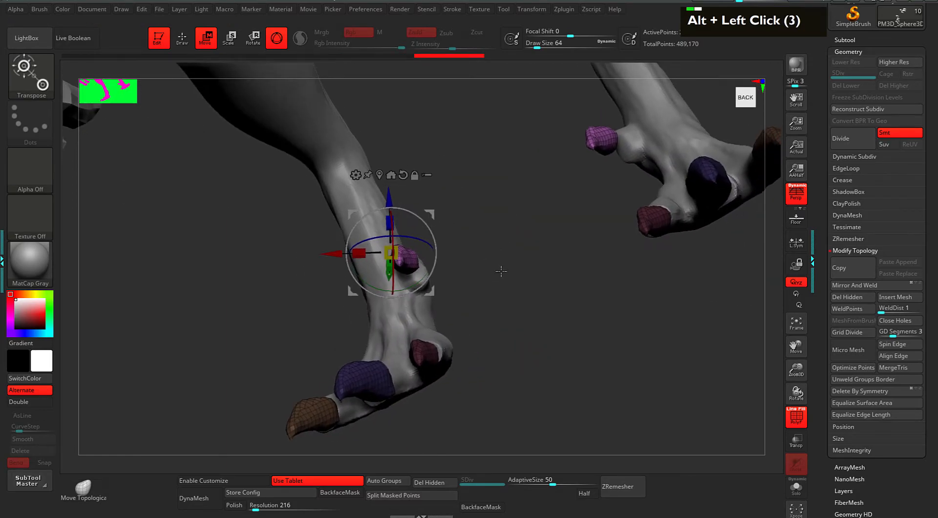
Clear the mask and apply Delete By Symmetry to remove the mirrored-side claws.
key("q")
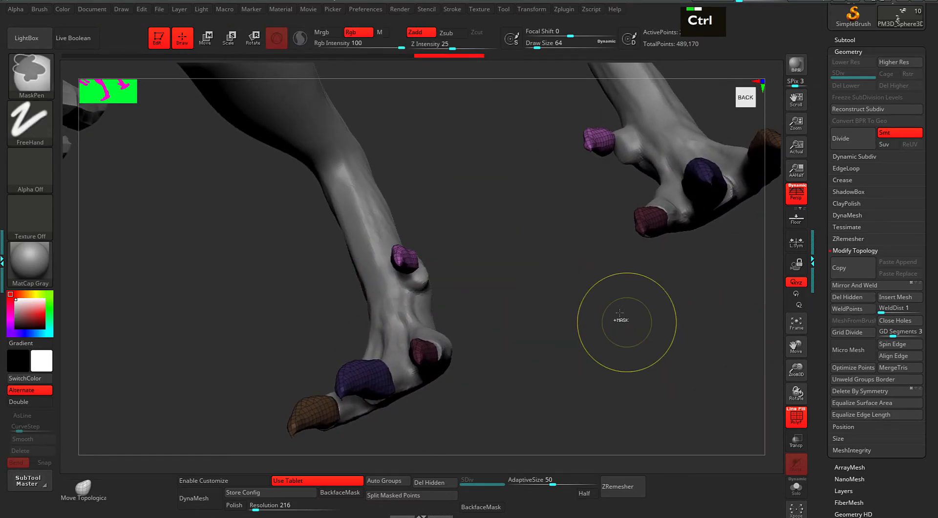
left_click(632, 344, "ctrl")
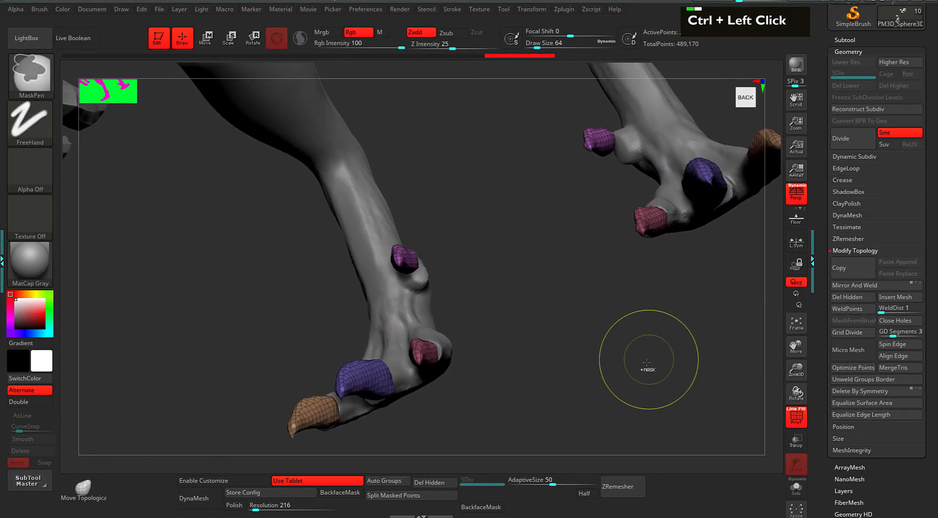
left_click(848, 391)
left_click_drag(684, 301, 720, 355)
key("w")
left_click_drag(734, 268, 703, 242, "alt")
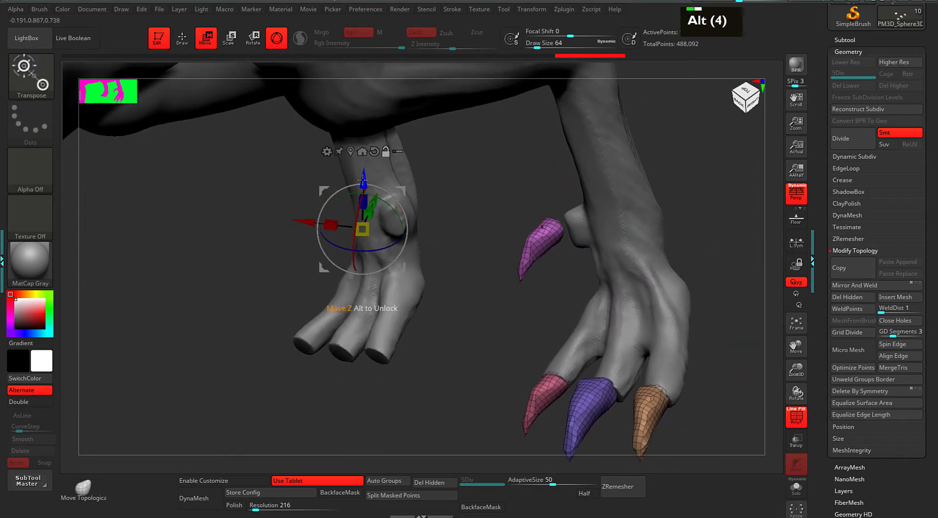
Mask all but the purple claw and rotate it about 24 degrees on the Z ring.
key("alt")
key("alt")
key("alt")
key("alt")
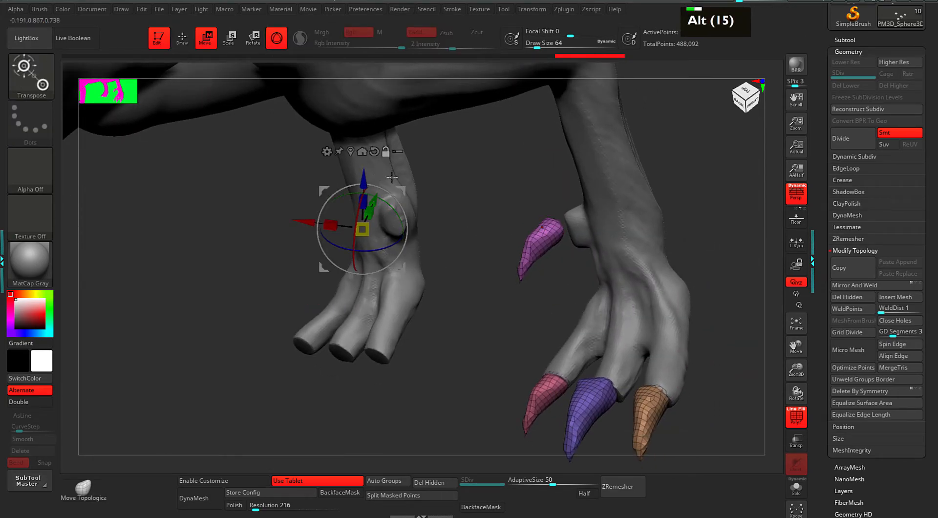
left_click(350, 150)
left_click_drag(477, 265, 584, 235)
left_click(535, 232, "ctrl+shift")
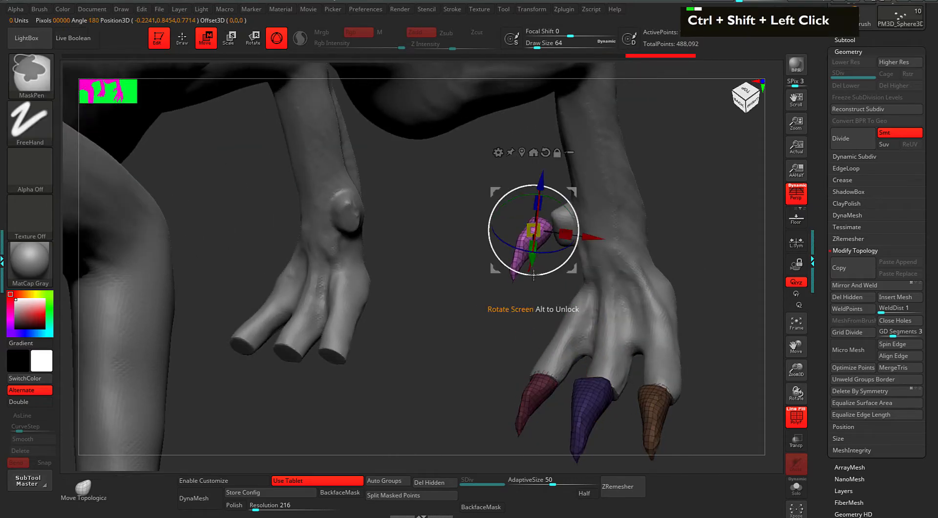
left_click_drag(697, 247, 698, 225)
left_click_drag(551, 255, 528, 254)
left_click_drag(516, 303, 579, 203)
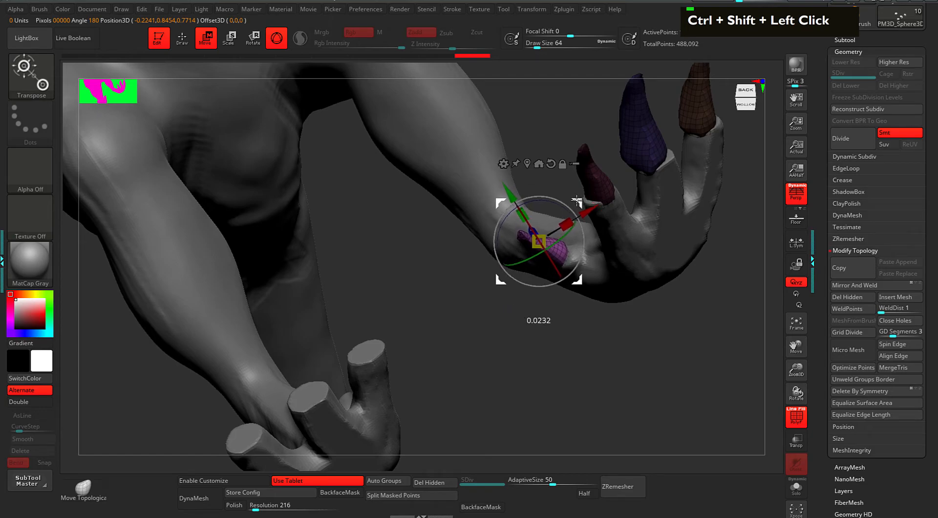
left_click_drag(623, 413, 648, 391)
mouse_move(566, 328)
left_mouse_down()
mouse_move(584, 203)
mouse_move(624, 221)
mouse_move(576, 248)
mouse_move(592, 253)
left_mouse_up()
Push the purple claw's edge outward with the Move brush at size 33.
key("q")
key("space")
left_click_drag(713, 211, 714, 256)
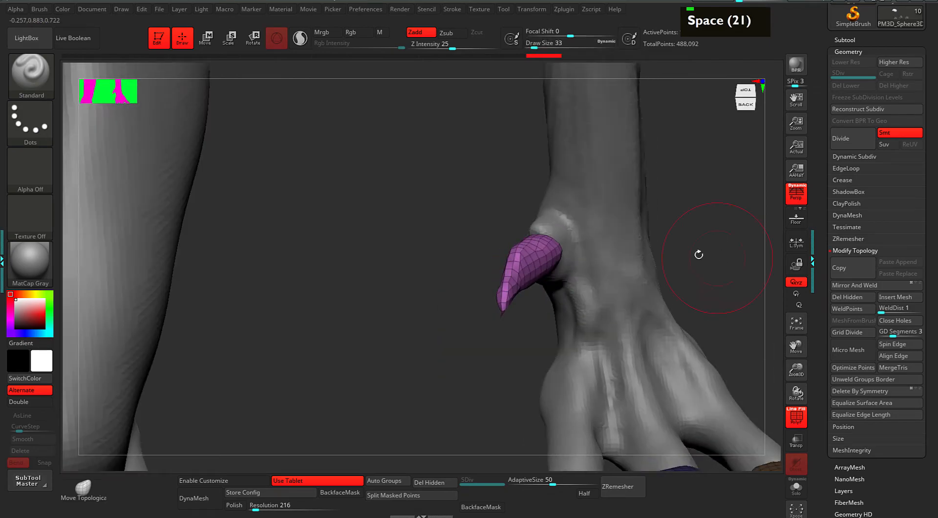
key("i")
key("i")
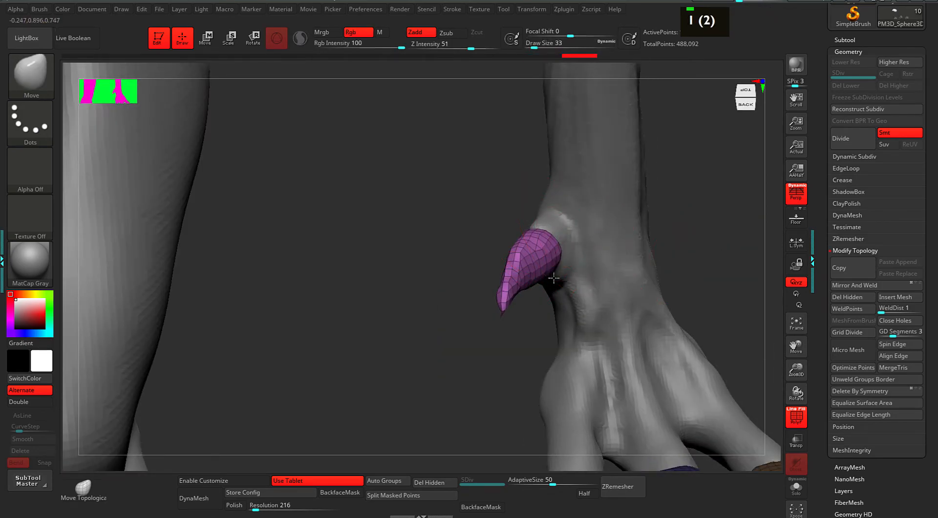
mouse_move(551, 287)
left_mouse_down()
mouse_move(492, 295)
mouse_move(522, 262)
mouse_move(525, 271)
mouse_move(529, 245)
left_mouse_up()
mouse_move(657, 205)
left_mouse_down("alt")
mouse_move(645, 224)
mouse_move(673, 232)
left_mouse_up("alt")
Mirror And Weld the claws onto the left foot and turn PolyFrame off.
left_click(846, 284)
left_click_drag(486, 303, 499, 364, "alt")
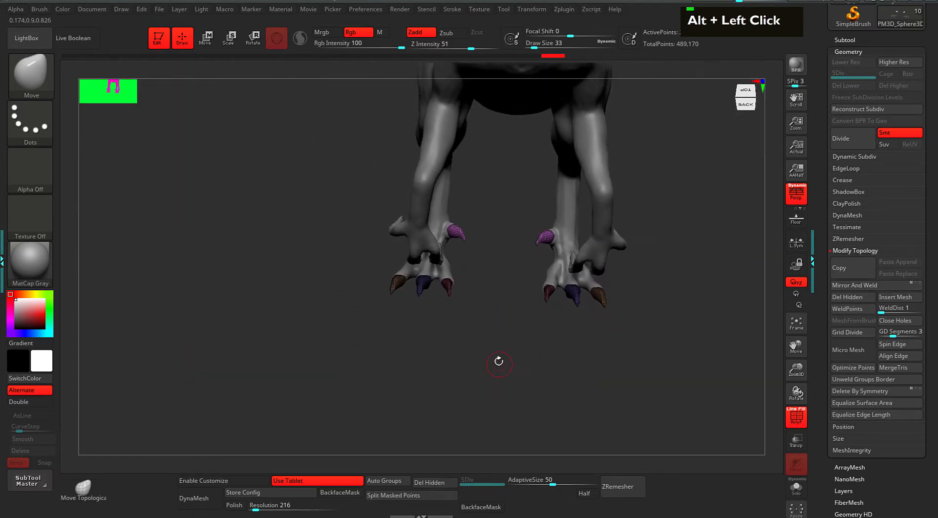
key("shift+f")
mouse_move(623, 368)
left_mouse_down()
mouse_move(655, 354)
mouse_move(653, 322)
mouse_move(674, 306)
mouse_move(676, 326)
mouse_move(656, 322)
mouse_move(678, 321)
mouse_move(640, 311)
mouse_move(623, 279)
mouse_move(633, 359)
left_mouse_up()
Make Body1 active with the ClayBuildup brush at Draw Size 25.
key("2")
left_click(581, 262, "alt")
key("space")
left_click_drag(671, 295, 668, 293)
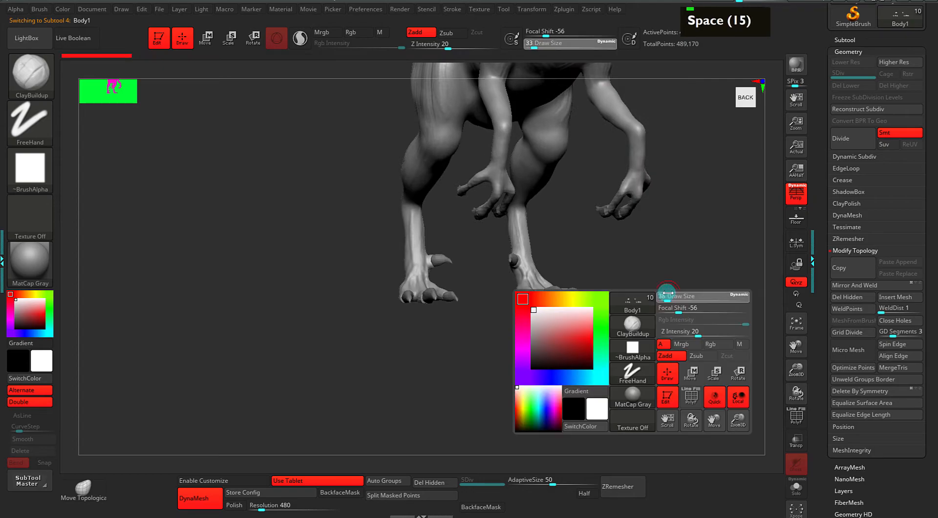
left_click_drag(599, 312, 648, 279, "alt")
left_click_drag(647, 278, 640, 354, "alt")
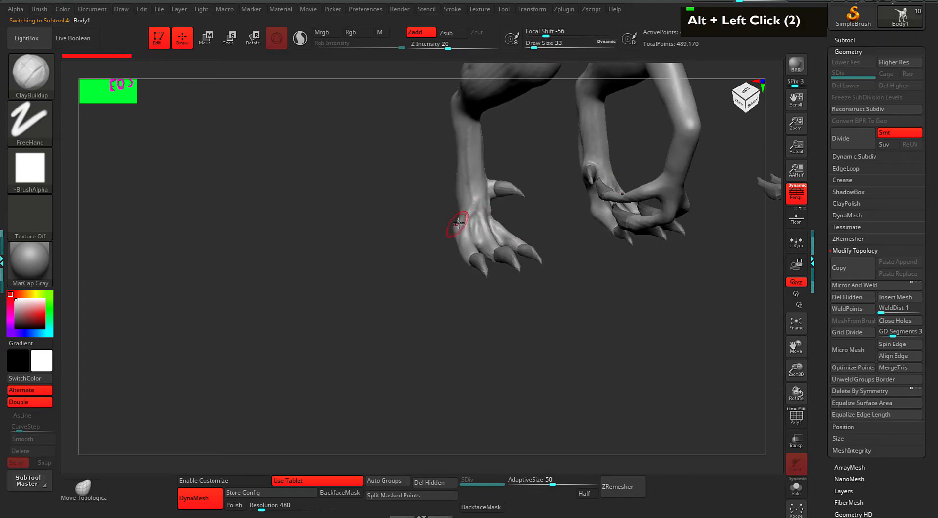
Build up clay around the left ankle, then carve into the ankle and shin.
left_click_drag(459, 230, 467, 213)
mouse_move(469, 207)
left_mouse_down()
mouse_move(472, 188)
mouse_move(467, 214)
left_mouse_up()
left_click_drag(477, 180, 476, 204, "alt")
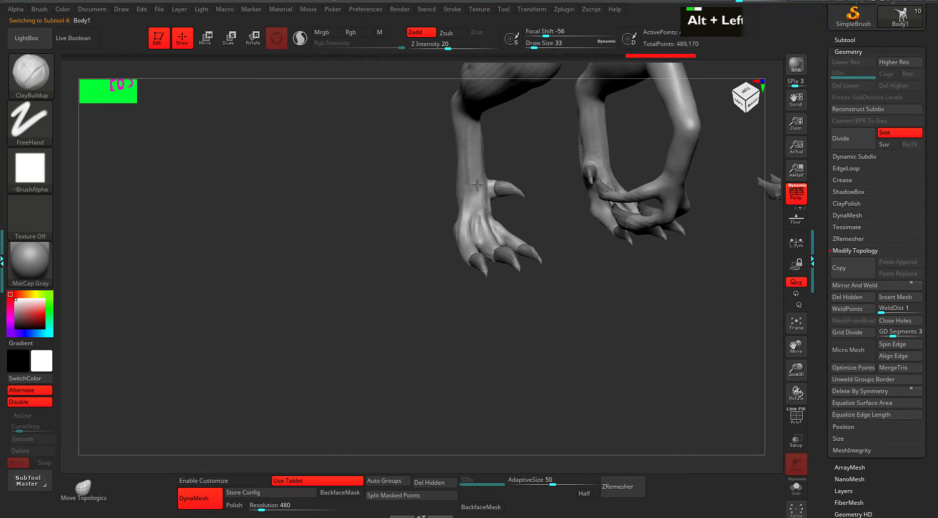
left_click_drag(519, 167, 495, 159, "shift")
mouse_move(503, 209)
left_mouse_down("alt")
mouse_move(480, 185)
mouse_move(490, 182)
left_mouse_up("alt")
left_click_drag(554, 189, 514, 211)
Build tendon ridges along the left foot's toes, including the middle and right ones.
left_click_drag(498, 249, 500, 266)
mouse_move(500, 249)
left_mouse_down()
mouse_move(503, 262)
mouse_move(481, 265)
left_mouse_up()
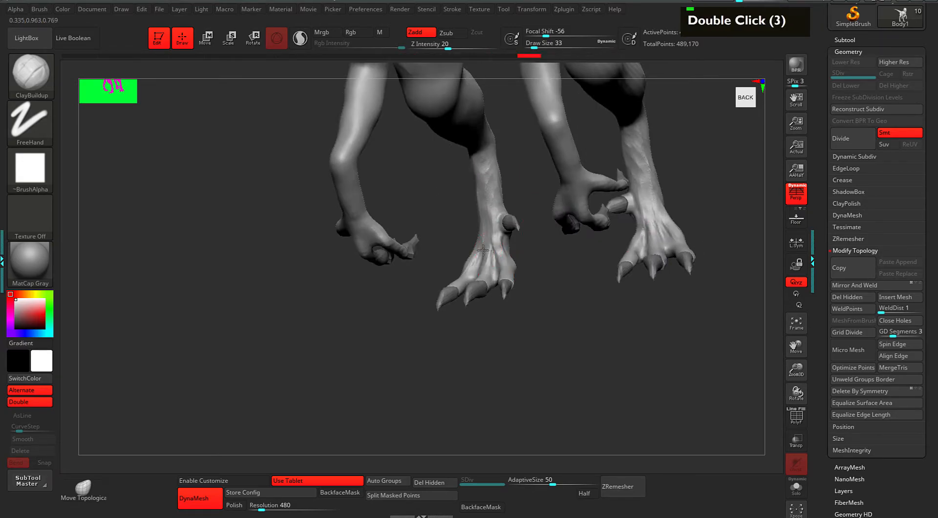
mouse_move(458, 214)
left_mouse_down()
mouse_move(431, 224)
mouse_move(467, 256)
mouse_move(466, 292)
left_mouse_up()
left_click_drag(480, 233, 484, 267)
mouse_move(478, 236)
left_mouse_down()
mouse_move(474, 269)
mouse_move(468, 259)
left_mouse_up()
left_click_drag(474, 238, 472, 266)
left_click_drag(481, 237, 491, 269)
mouse_move(497, 248)
left_mouse_down()
mouse_move(516, 271)
mouse_move(554, 268)
mouse_move(568, 287)
left_mouse_up()
Carve grooves between the toes and add a clay stroke on the leg.
key("space")
left_click_drag(468, 279, 475, 296, "alt")
left_click_drag(470, 281, 477, 297, "alt")
left_click_drag(497, 266, 499, 274, "alt")
left_click_drag(574, 247, 587, 276, "alt")
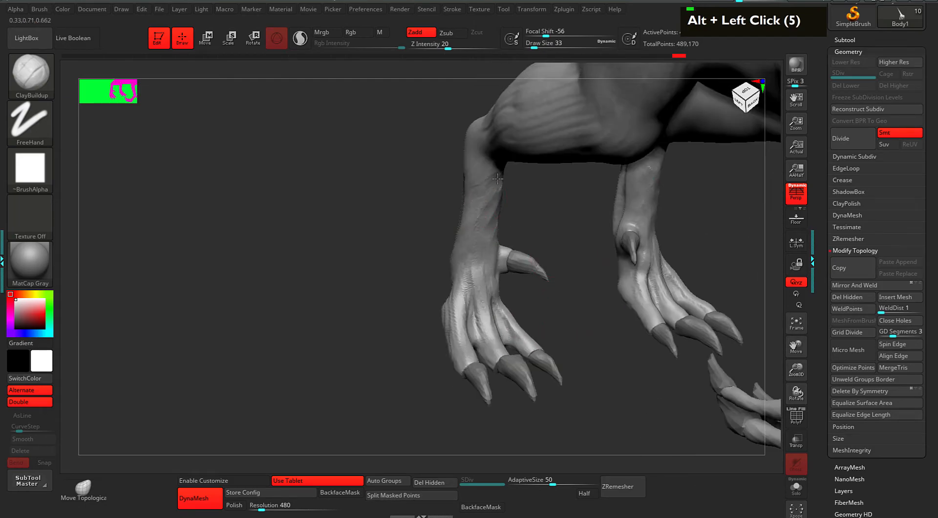
mouse_move(598, 229)
left_mouse_down()
mouse_move(565, 189)
mouse_move(525, 182)
left_mouse_up()
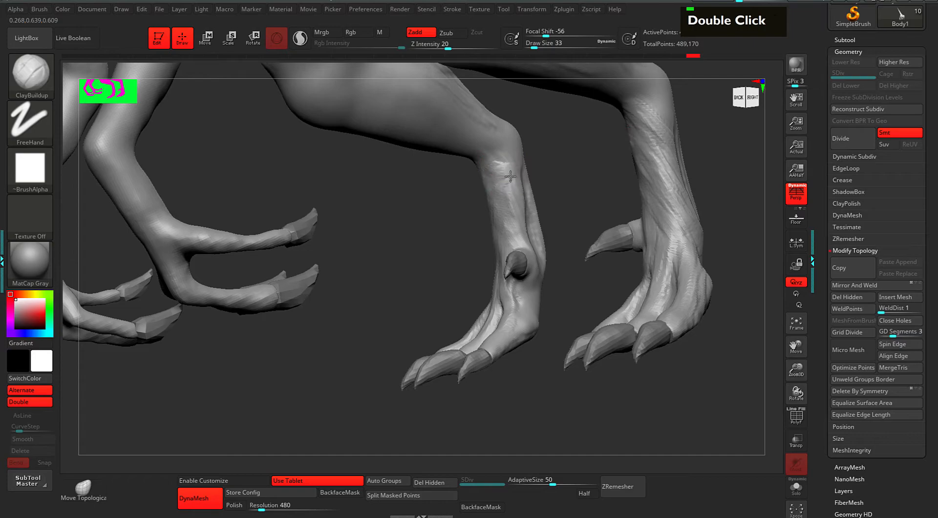
left_click_drag(513, 215, 524, 231)
mouse_move(589, 235)
left_mouse_down("alt")
mouse_move(560, 189)
mouse_move(514, 254)
mouse_move(481, 257)
mouse_move(508, 276)
left_mouse_up("alt")
Set Draw Size to 21 and build up ClayBuildup clay down the right leg.
key("space")
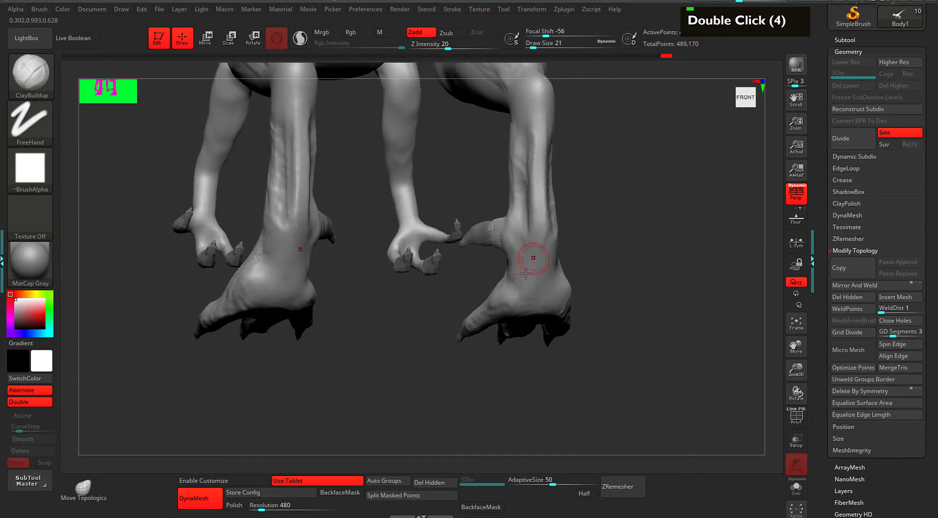
double_click(534, 251)
mouse_move(534, 252)
left_mouse_down("alt")
mouse_move(611, 257)
mouse_move(557, 242)
left_mouse_up("alt")
left_click_drag(505, 183, 499, 277)
left_click_drag(509, 235, 505, 282)
left_click_drag(515, 168, 512, 263)
Carve tendon lines and add clay strokes along the right shin from front angles.
left_click_drag(571, 191, 598, 210, "alt")
left_click_drag(517, 213, 512, 249, "alt")
mouse_move(604, 211)
left_mouse_down()
mouse_move(548, 241)
mouse_move(546, 274)
left_mouse_up()
left_click_drag(544, 247, 553, 283, "alt")
left_click_drag(551, 272, 556, 292, "alt")
mouse_move(626, 230)
left_mouse_down()
mouse_move(572, 215)
mouse_move(569, 246)
left_mouse_up()
left_click_drag(562, 215, 571, 244)
mouse_move(566, 216)
left_mouse_down()
mouse_move(572, 242)
mouse_move(614, 261)
mouse_move(593, 257)
left_mouse_up()
Orbit the raptor to inspect it from behind and underneath.
left_click_drag(568, 151, 539, 180)
double_click(562, 173)
mouse_move(630, 274)
left_mouse_down("alt")
mouse_move(626, 241)
mouse_move(581, 176)
left_mouse_up("alt")
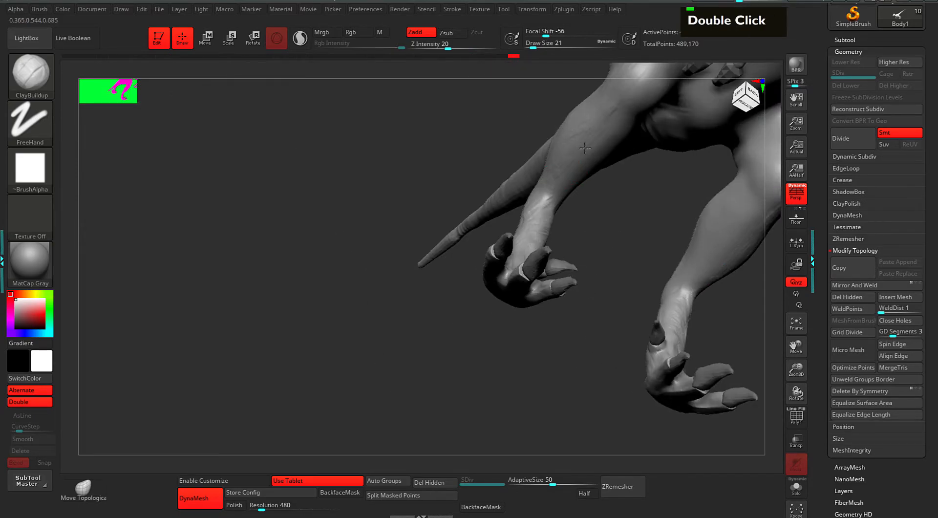
mouse_move(639, 184)
left_mouse_down("alt")
mouse_move(606, 201)
mouse_move(553, 189)
mouse_move(574, 223)
left_mouse_up("alt")
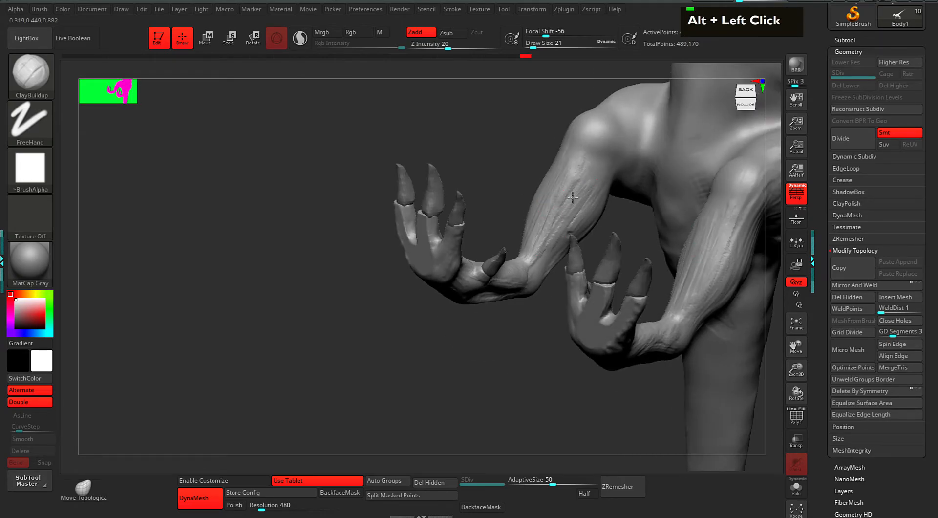
left_click_drag(513, 166, 553, 268, "alt")
mouse_move(430, 272)
left_mouse_down("alt")
mouse_move(394, 262)
mouse_move(407, 279)
left_mouse_up("alt")
key("1")
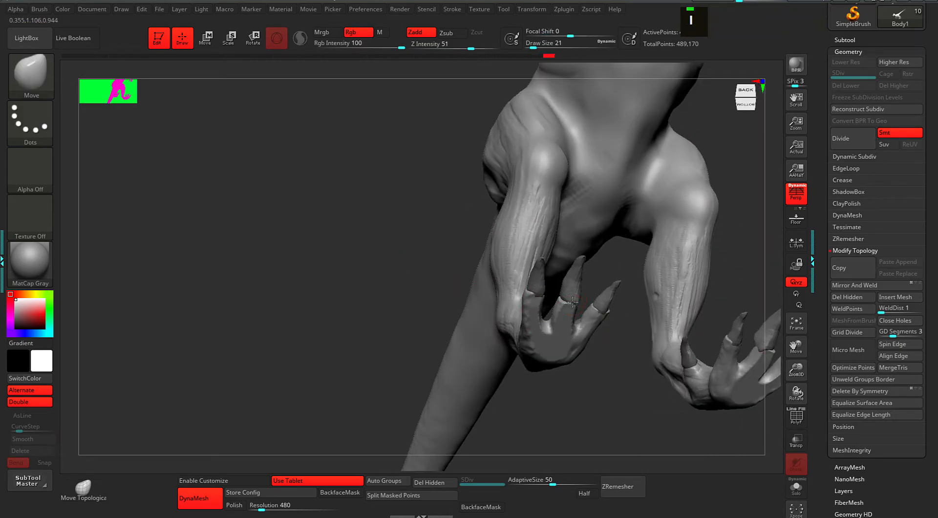
left_click_drag(571, 304, 590, 320, "alt")
left_click(545, 249, "alt")
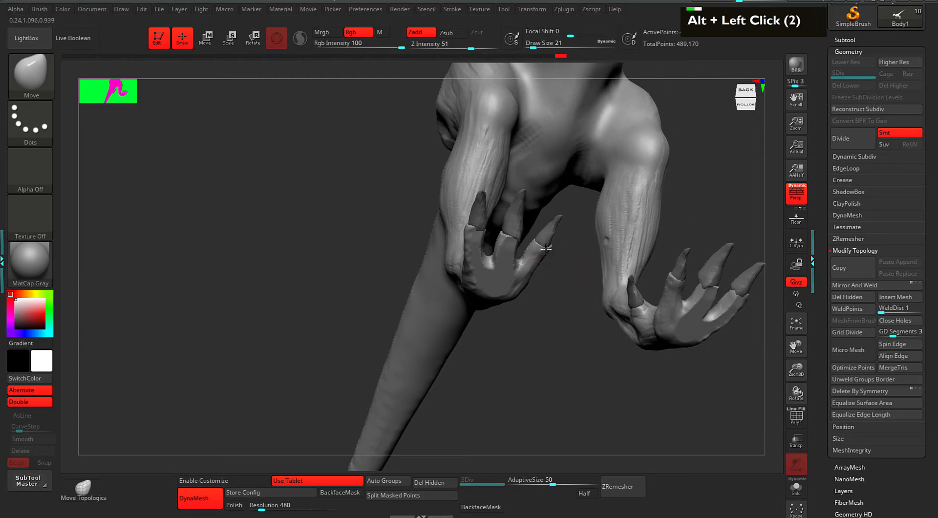
left_click(516, 235, "alt")
left_click_drag(569, 293, 542, 273, "alt")
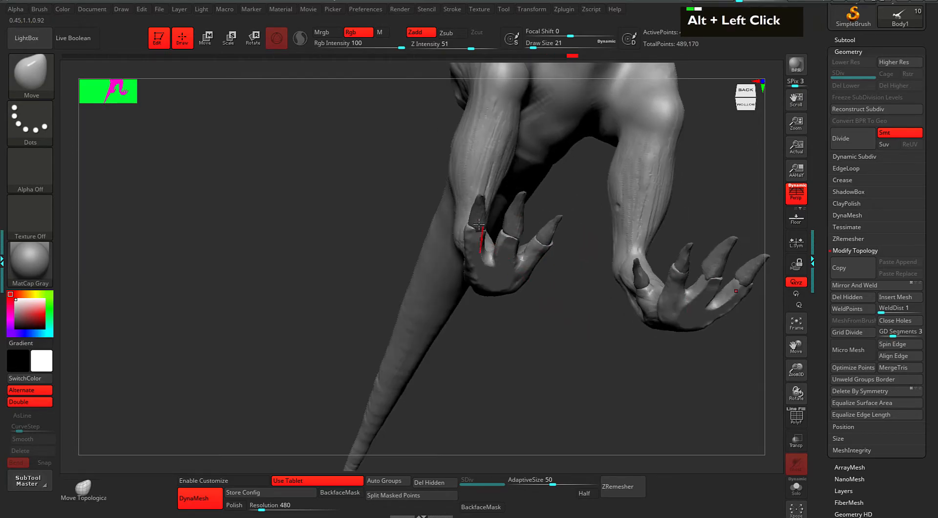
left_click(478, 229, "alt")
left_click_drag(599, 356, 649, 314, "alt")
left_click_drag(649, 314, 697, 312)
mouse_move(690, 156)
left_mouse_down("alt")
mouse_move(676, 295)
mouse_move(716, 283)
mouse_move(645, 264)
mouse_move(666, 274)
mouse_move(672, 267)
left_mouse_up("alt")
Open the quick brush settings and turn the raptor from back and side views to a frontal view.
key("space")
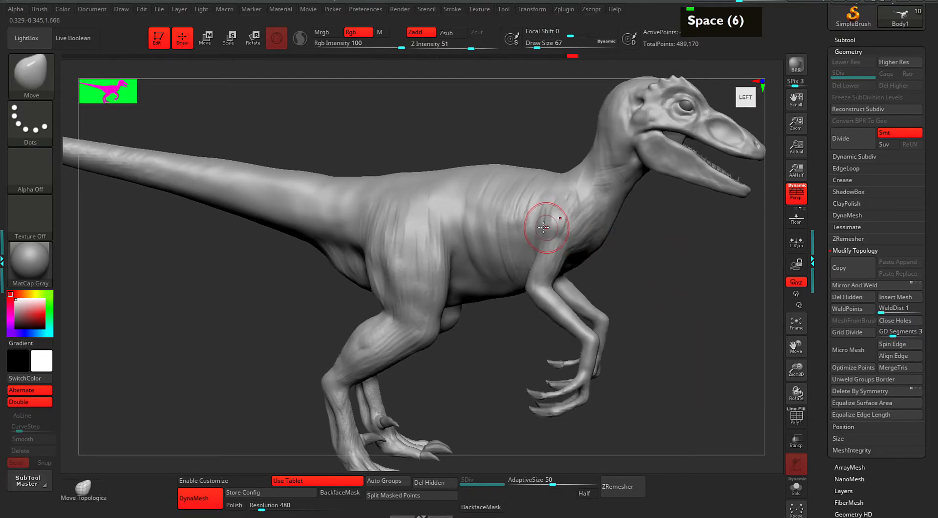
double_click(540, 240)
double_click(541, 238)
double_click(543, 238)
double_click(562, 236)
double_click(596, 239)
left_click_drag(599, 239, 555, 237)
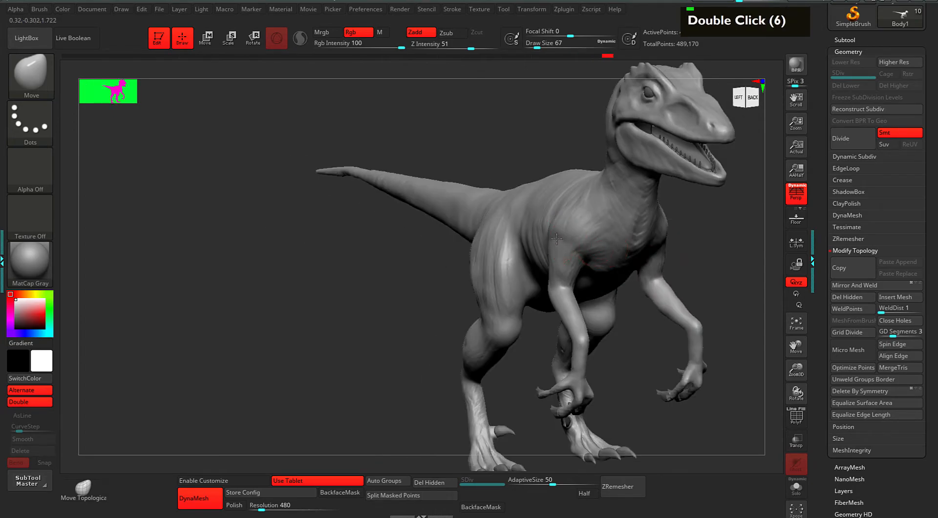
left_click_drag(688, 242, 577, 237)
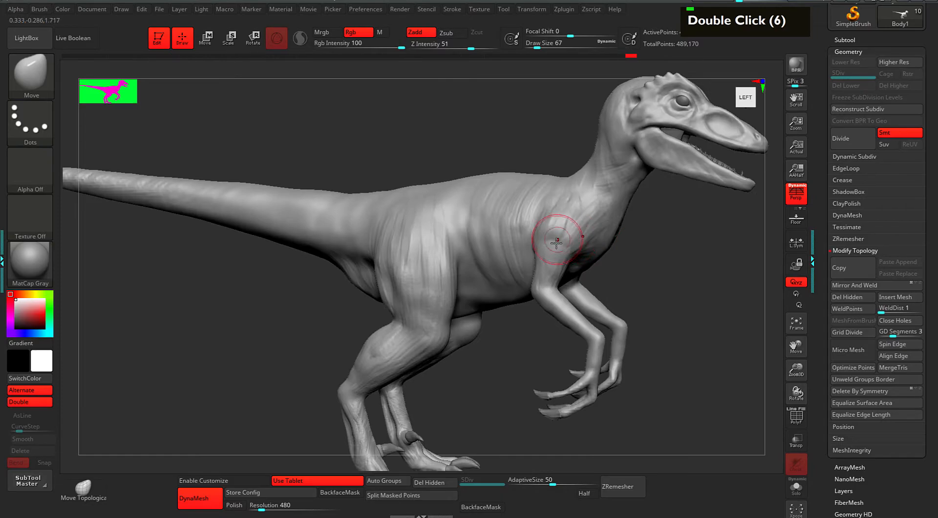
left_click_drag(670, 261, 554, 229)
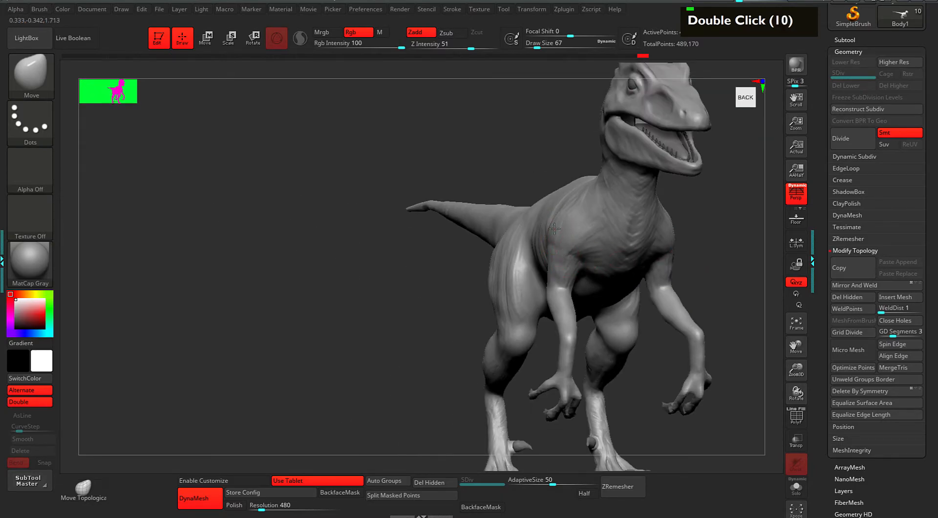
left_click_drag(728, 215, 643, 224, "alt")
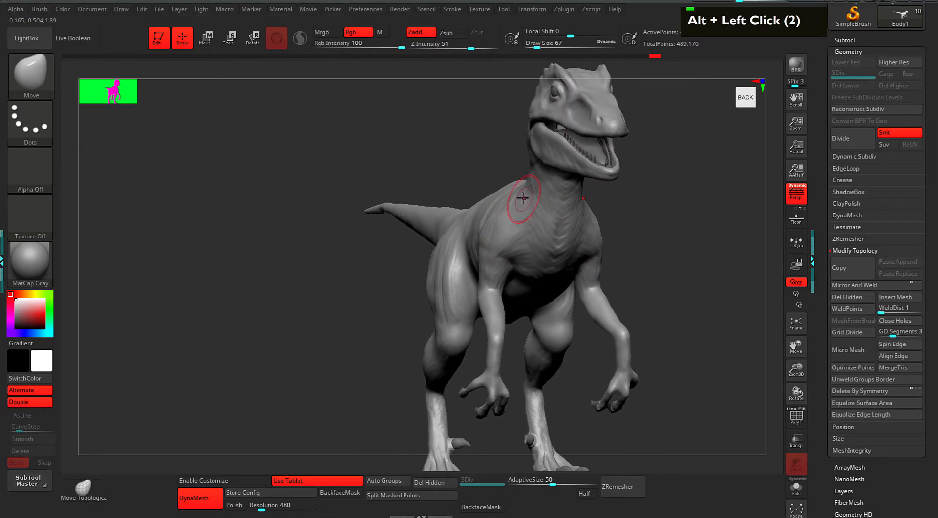
Nudge the shoulder and lift the raptor's back slightly with the Move brush.
double_click(511, 207)
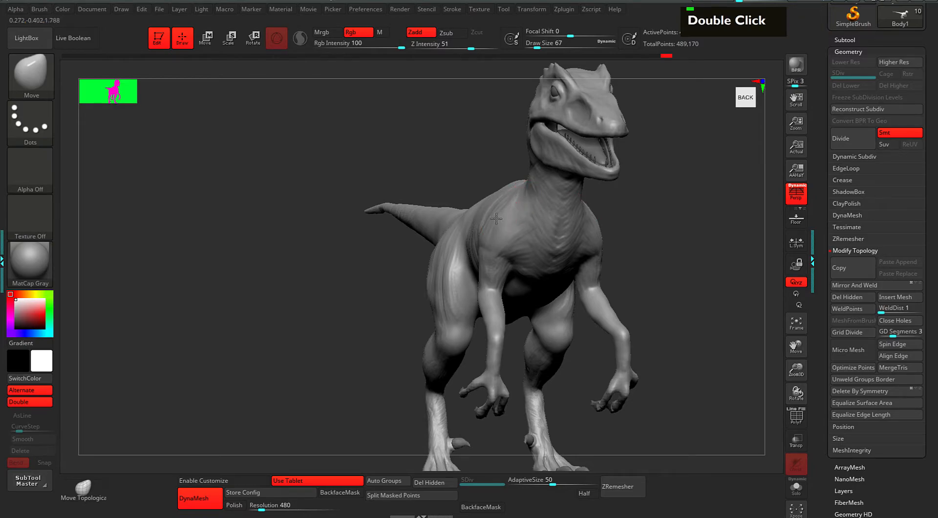
left_click_drag(497, 216, 484, 233)
mouse_move(679, 222)
left_mouse_down("alt")
mouse_move(651, 220)
mouse_move(678, 219)
left_mouse_up("alt")
left_click_drag(508, 210, 505, 207)
left_click_drag(624, 220, 673, 223)
left_click_drag(615, 246, 693, 264, "alt")
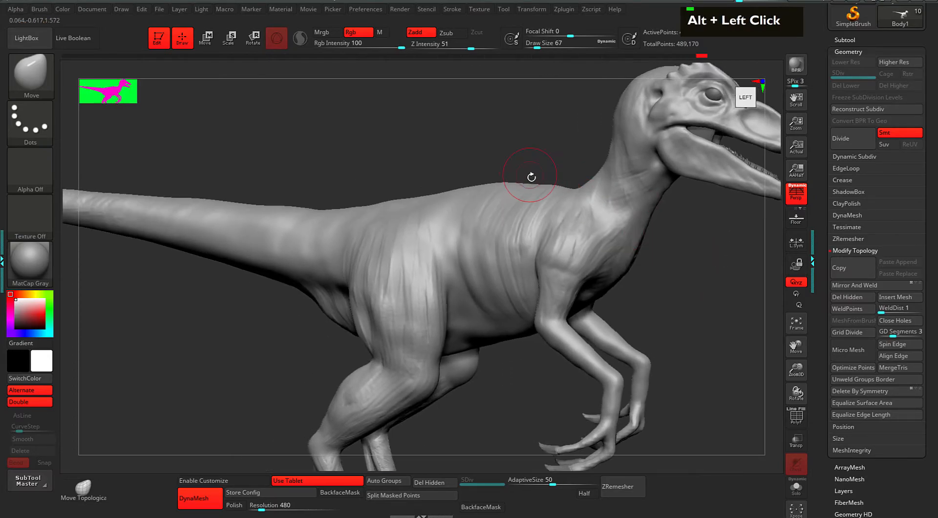
left_click(521, 148, "alt")
left_click(521, 149, "alt")
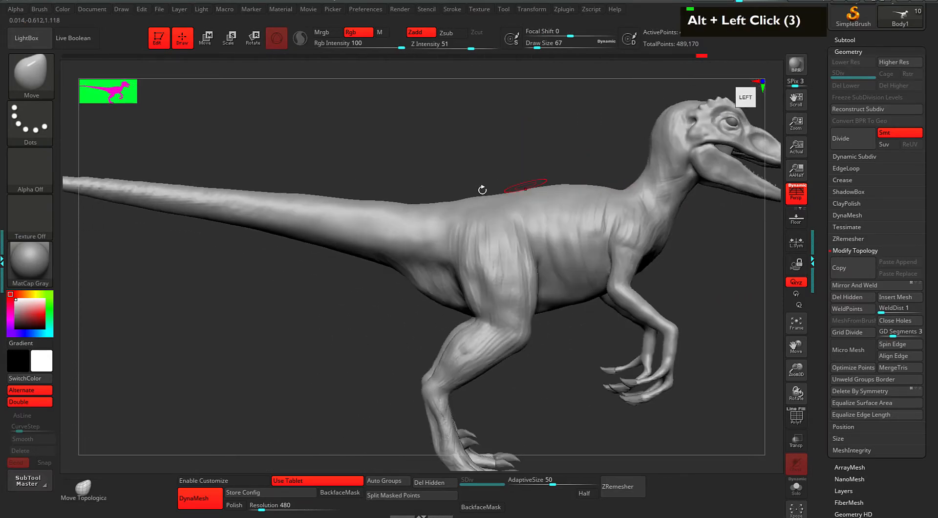
mouse_move(518, 171)
left_mouse_down("alt")
mouse_move(548, 166)
mouse_move(542, 185)
mouse_move(593, 180)
left_mouse_up("alt")
Set the brush size to 96 and smooth out the bulge at the hip.
key("space")
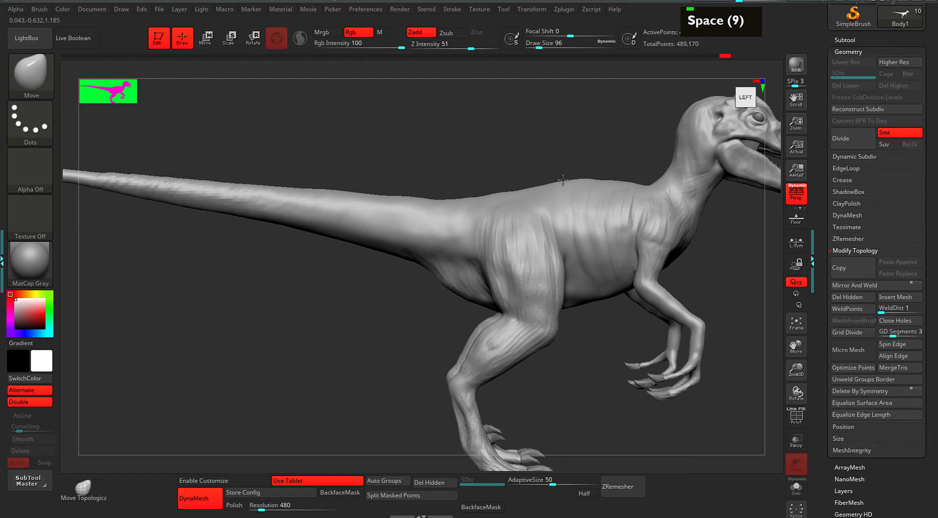
left_click(560, 182, "alt")
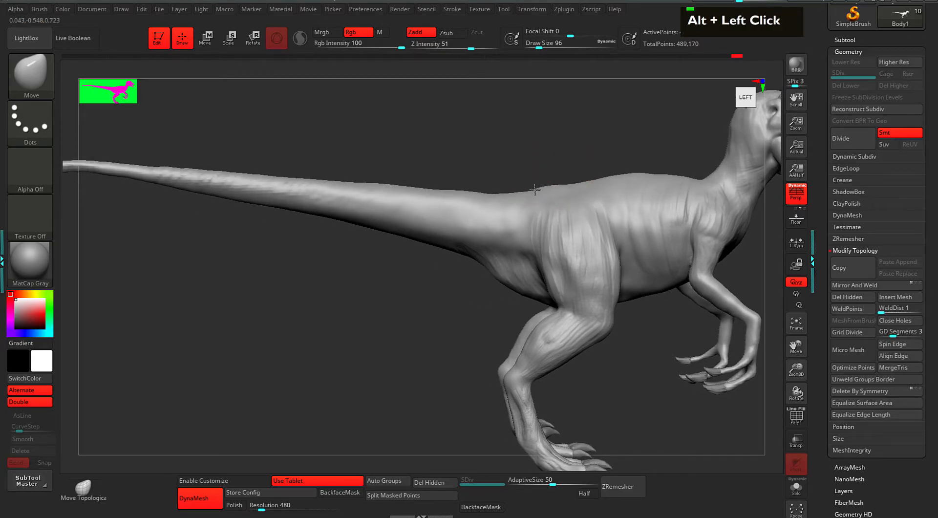
left_click(496, 189, "alt")
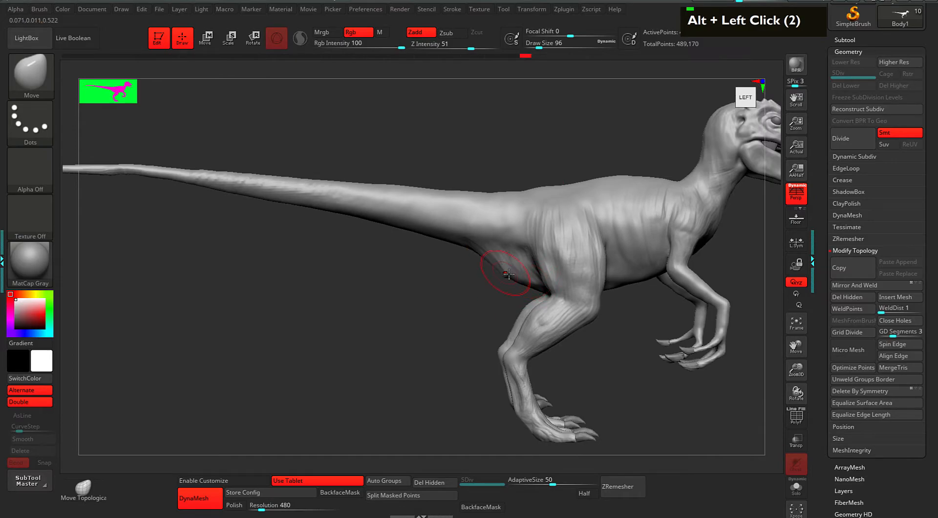
key("space")
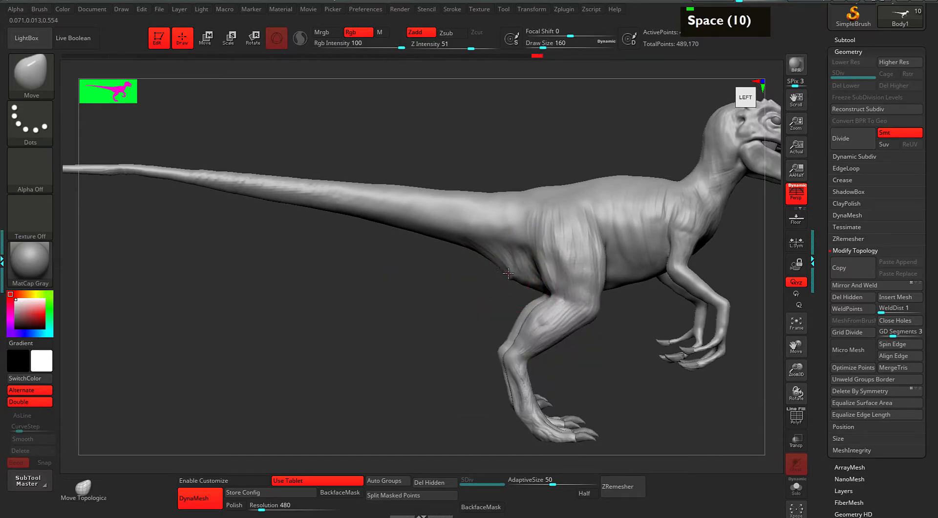
key("space")
left_click(508, 269, "shift")
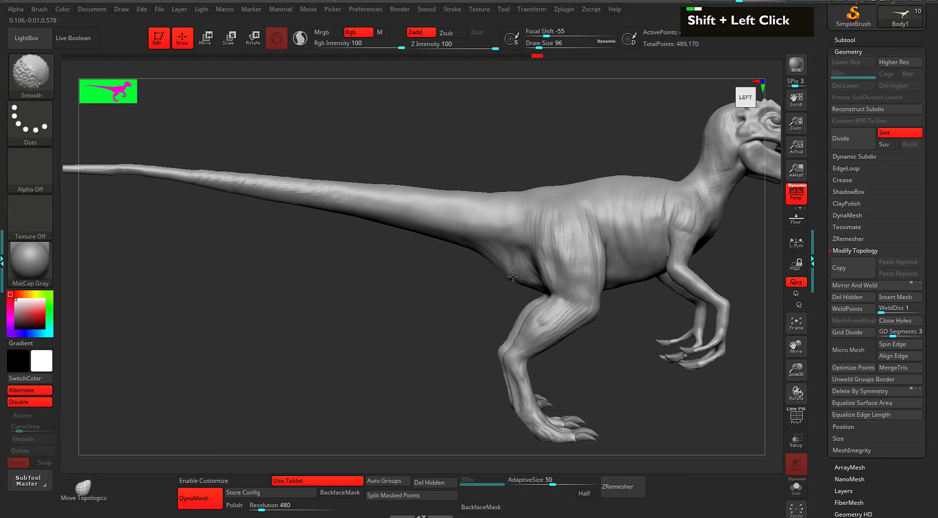
mouse_move(478, 275)
left_mouse_down("alt")
mouse_move(490, 252)
mouse_move(501, 255)
left_mouse_up("alt")
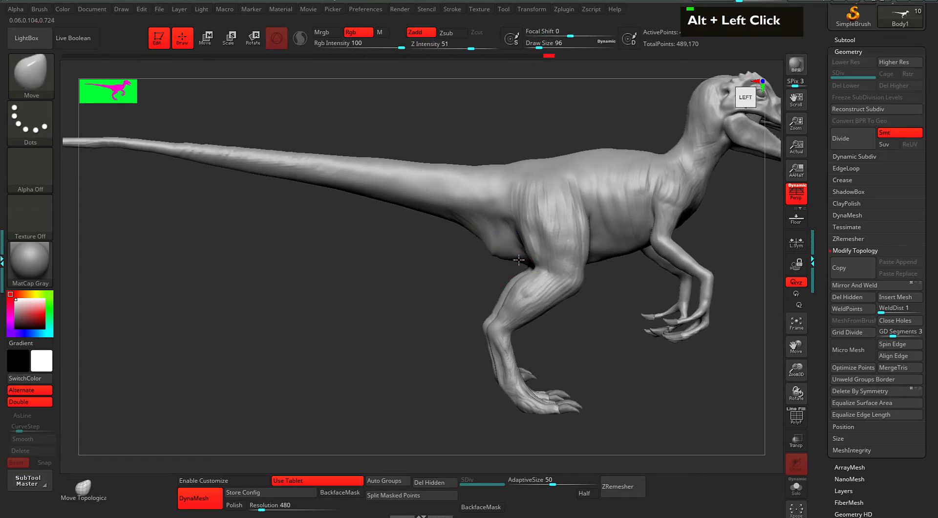
double_click(481, 233)
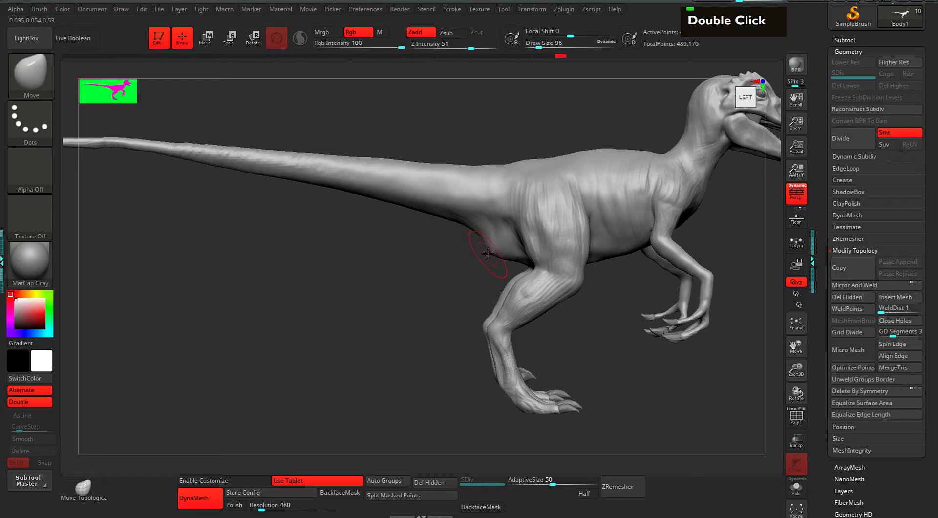
mouse_move(485, 248)
left_mouse_down("alt")
mouse_move(506, 261)
mouse_move(499, 253)
left_mouse_up("alt")
Switch to ClayBuildup, carve behind the thigh and raise ridges at the tail base and rear thigh.
key("2")
left_click_drag(495, 239, 500, 255, "alt")
left_click_drag(491, 240, 500, 256, "alt")
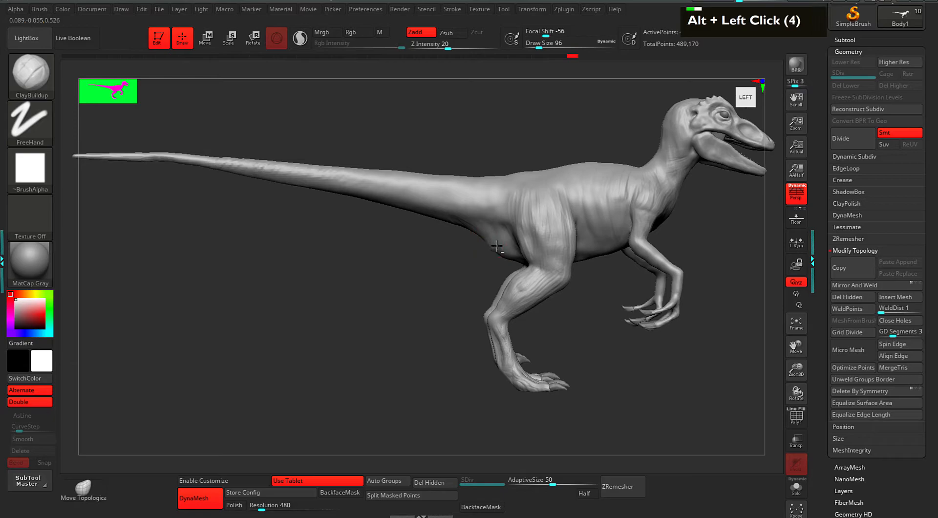
double_click(515, 261)
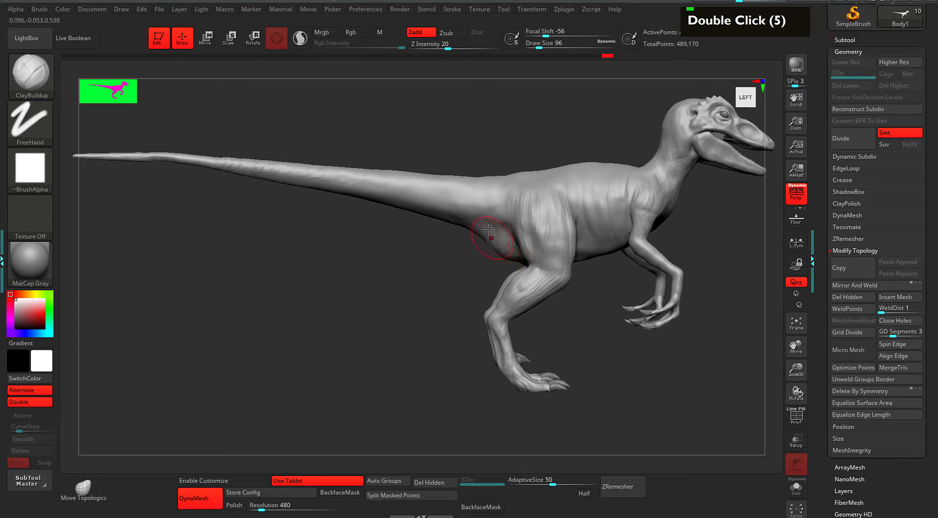
left_click_drag(509, 242, 500, 229)
mouse_move(495, 233)
left_mouse_down()
mouse_move(476, 222)
mouse_move(493, 226)
left_mouse_up()
mouse_move(478, 206)
left_mouse_down()
mouse_move(508, 216)
mouse_move(526, 252)
left_mouse_up()
left_click_drag(519, 199, 527, 237)
left_click_drag(521, 217, 534, 262)
left_click_drag(518, 207, 526, 219)
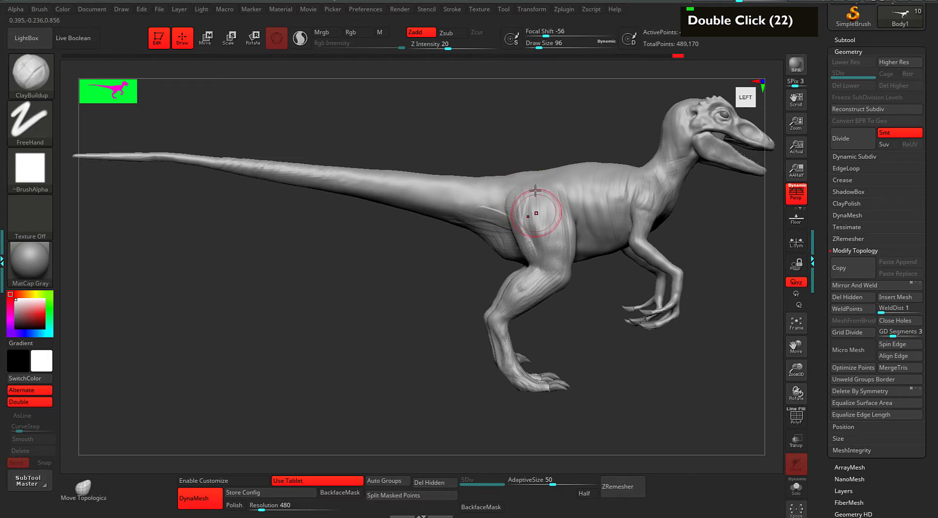
Deepen the belly crease behind the foreleg, undo one stroke, and carve into the belly.
left_click_drag(589, 137, 544, 154)
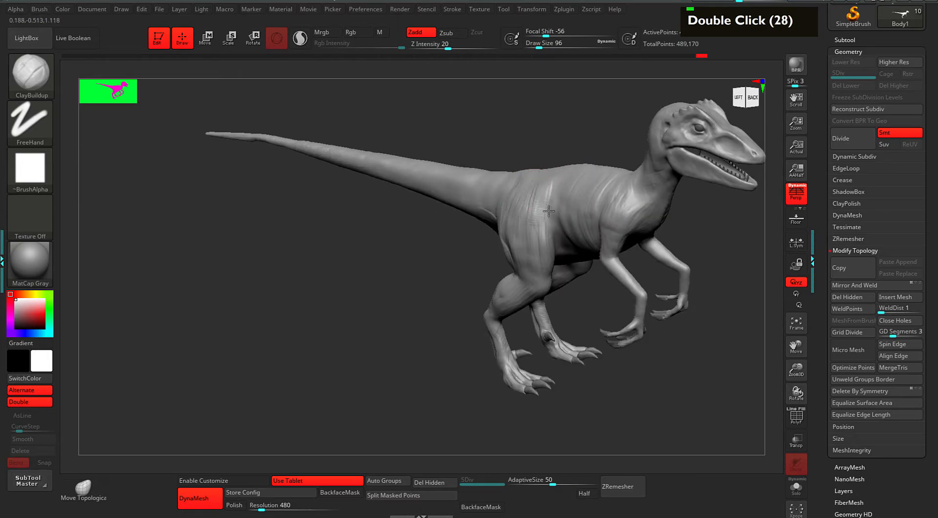
left_click_drag(562, 217, 540, 251)
mouse_move(566, 219)
left_mouse_down()
mouse_move(559, 241)
mouse_move(576, 248)
left_mouse_up()
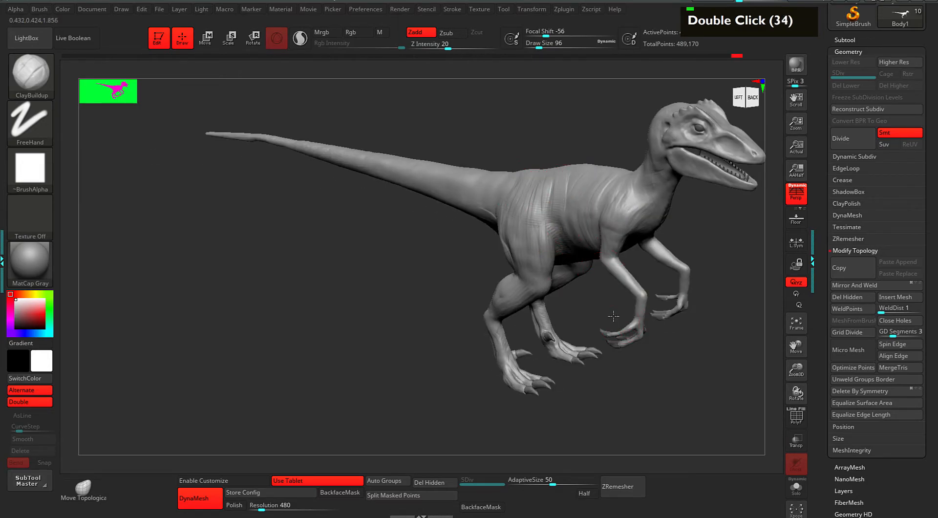
left_click_drag(616, 321, 601, 340)
key("ctrl+z")
mouse_move(689, 341)
left_mouse_down()
mouse_move(689, 293)
mouse_move(648, 293)
left_mouse_up()
mouse_move(532, 230)
left_mouse_down("alt")
mouse_move(545, 237)
mouse_move(537, 223)
left_mouse_up("alt")
left_click_drag(537, 223, 544, 220)
Add short clay strokes along the torso and carve creases around the groin and inner thigh.
left_click_drag(688, 174, 647, 234)
left_click_drag(571, 186, 557, 196)
left_click_drag(666, 200, 659, 127)
mouse_move(532, 222)
left_mouse_down()
mouse_move(547, 203)
mouse_move(519, 189)
mouse_move(558, 219)
left_mouse_up()
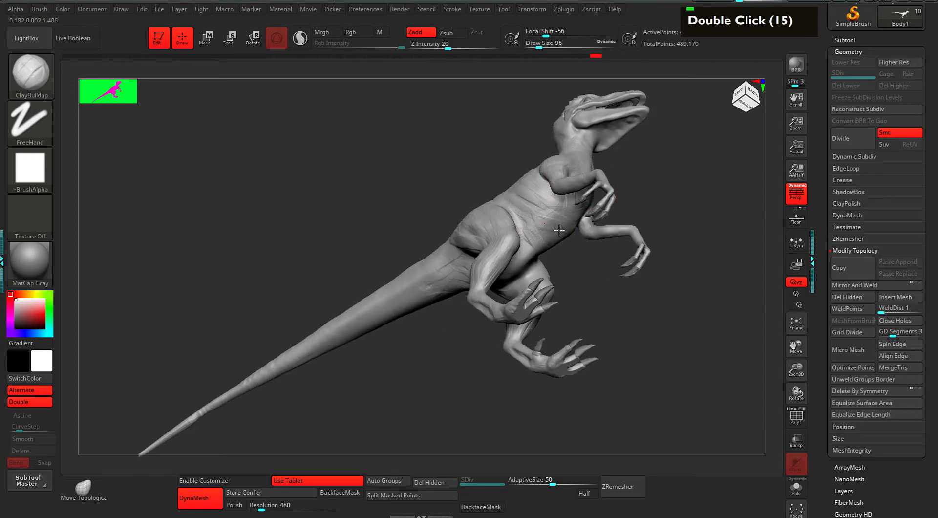
mouse_move(514, 267)
left_mouse_down("alt")
mouse_move(545, 252)
mouse_move(520, 264)
mouse_move(531, 277)
left_mouse_up("alt")
left_click_drag(623, 276, 596, 283)
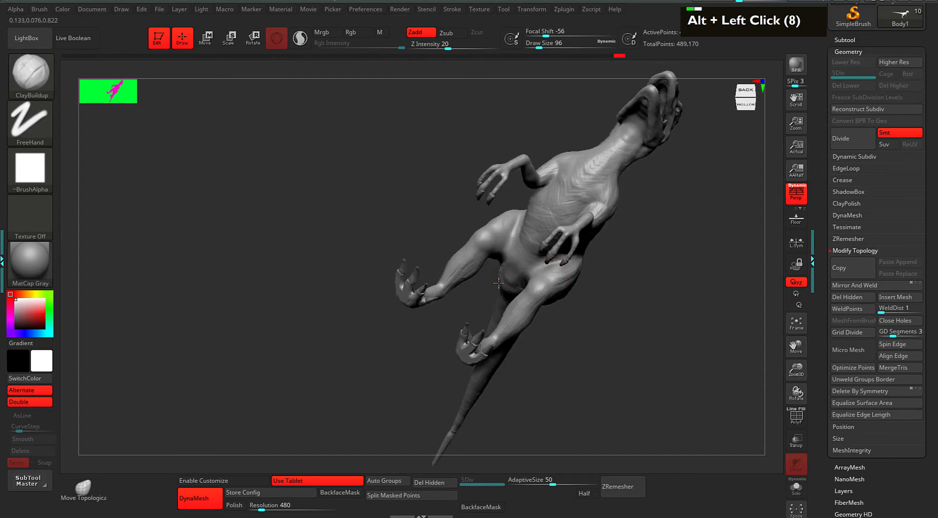
left_click_drag(503, 268, 515, 279, "alt")
left_click_drag(684, 272, 699, 322)
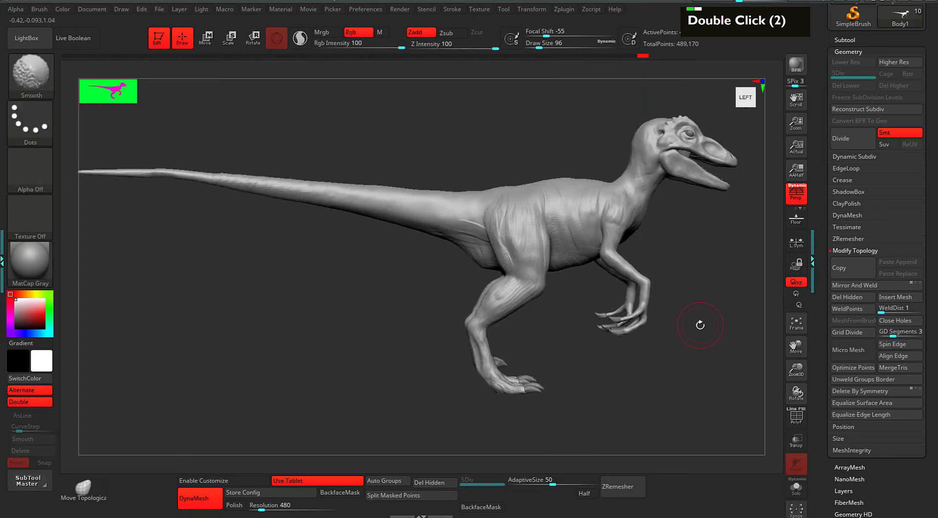
Set the brush size to 88, then reshape the hip and build up, carve and smooth the tail base.
key("space")
left_click(667, 260)
left_click_drag(670, 251, 701, 252)
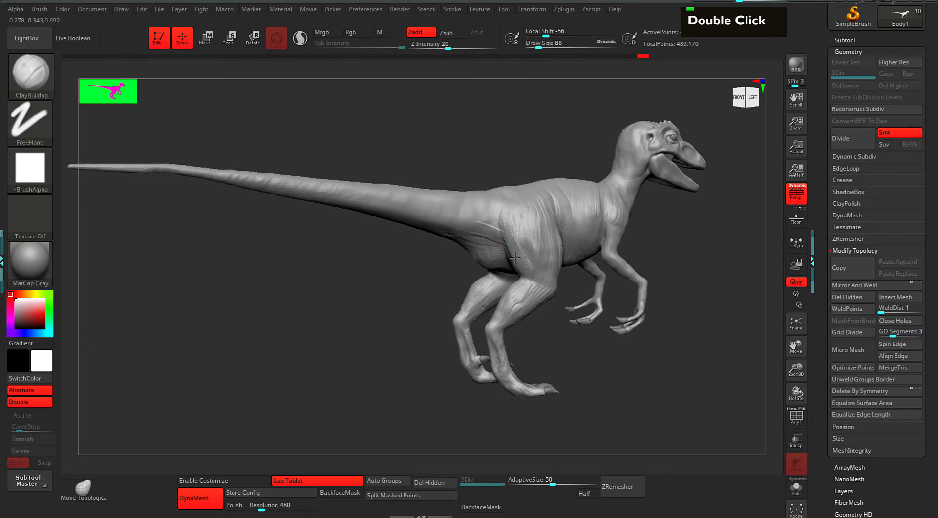
left_click_drag(510, 240, 508, 217)
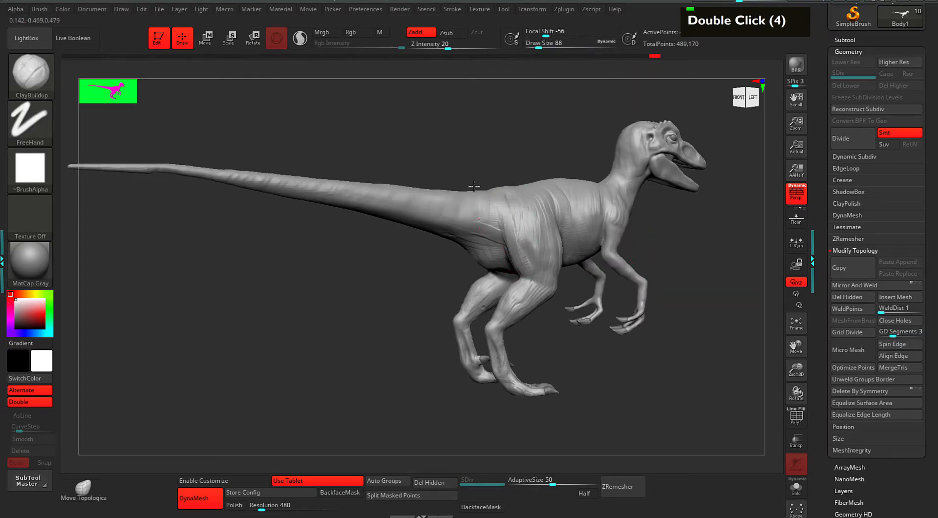
left_click_drag(438, 151, 592, 224, "alt")
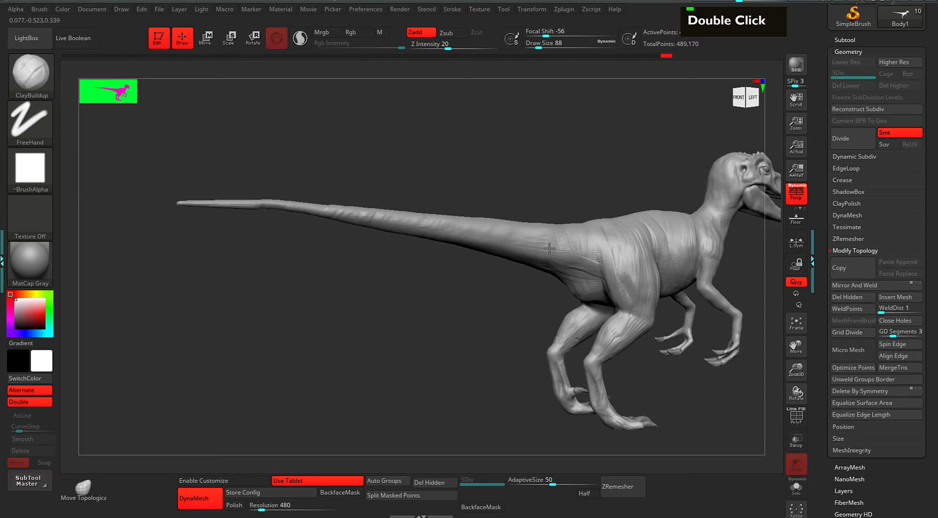
left_click_drag(469, 222, 499, 220)
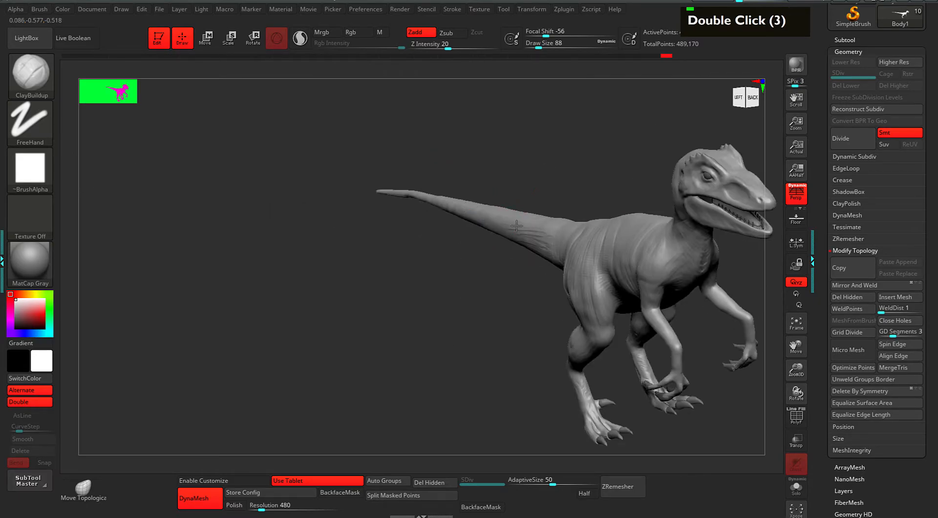
left_click_drag(554, 234, 577, 231)
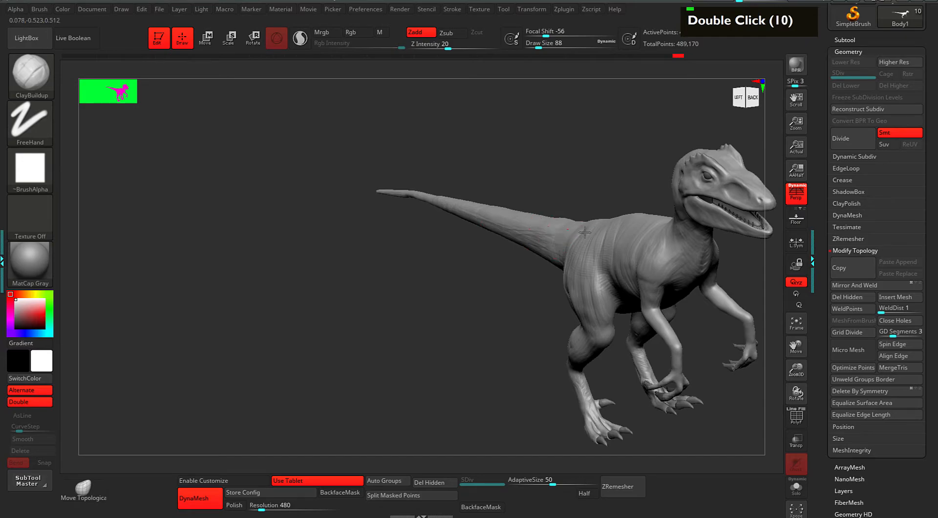
left_click_drag(587, 175, 577, 242, "shift")
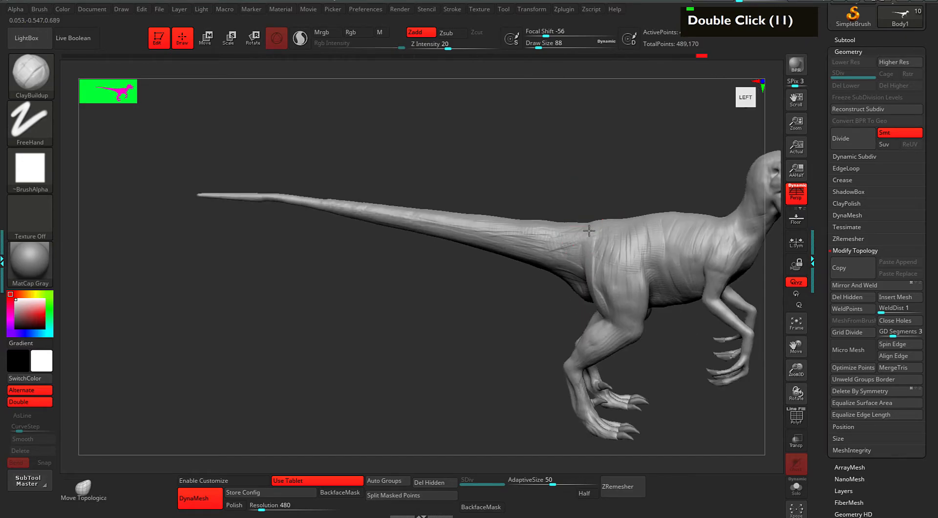
mouse_move(562, 294)
left_mouse_down("alt")
mouse_move(546, 264)
mouse_move(563, 267)
mouse_move(544, 278)
mouse_move(550, 261)
left_mouse_up("alt")
left_click_drag(596, 154, 559, 161, "shift")
left_click_drag(562, 268, 568, 257, "shift")
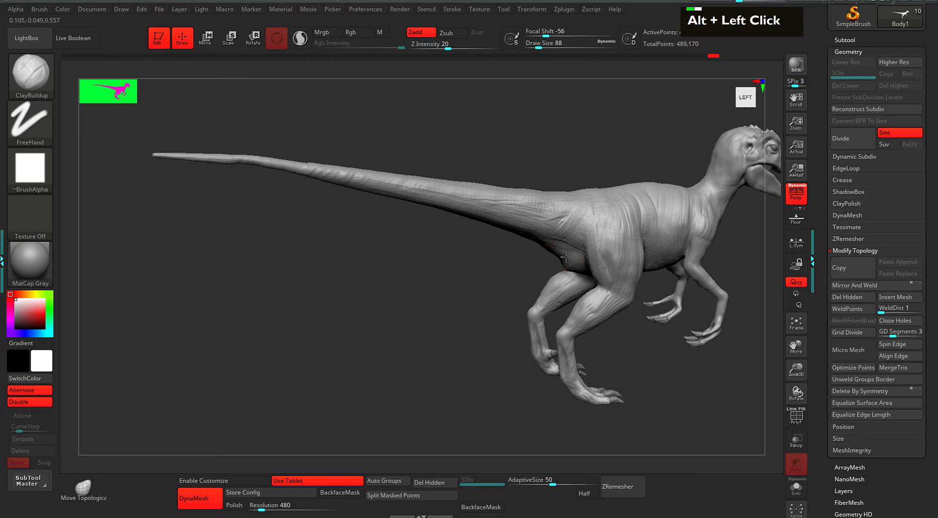
Carve under the tail base near the hind leg and into the belly and flank.
left_click_drag(582, 133, 532, 144, "alt")
left_click_drag(484, 278, 495, 273, "alt")
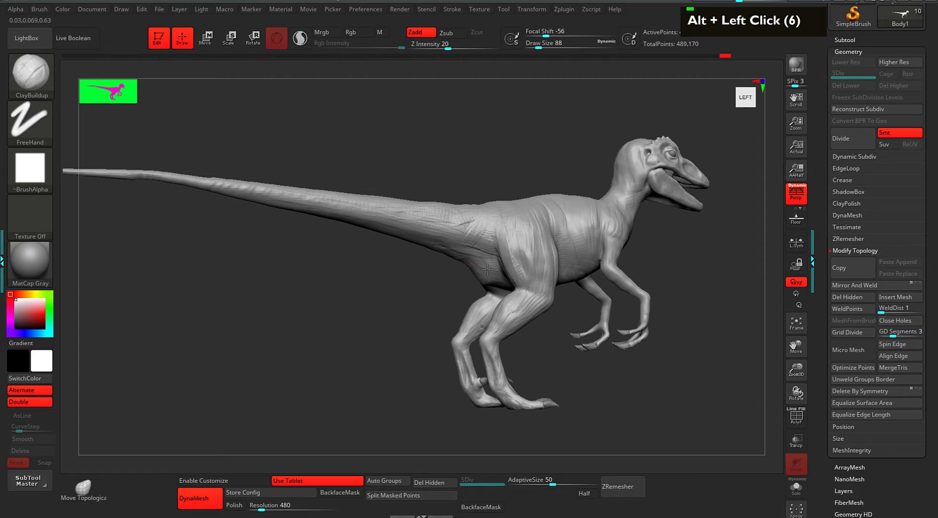
mouse_move(483, 278)
left_mouse_down("alt")
mouse_move(495, 286)
mouse_move(477, 269)
left_mouse_up("alt")
left_click_drag(514, 147, 494, 152)
left_click_drag(571, 165, 559, 157, "alt")
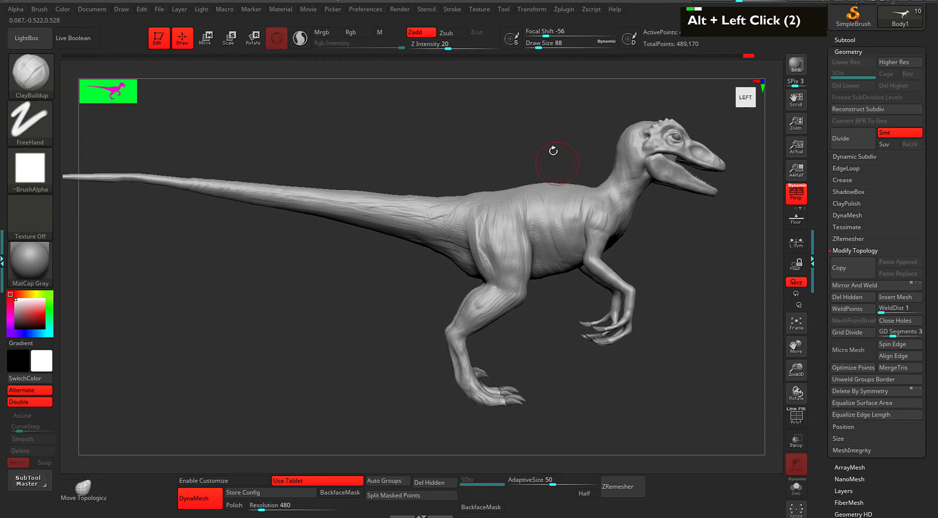
left_click_drag(563, 339, 565, 296, "alt")
mouse_move(565, 298)
left_mouse_down()
mouse_move(561, 209)
mouse_move(515, 221)
mouse_move(541, 203)
mouse_move(552, 215)
mouse_move(530, 217)
mouse_move(540, 212)
left_mouse_up()
left_click_drag(608, 271, 614, 322)
left_click_drag(574, 191, 560, 199, "alt")
mouse_move(552, 216)
left_mouse_down("alt")
mouse_move(529, 229)
mouse_move(547, 193)
mouse_move(539, 191)
left_mouse_up("alt")
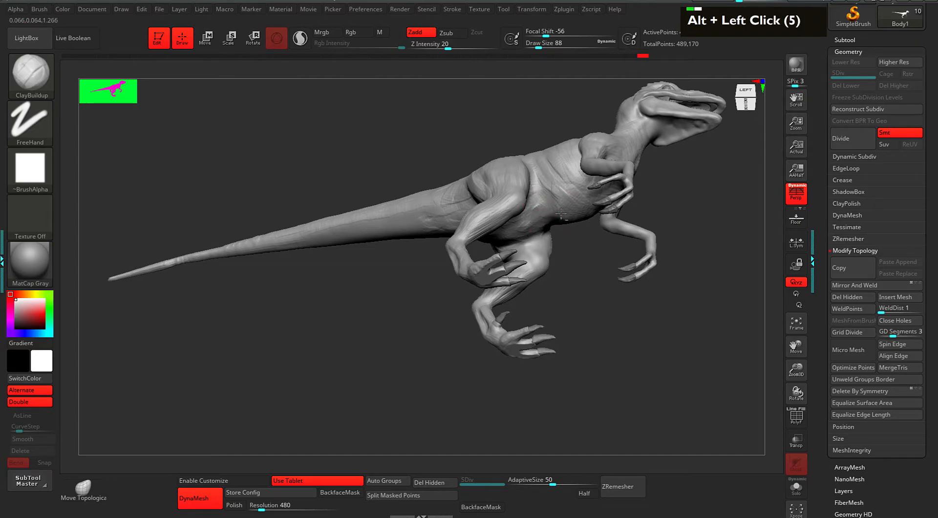
left_click_drag(573, 256, 649, 298)
mouse_move(678, 191)
left_mouse_down("alt")
mouse_move(677, 251)
mouse_move(540, 203)
left_mouse_up("alt")
left_click_drag(642, 206, 626, 247)
Shrink the brush to size 38, add fold ridges on the belly beside the thigh, and smooth them.
key("space")
left_click(659, 196)
left_click_drag(657, 195, 630, 203)
left_click_drag(432, 215, 438, 237, "alt")
left_click_drag(422, 218, 440, 236, "alt")
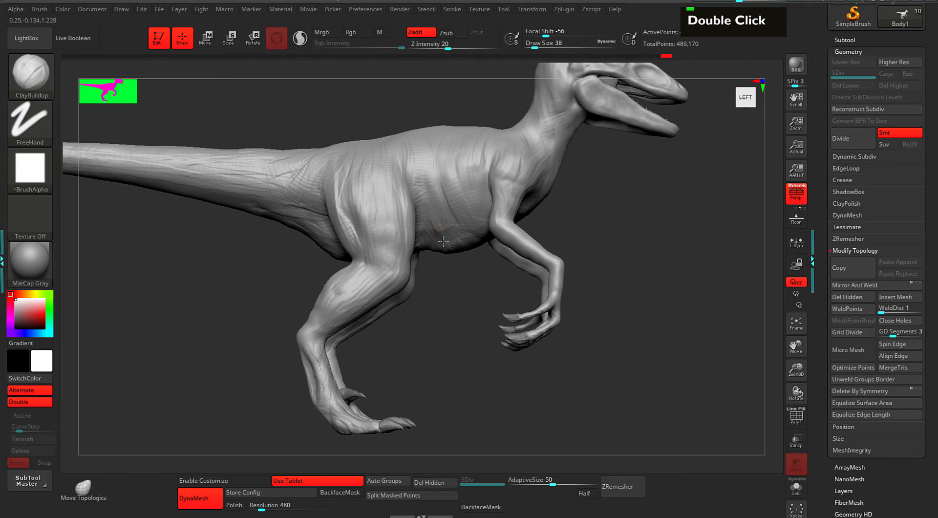
left_click_drag(419, 190, 435, 230)
left_click_drag(432, 210, 453, 248)
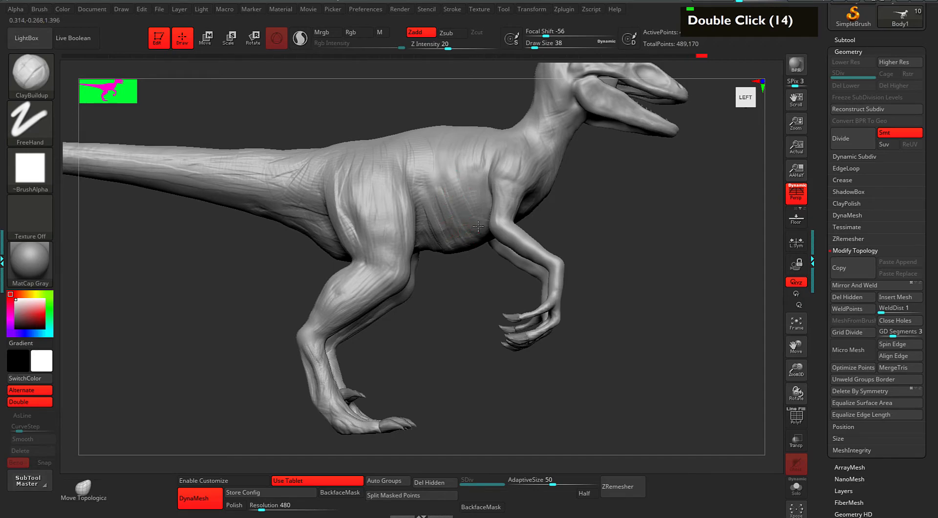
left_click_drag(444, 188, 445, 212, "shift")
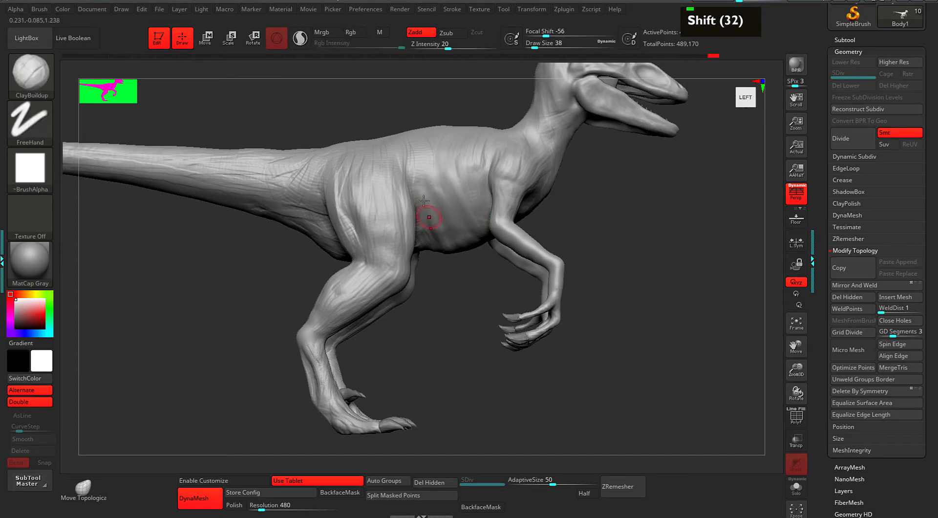
left_click_drag(426, 203, 422, 194, "shift")
left_click_drag(651, 235, 644, 210, "alt")
Check the raptor from three-quarter, straight side and straight front views.
left_click_drag(644, 210, 599, 216)
left_click_drag(605, 181, 606, 213, "alt")
mouse_move(643, 210)
left_mouse_down("alt")
mouse_move(649, 226)
mouse_move(622, 199)
mouse_move(647, 211)
left_mouse_up("alt")
left_click_drag(616, 234, 576, 235, "alt")
left_click(520, 261, "alt")
key("alt")
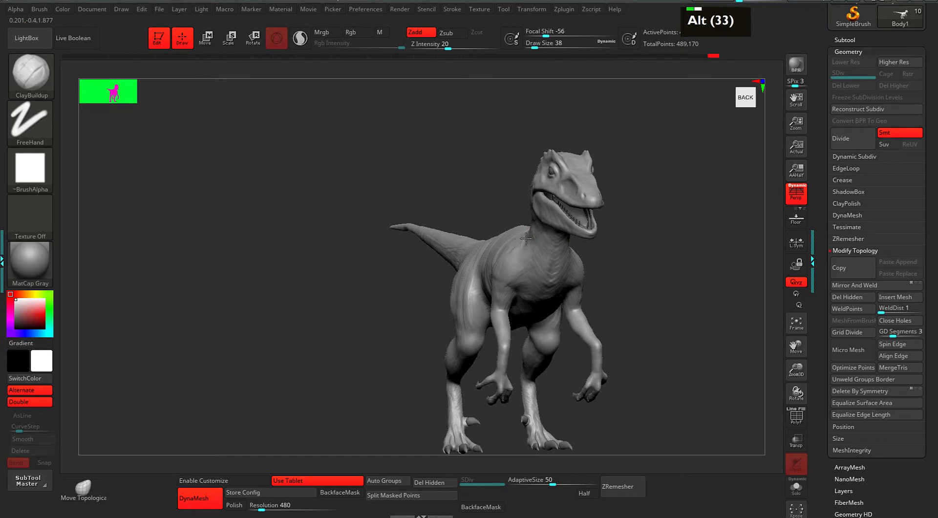
left_click_drag(615, 253, 508, 235)
left_click(519, 236, "alt")
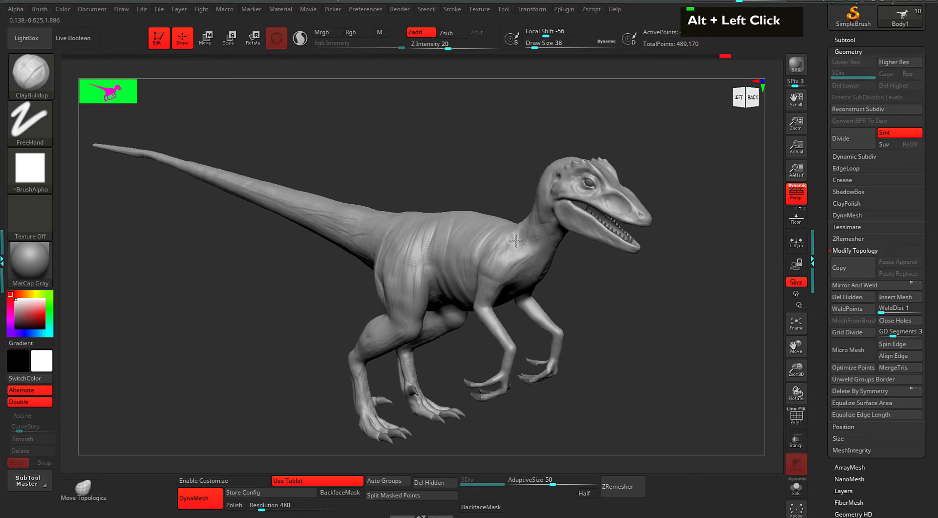
double_click(528, 239)
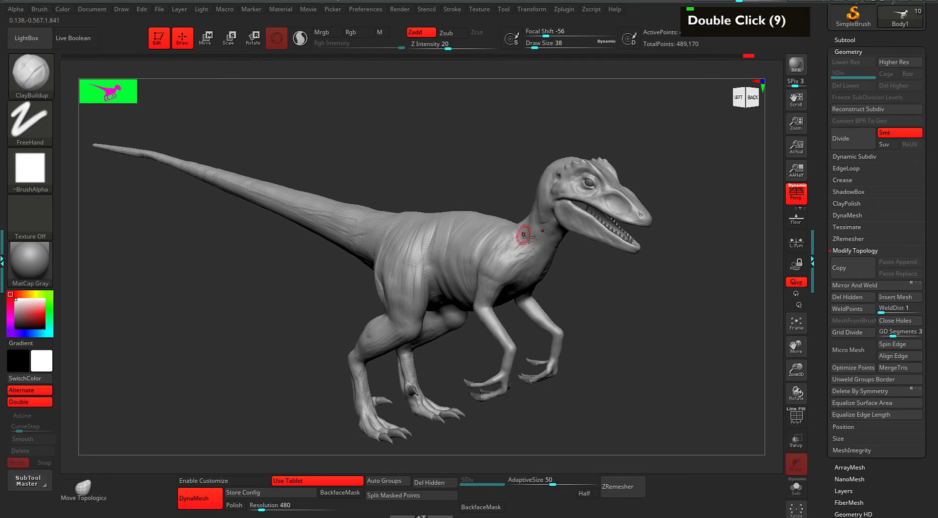
double_click(526, 250)
left_click(528, 251, "alt")
left_click(530, 253, "alt")
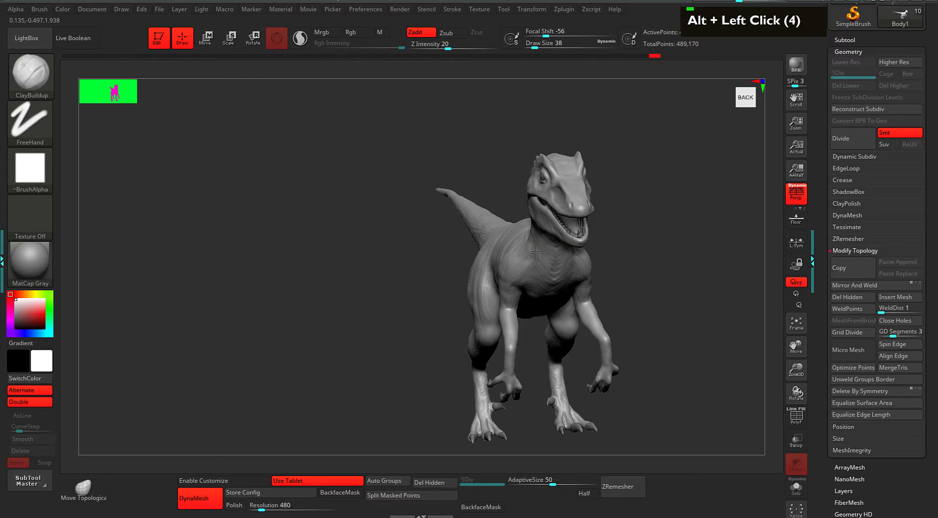
mouse_move(608, 249)
left_mouse_down()
mouse_move(669, 207)
mouse_move(596, 235)
mouse_move(613, 223)
mouse_move(652, 221)
left_mouse_up()
Lower Draw Size to 12 and zoom into the open mouth and teeth from a three-quarter front view.
key("space")
left_click_drag(484, 199, 477, 199)
left_click_drag(630, 201, 657, 203)
double_click(510, 208)
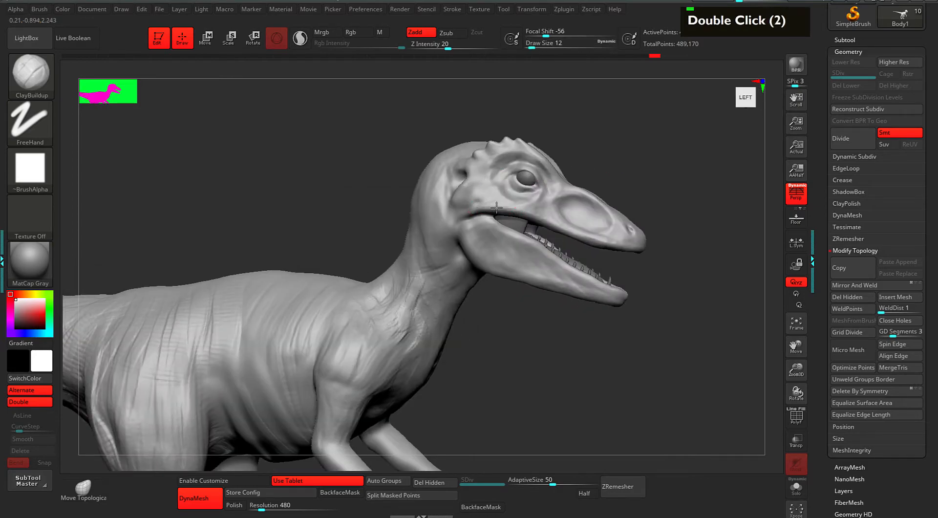
left_click_drag(706, 251, 576, 262)
double_click(503, 251)
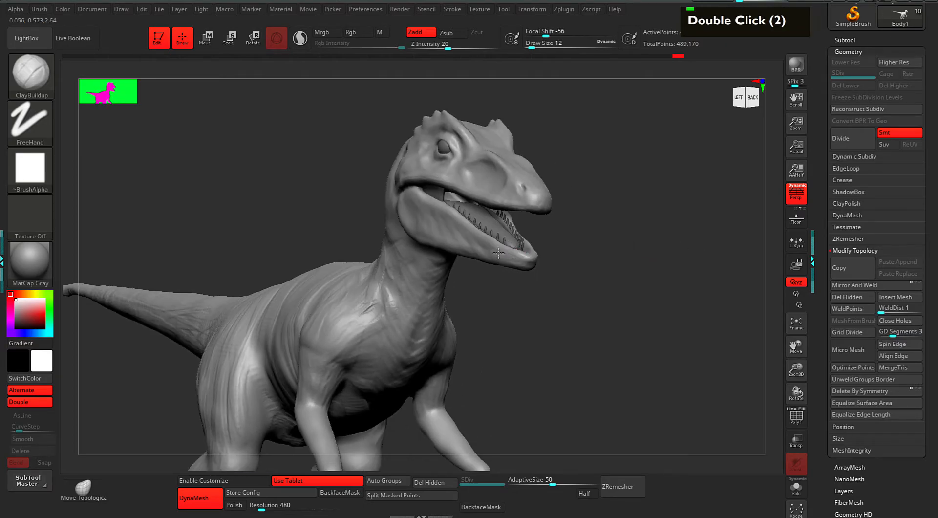
left_click_drag(633, 229, 609, 224, "alt")
left_click_drag(542, 225, 600, 265)
left_click_drag(554, 232, 588, 237, "alt")
Select the merged teeth and isolate them with Solo to inspect both rows.
left_click(521, 299, "alt")
left_click_drag(605, 280, 654, 236, "alt")
left_click_drag(654, 236, 662, 284, "alt")
key("s")
left_click_drag(604, 302, 625, 317, "alt")
left_click_drag(625, 317, 632, 201, "alt")
left_click_drag(664, 275, 593, 314)
left_click_drag(594, 314, 647, 305)
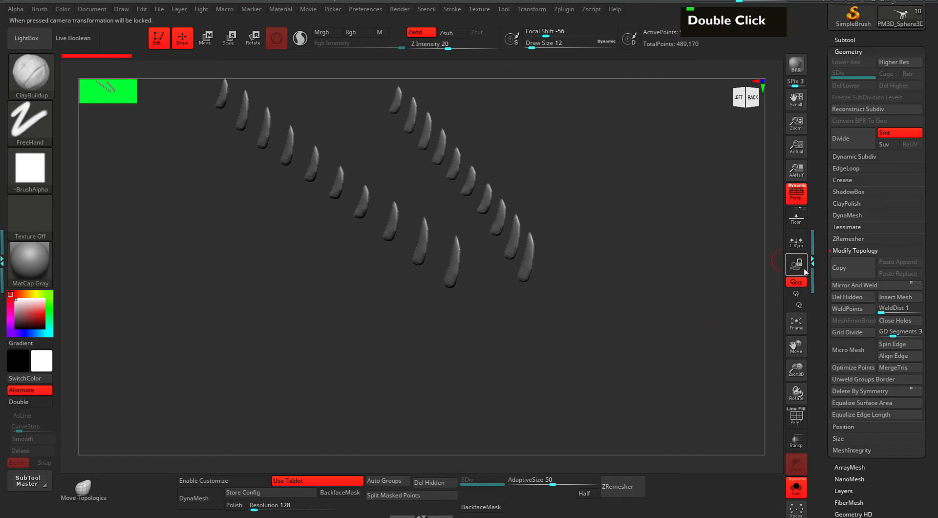
Apply Inflate 3, undo it, and apply a gentler Inflate of 1 instead.
left_click(831, 251)
left_click_drag(833, 301, 831, 238)
left_click(836, 245)
mouse_move(677, 240)
left_mouse_down("ctrl")
mouse_move(691, 279)
mouse_move(679, 306)
mouse_move(638, 261)
left_mouse_up("ctrl")
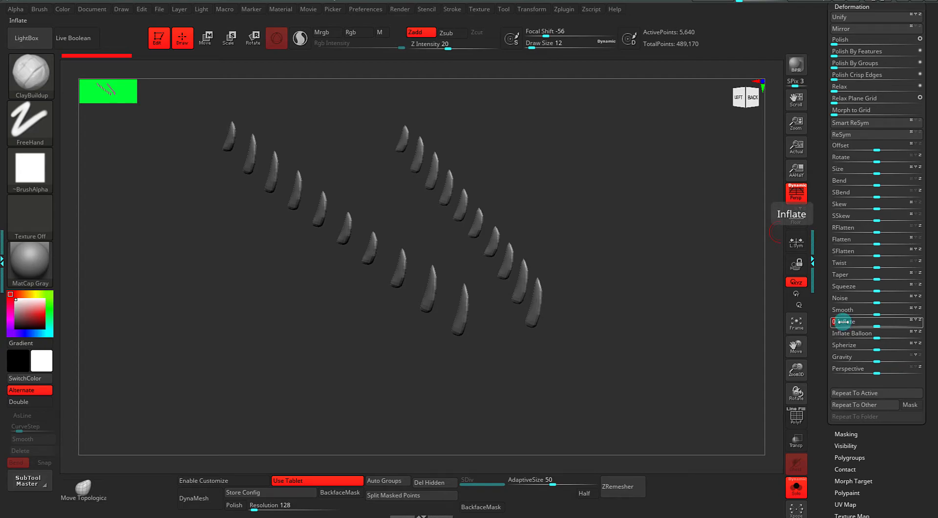
type("3")
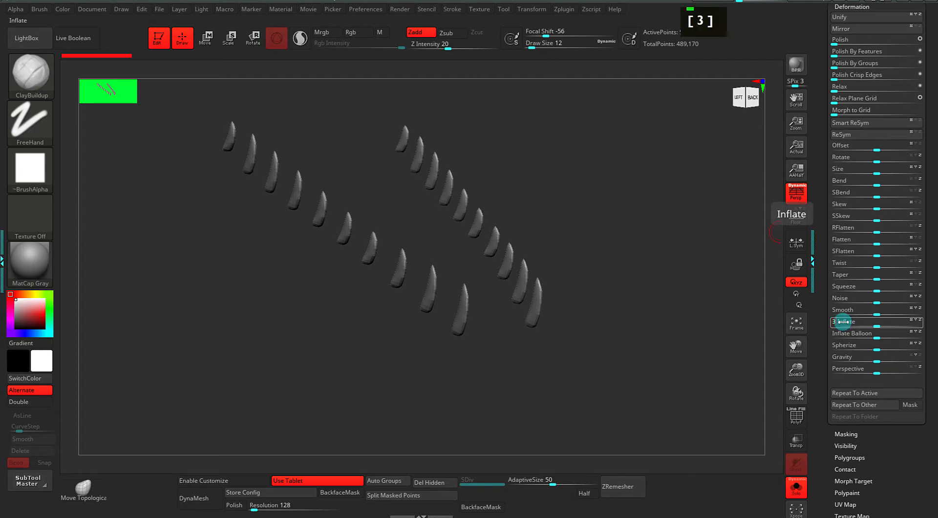
key("Return")
key("ctrl+z")
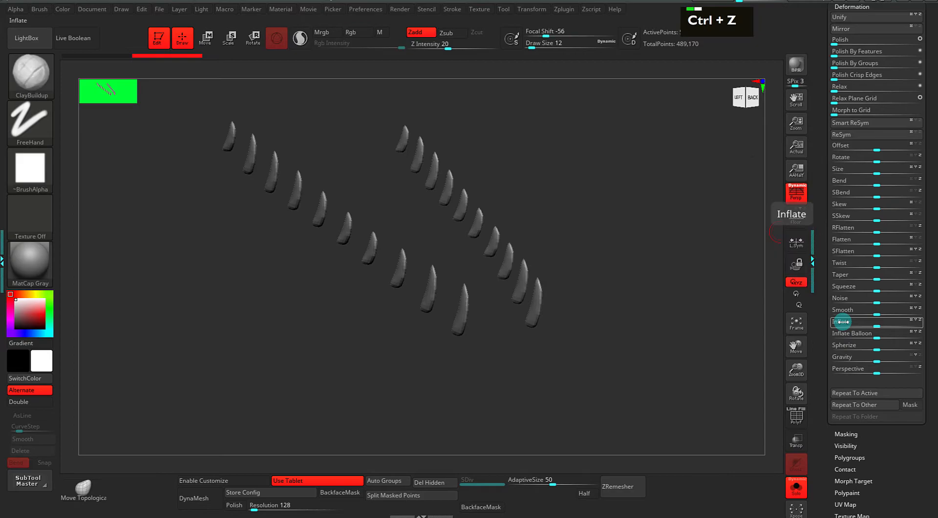
type("1")
key("Return")
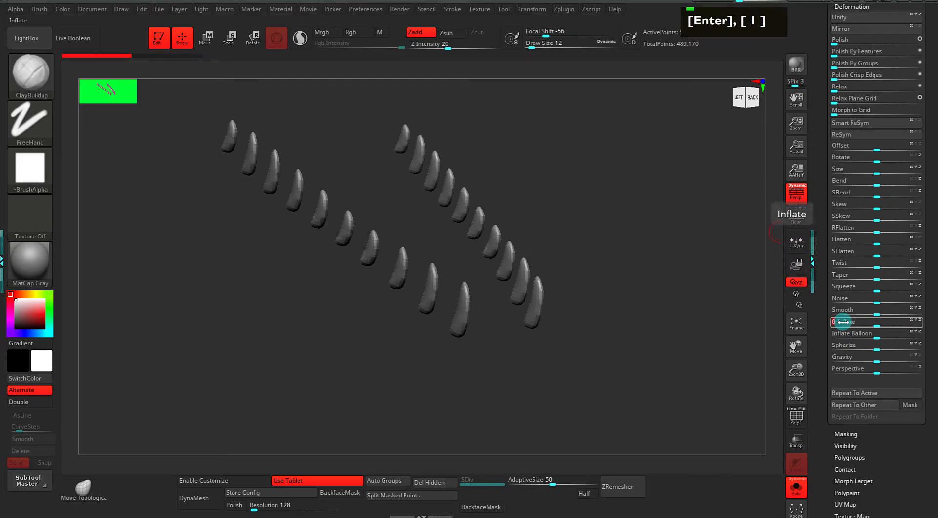
Turn on PolyF to check the wireframe on the inflated teeth.
mouse_move(620, 421)
left_mouse_down("alt")
mouse_move(659, 411)
mouse_move(675, 396)
mouse_move(659, 432)
left_mouse_up("alt")
key("shift+f")
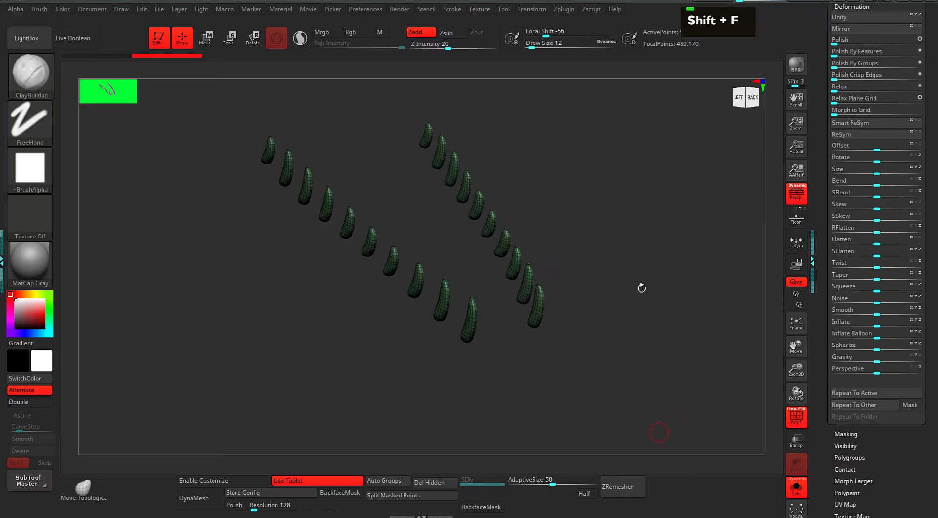
mouse_move(648, 310)
left_mouse_down("alt")
mouse_move(606, 340)
mouse_move(588, 314)
mouse_move(484, 260)
left_mouse_up("alt")
Turn Solo off and select the PM3D_Sphere3D1_3 tooth subtool.
left_click_drag(496, 304, 567, 320, "alt")
key("s")
left_click_drag(669, 327, 645, 347, "alt")
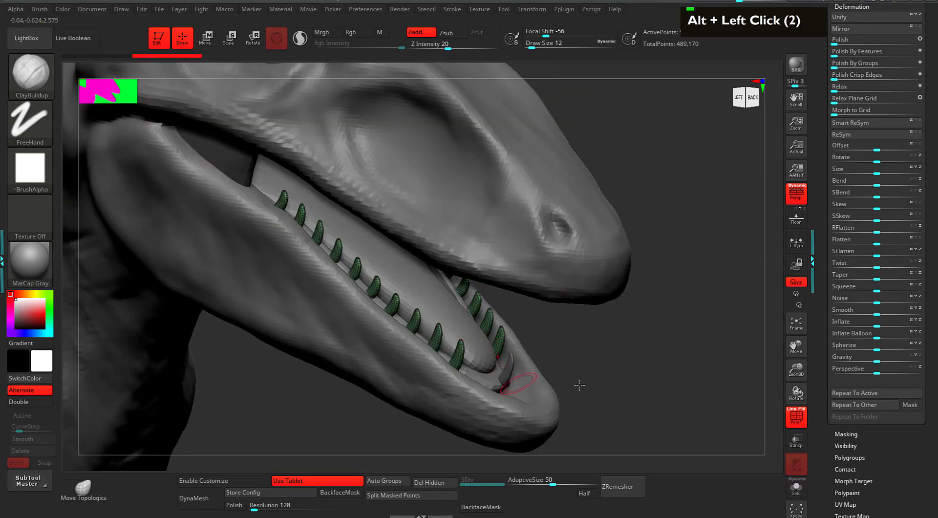
left_click_drag(819, 194, 830, 303)
left_click(847, 269)
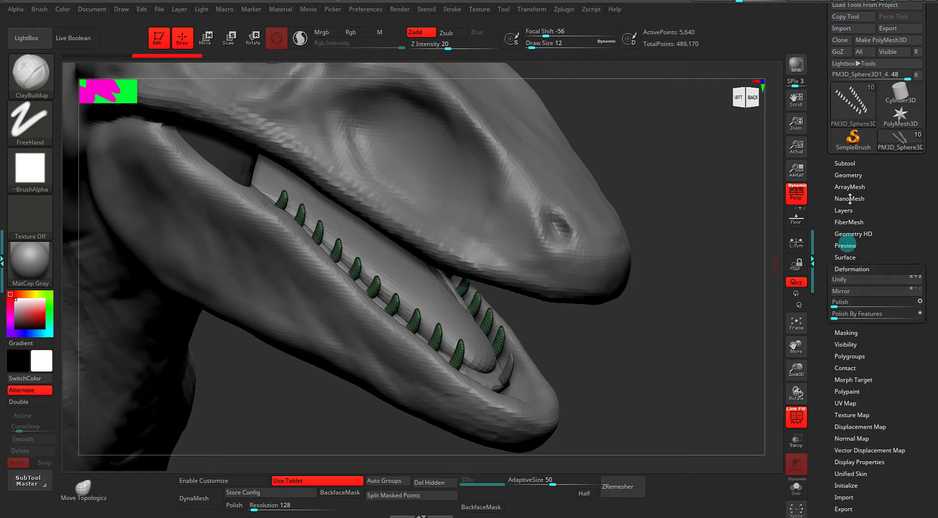
left_click(848, 174)
left_click(846, 165)
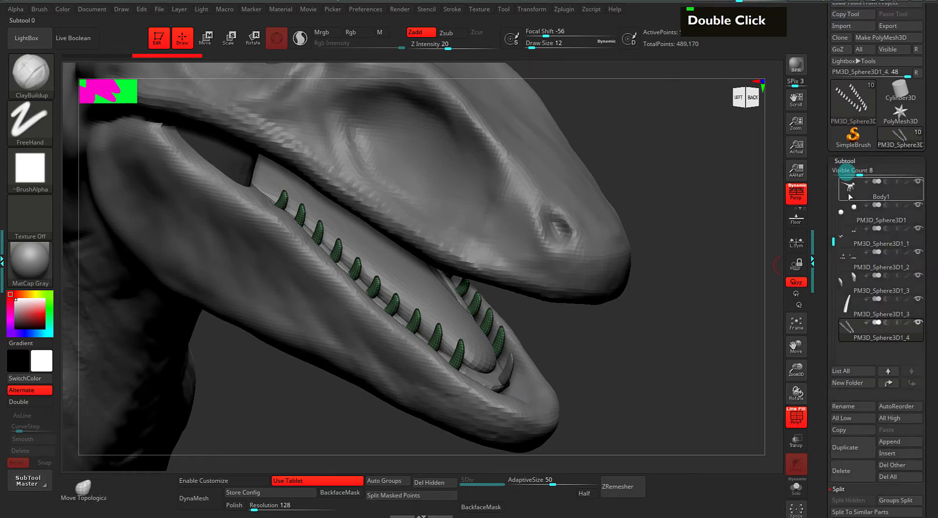
left_click_drag(834, 241, 832, 265)
left_click(849, 284)
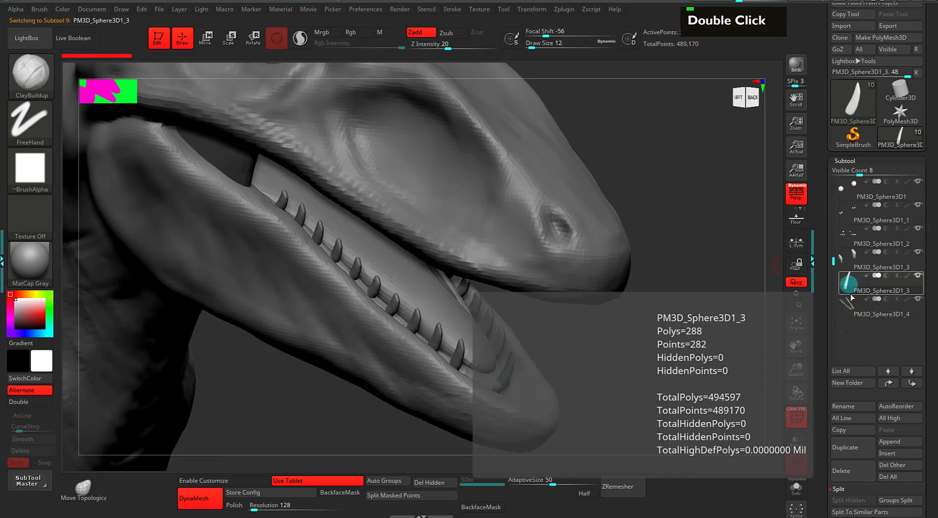
Duplicate the front tooth with the move gizmo and slide the copy along the jaw.
left_click_drag(706, 349, 653, 285, "alt")
key("w")
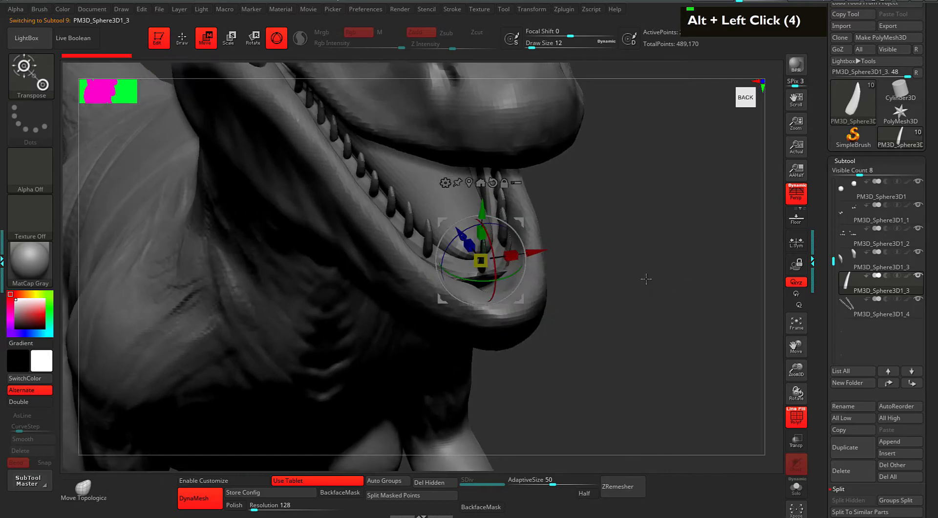
left_click_drag(537, 252, 510, 255, "ctrl+shift")
key("ctrl+z")
left_click_drag(587, 249, 512, 264)
left_click_drag(423, 227, 413, 214, "ctrl+shift")
mouse_move(588, 239)
left_mouse_down("alt")
mouse_move(609, 260)
mouse_move(607, 231)
mouse_move(597, 232)
left_mouse_up("alt")
left_click_drag(581, 233, 582, 252, "alt")
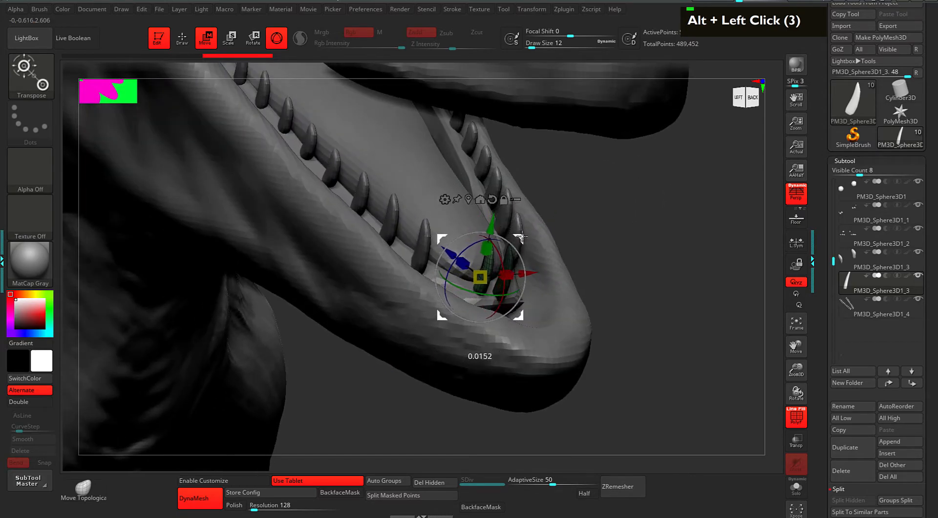
left_click_drag(521, 237, 520, 237)
Make a second copy and push it into place as the third front tooth.
left_click_drag(611, 242, 564, 243)
left_click_drag(508, 233, 506, 230, "ctrl+shift")
left_click(519, 241, "ctrl+shift")
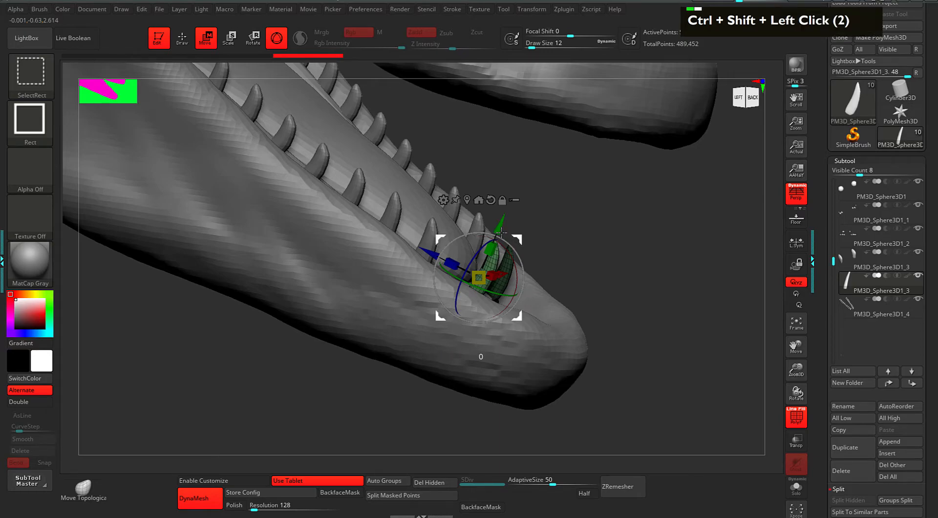
left_click_drag(602, 224, 521, 269)
left_click_drag(661, 241, 709, 233)
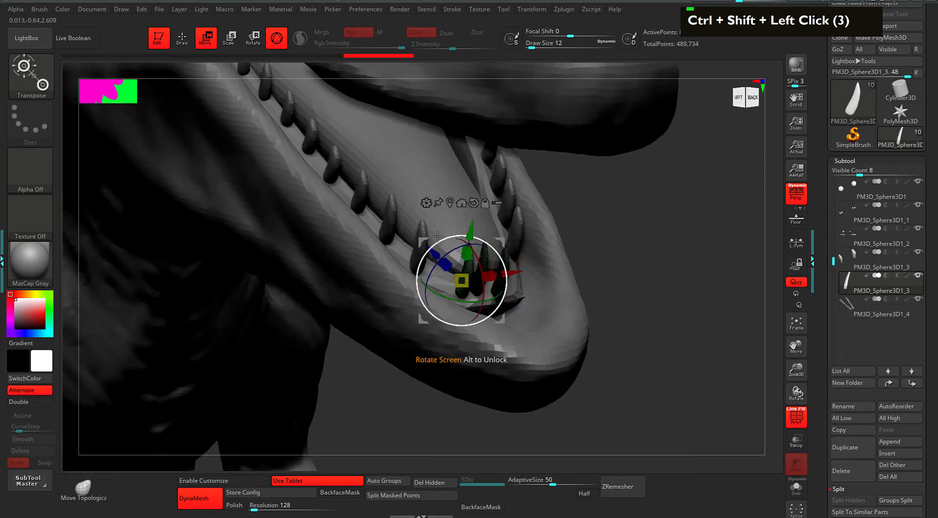
left_click_drag(435, 249, 422, 236)
left_click_drag(487, 229, 482, 229)
key("q")
left_click_drag(606, 255, 659, 248)
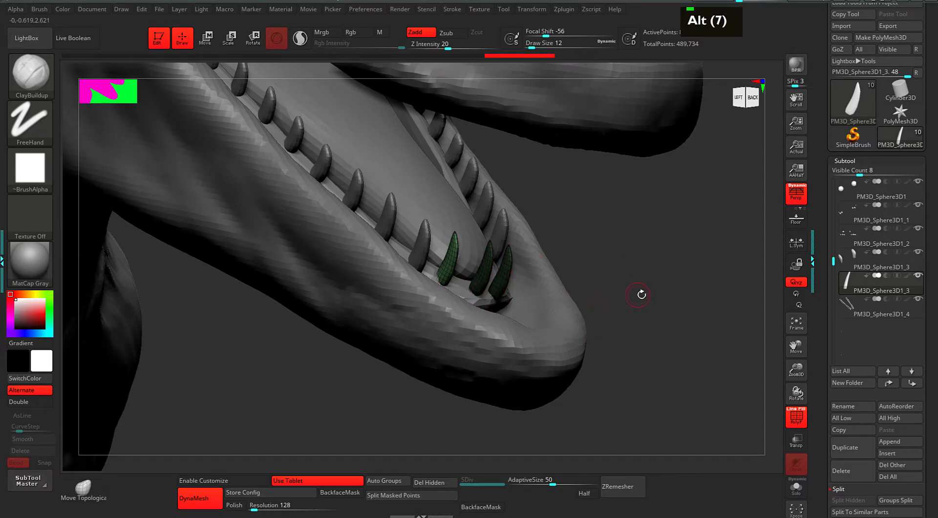
Clear the mask and run Polygroups > Auto Groups on the three front teeth.
left_click_drag(659, 273, 682, 312, "ctrl")
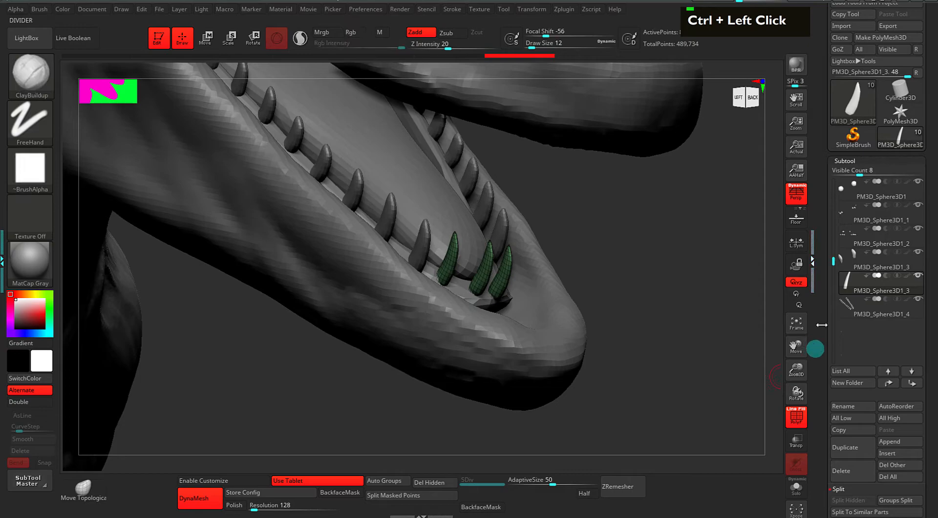
left_click(815, 345)
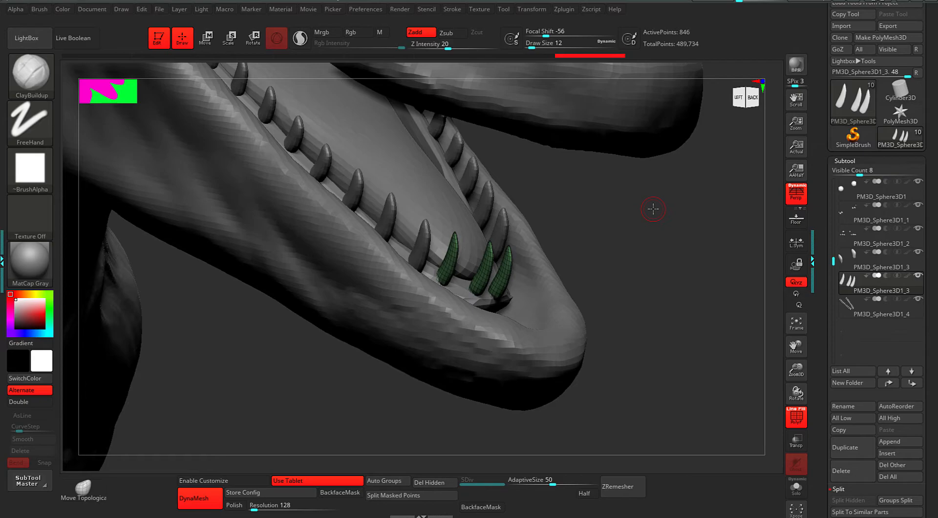
left_click(843, 157)
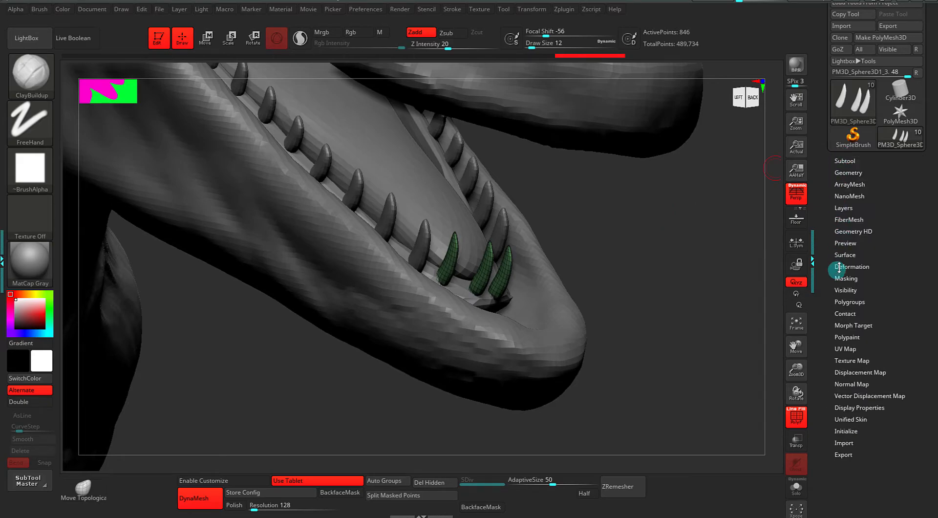
left_click(838, 303)
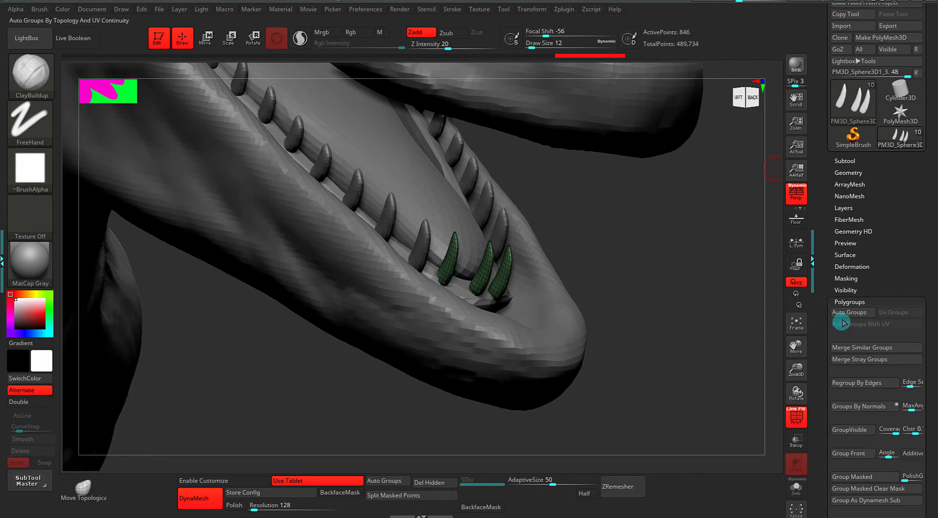
left_click(843, 316)
left_click_drag(701, 310, 643, 304)
Use the Move Topological brush at size 61 to nudge the purple and teal teeth left and up.
key("b")
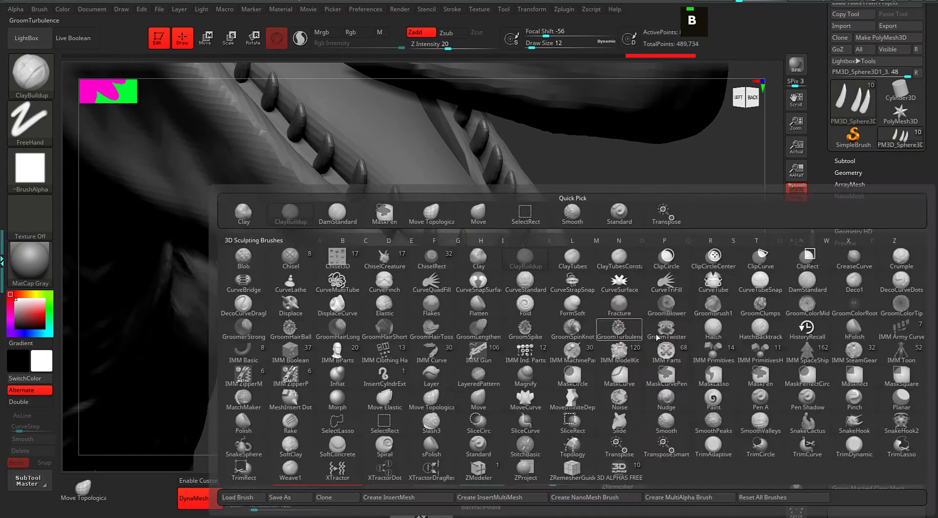
left_click(434, 406)
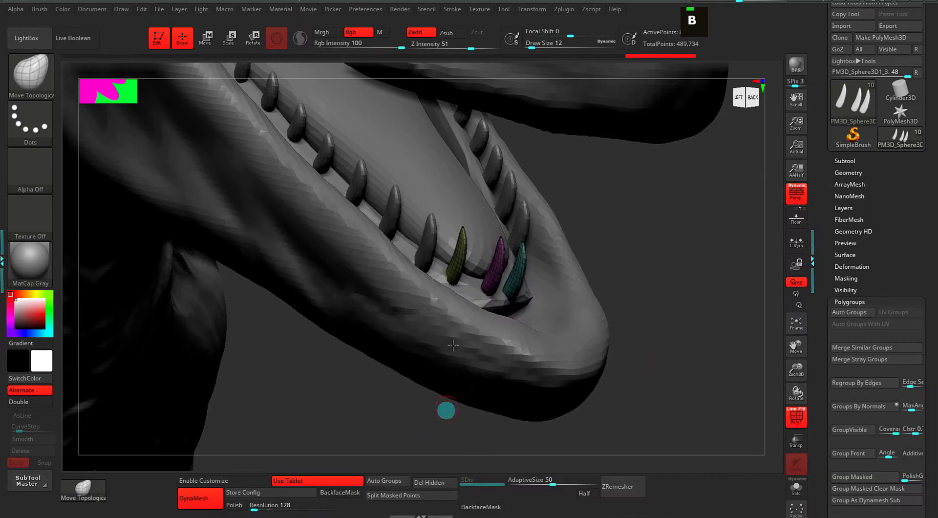
key("space")
mouse_move(608, 286)
left_mouse_down()
mouse_move(634, 274)
mouse_move(598, 275)
left_mouse_up()
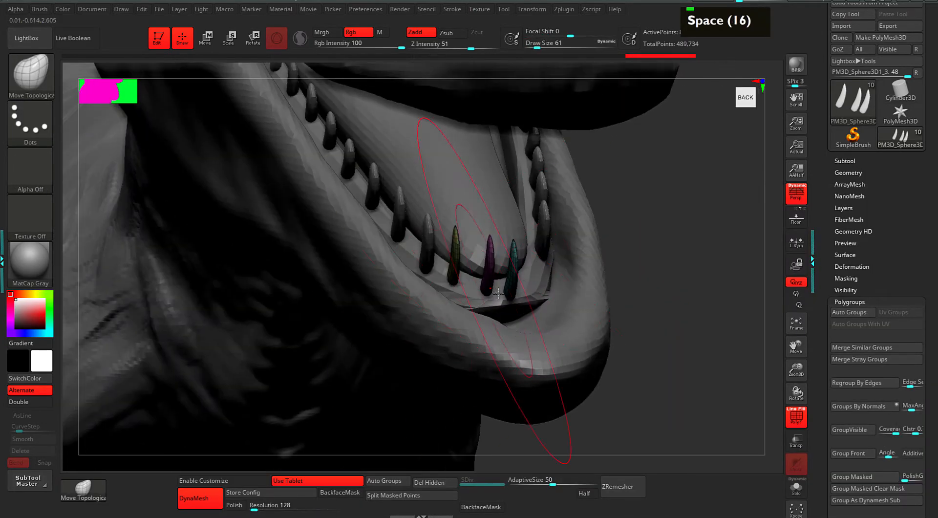
mouse_move(474, 290)
left_mouse_down()
mouse_move(500, 292)
mouse_move(474, 280)
left_mouse_up()
Lower the brush size to 18, select the lower teeth and auto-group each tooth.
left_click_drag(672, 260, 488, 195)
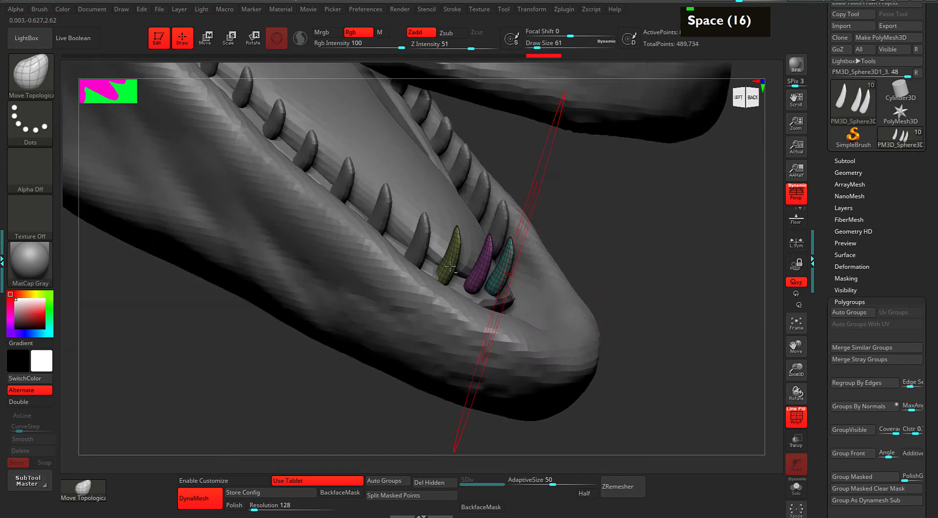
left_click(419, 238, "alt")
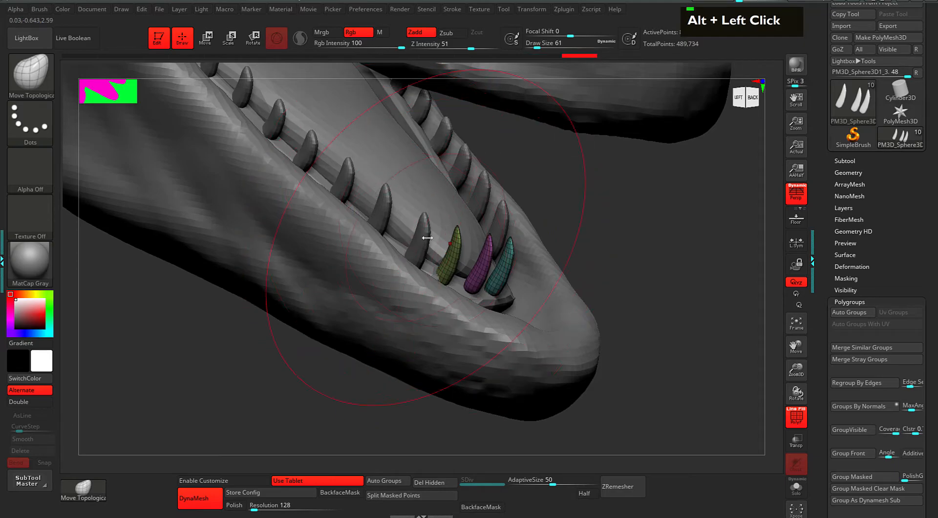
key("space")
left_click(421, 236)
left_click(423, 236, "alt")
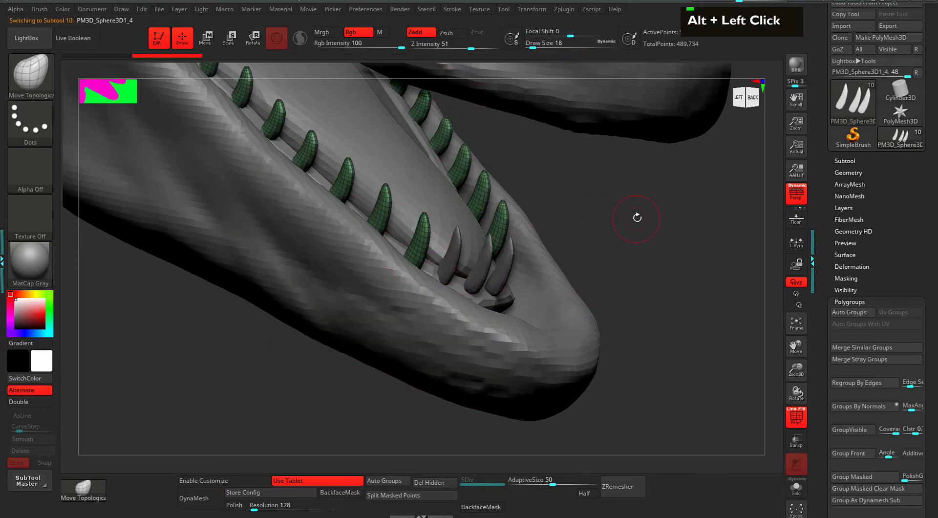
left_click(844, 313)
Restore brush size 61, orbit to a front view of the mouth, and show Tool > Geometry.
mouse_move(618, 226)
left_mouse_down("alt")
mouse_move(699, 289)
mouse_move(651, 342)
left_mouse_up("alt")
key("space")
left_click(700, 292)
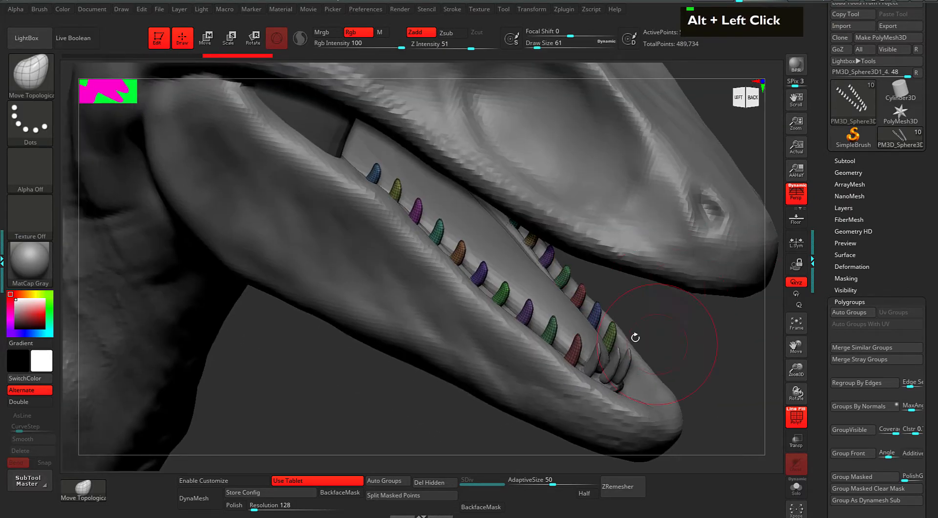
left_click_drag(607, 293, 614, 293, "alt")
left_click_drag(694, 295, 617, 298)
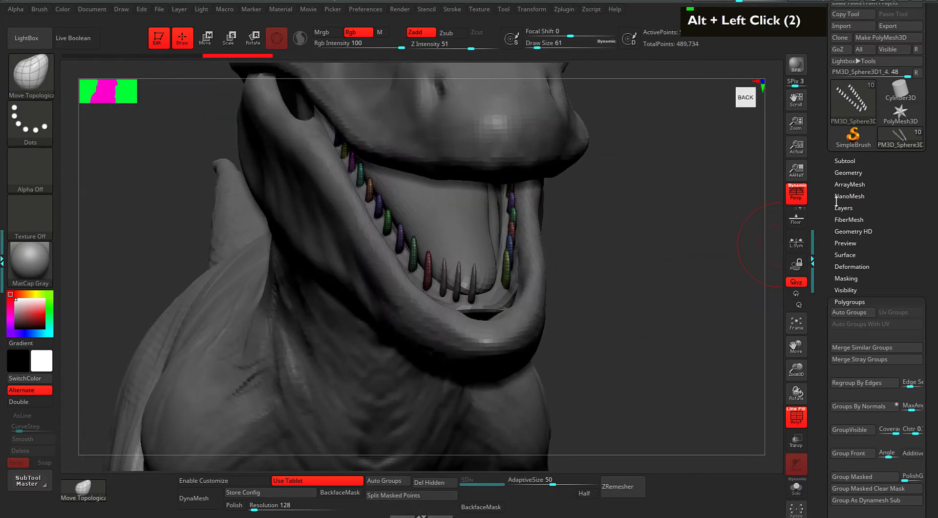
left_click(846, 173)
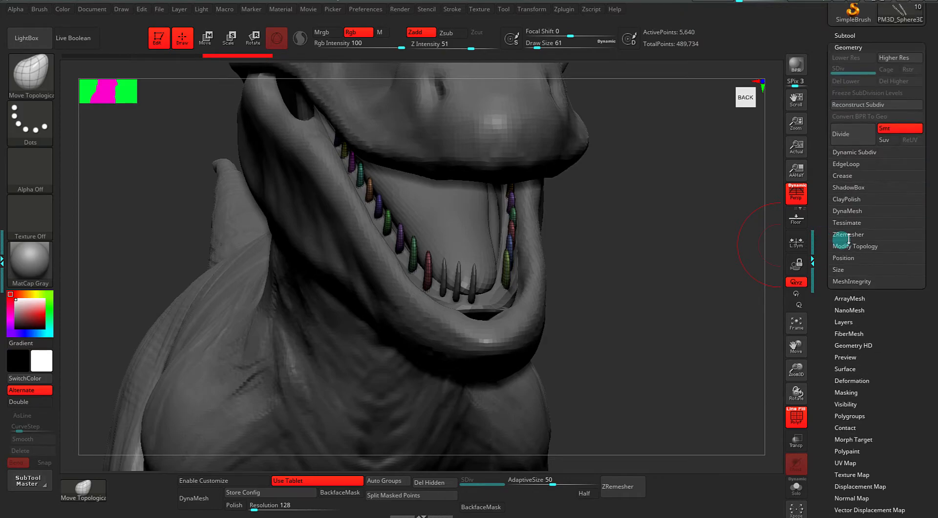
Remove one side's teeth with Modify Topology > Delete By Symmetry.
left_click(843, 246)
left_click_drag(820, 326, 827, 287)
left_click(844, 327)
From a side view of the jaw, nudge the teal tooth down and to the left.
left_click_drag(592, 307, 578, 308, "alt")
left_click_drag(649, 313, 600, 252)
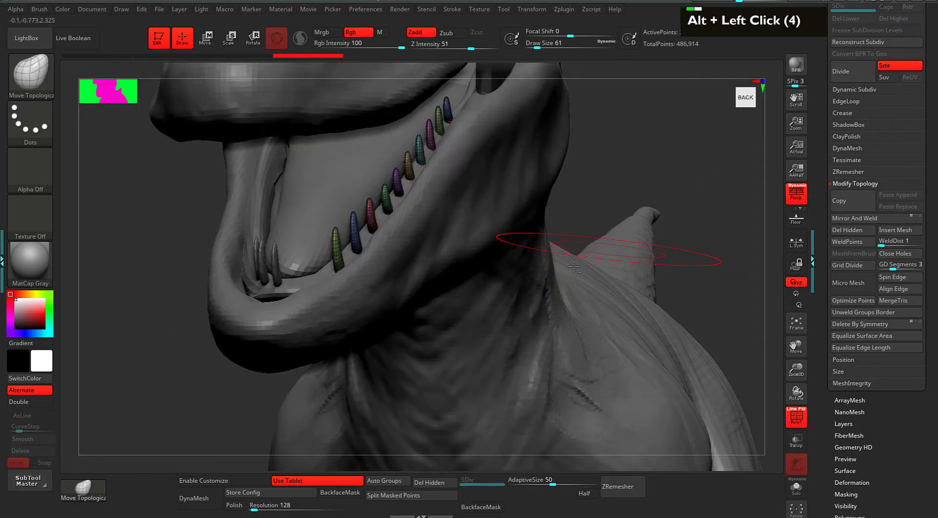
left_click_drag(669, 188, 674, 194, "alt")
left_click_drag(660, 146, 651, 191, "alt")
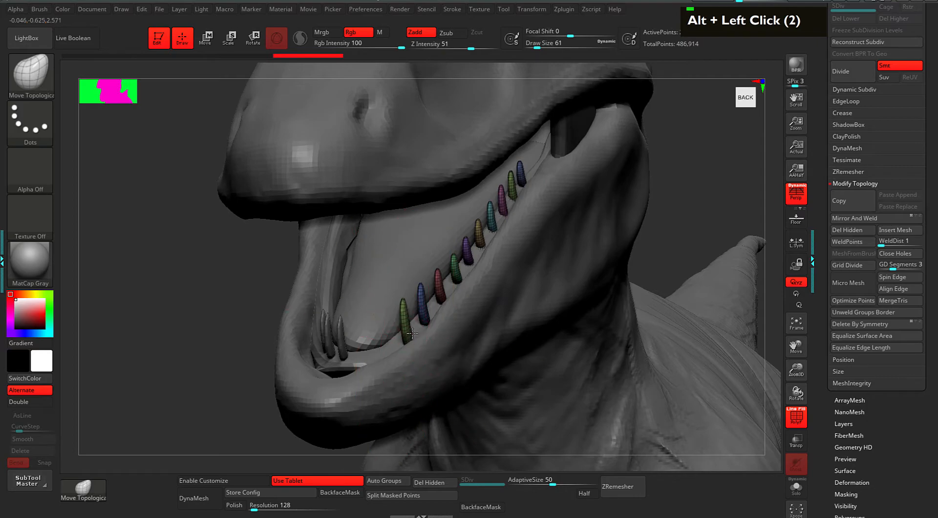
left_click_drag(249, 328, 269, 320)
left_click_drag(268, 320, 220, 318, "alt")
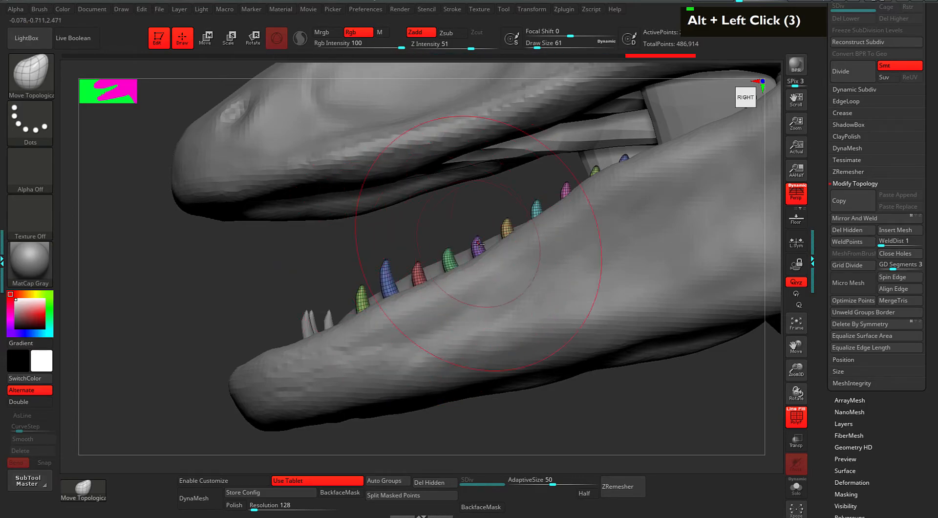
left_click_drag(537, 209, 528, 224)
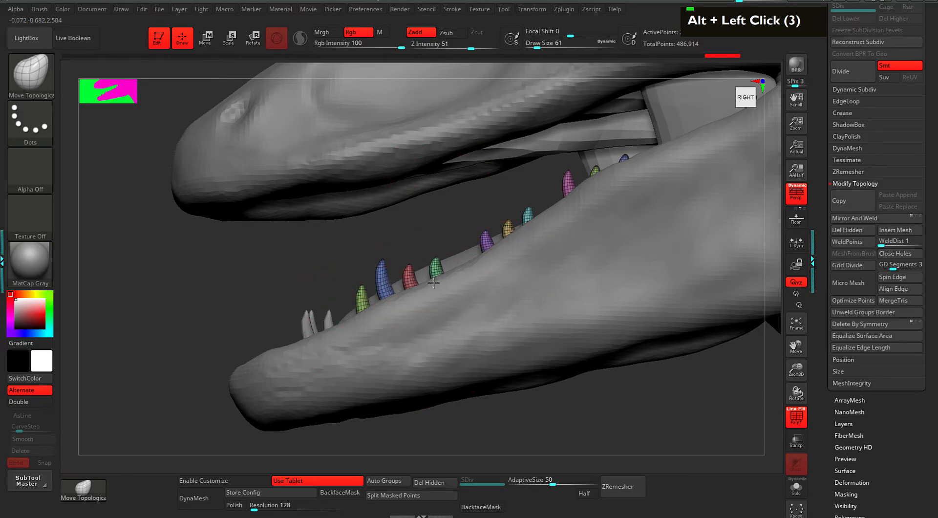
left_click_drag(503, 186, 507, 193)
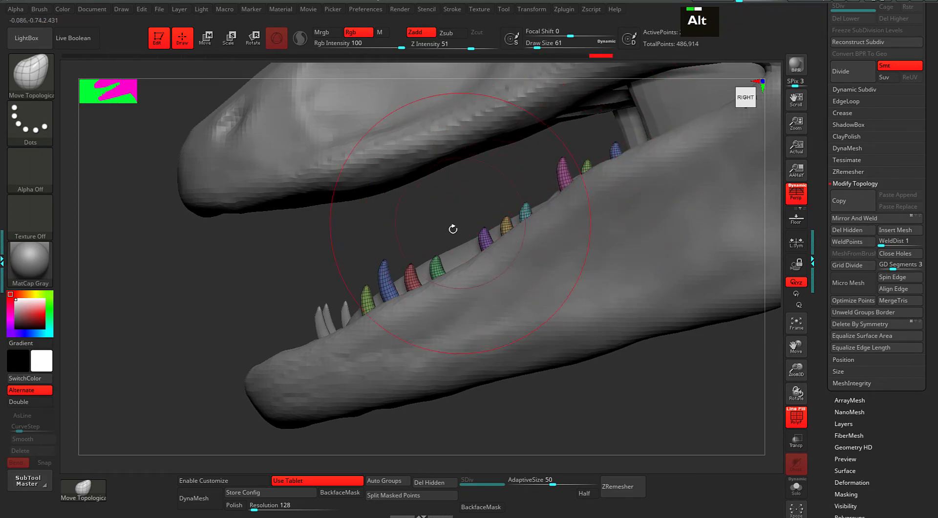
Set the move pivot on a tooth and shift it slightly to the left.
left_click_drag(460, 224, 434, 248, "alt")
key("w")
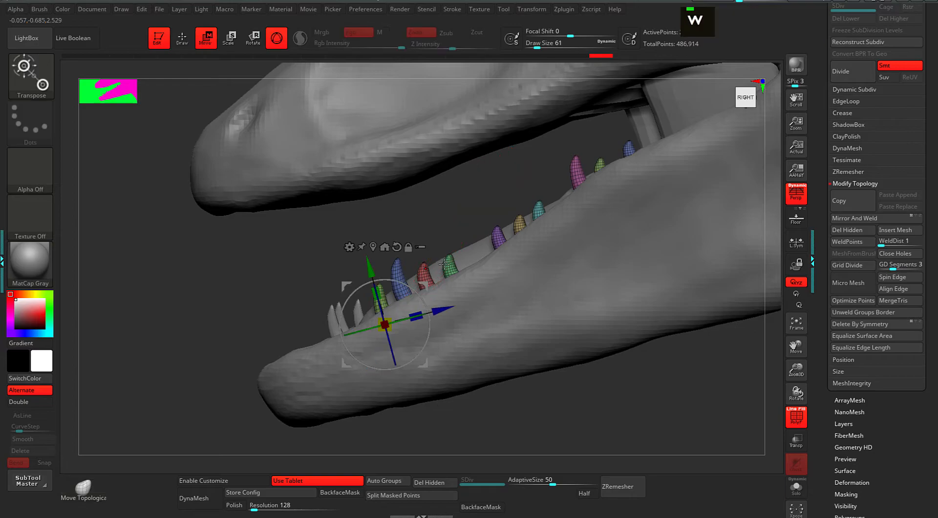
left_click(451, 264, "ctrl+shift")
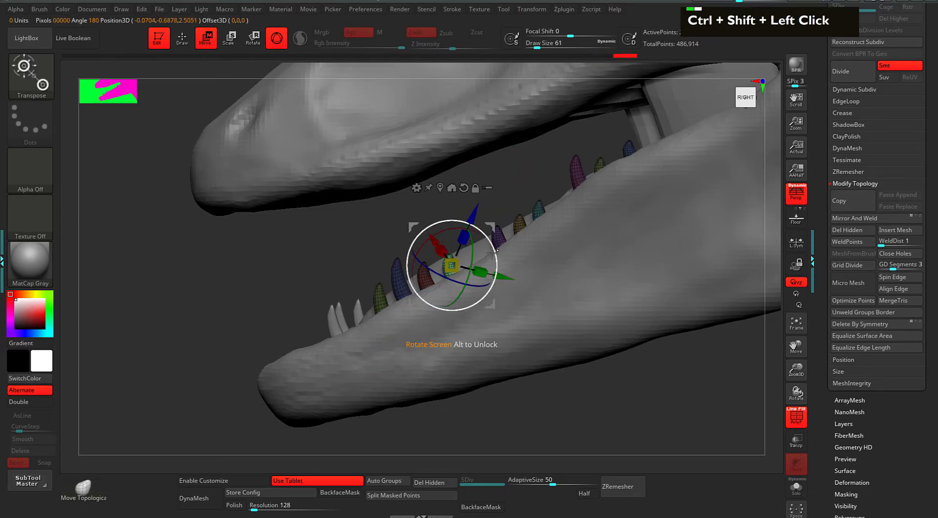
left_click_drag(493, 252, 490, 265, "alt")
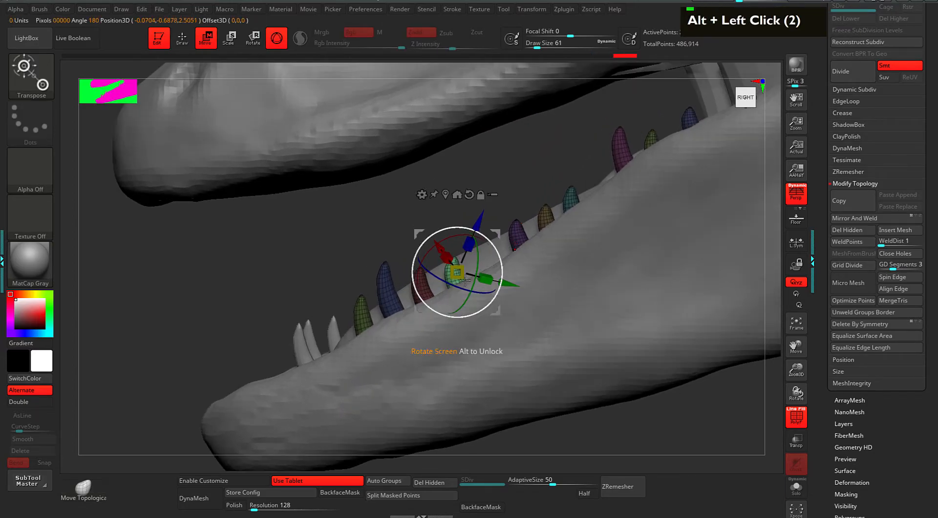
left_click(500, 231, "ctrl+shift")
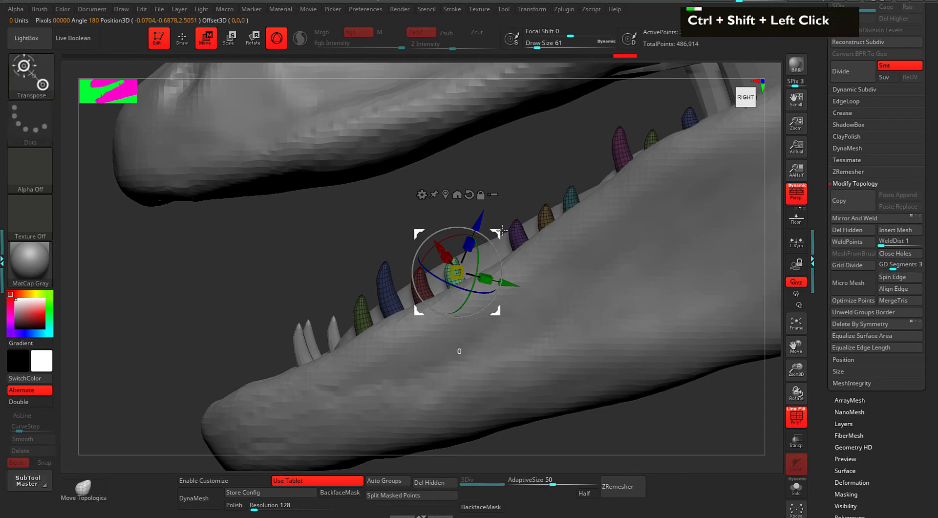
left_click_drag(509, 283, 503, 280, "shift")
left_click_drag(511, 180, 468, 163)
key("q")
key("q")
Invert the mask so the teeth are free and realign the pivot to the world axes.
left_click(513, 174, "ctrl")
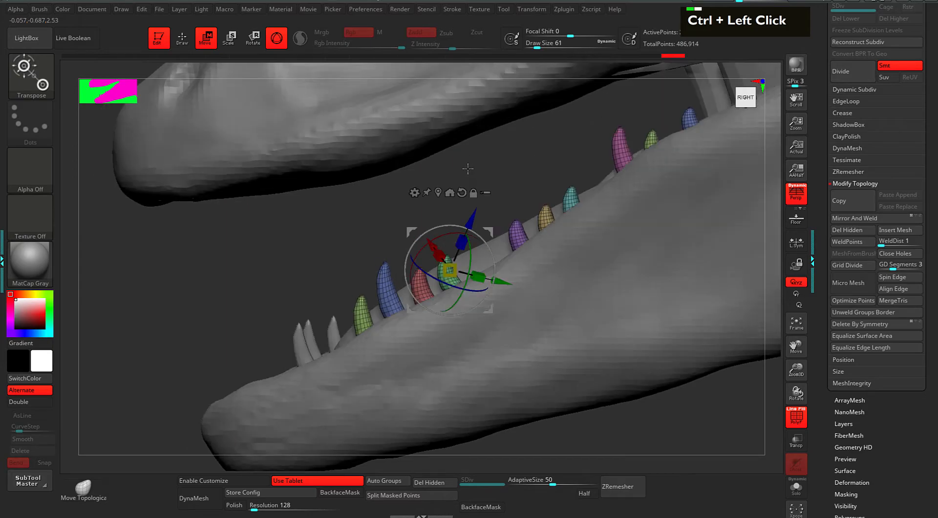
left_click(497, 164, "shift")
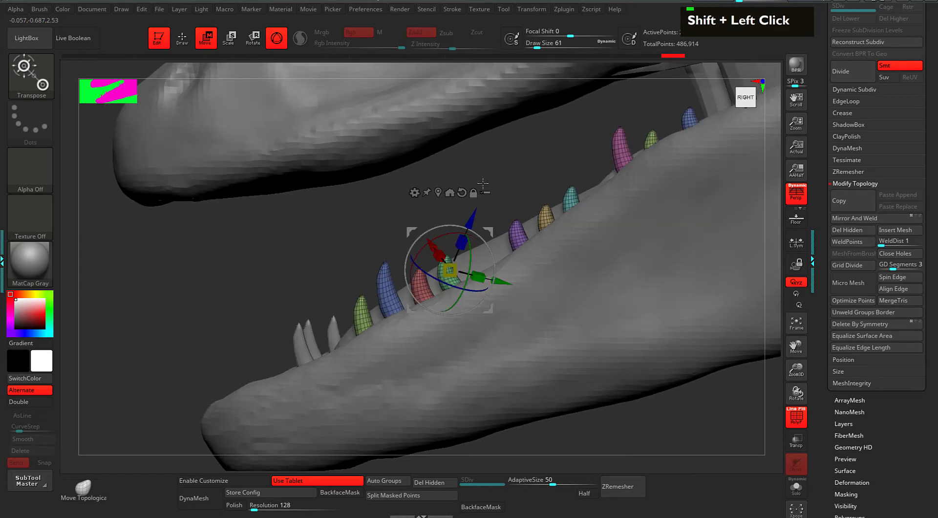
key("alt")
key("alt")
key("alt")
left_click(469, 193, "alt")
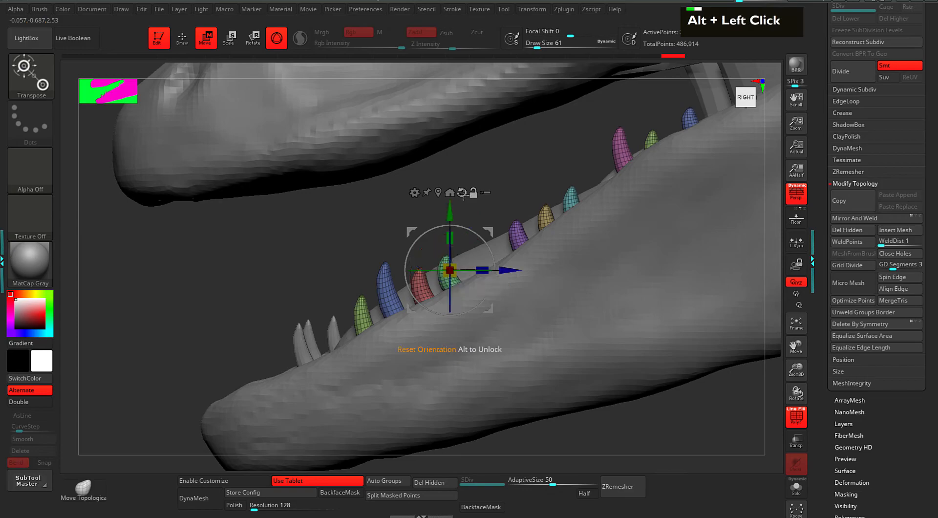
key("alt")
left_click_drag(529, 185, 502, 202, "alt")
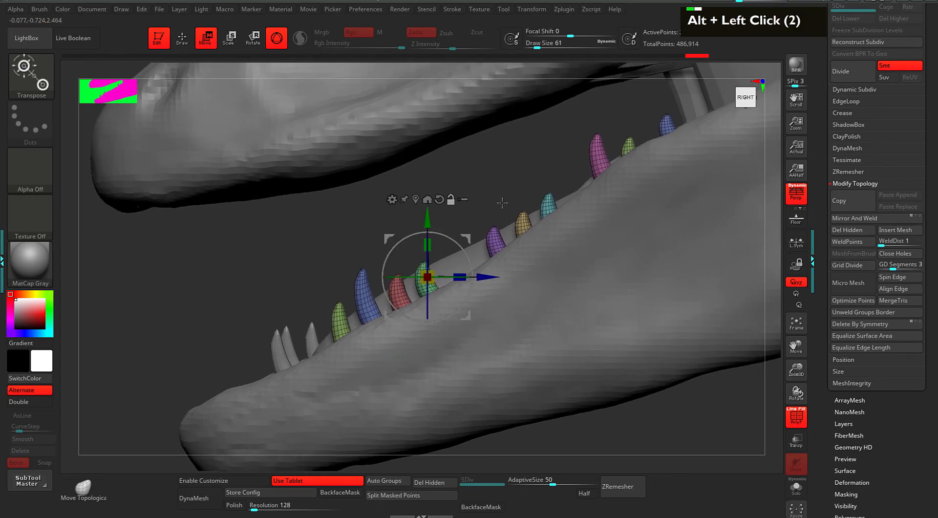
Duplicate the teeth with the gizmo and offset the copy slightly right and down.
left_click(469, 238, "ctrl+shift")
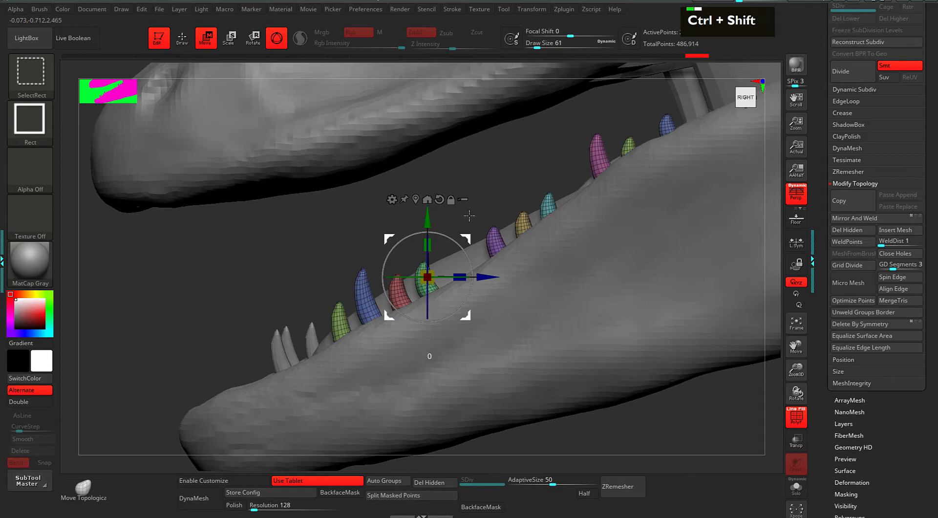
mouse_move(468, 238)
left_mouse_down("ctrl+shift")
mouse_move(481, 239)
mouse_move(495, 217)
left_mouse_up("ctrl+shift")
left_click_drag(514, 165, 706, 303)
left_click_drag(744, 238, 733, 268)
left_click_drag(514, 180, 462, 211)
left_click_drag(280, 253, 396, 252)
left_click_drag(495, 221, 495, 220)
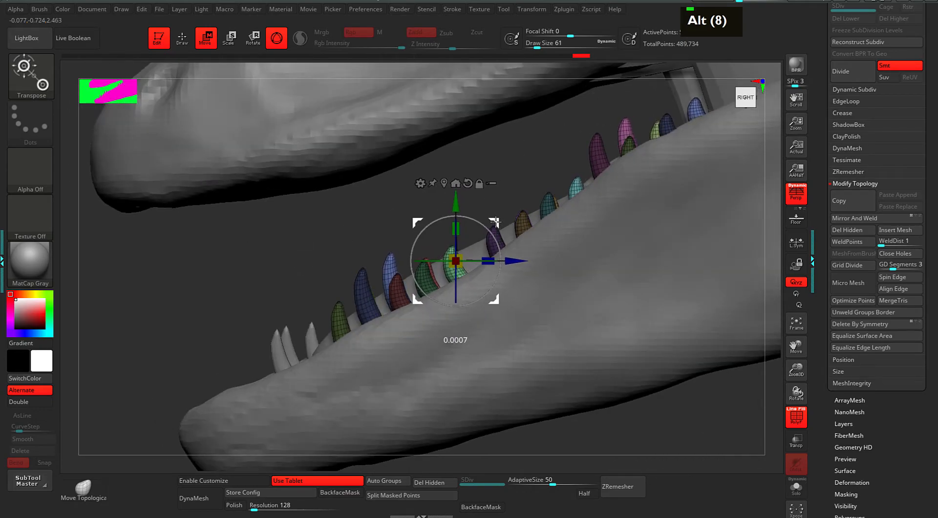
left_click_drag(484, 167, 520, 166)
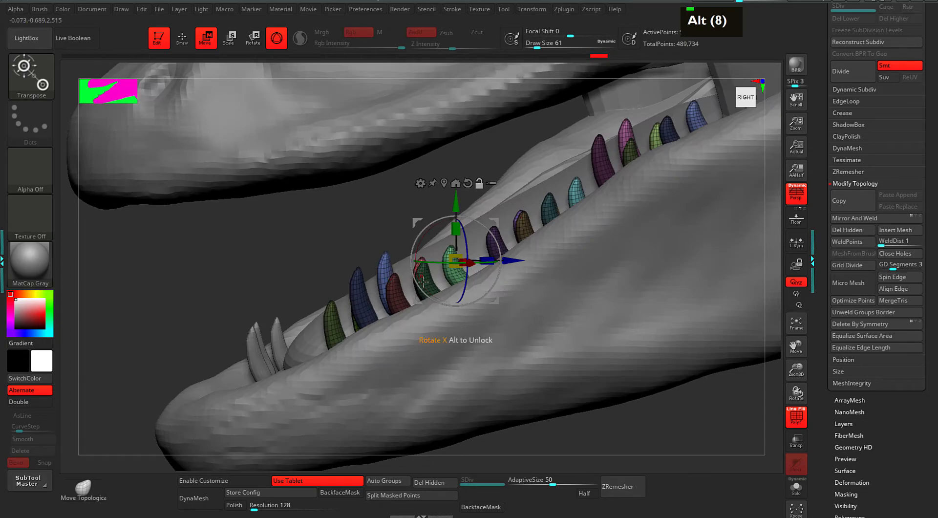
key("q")
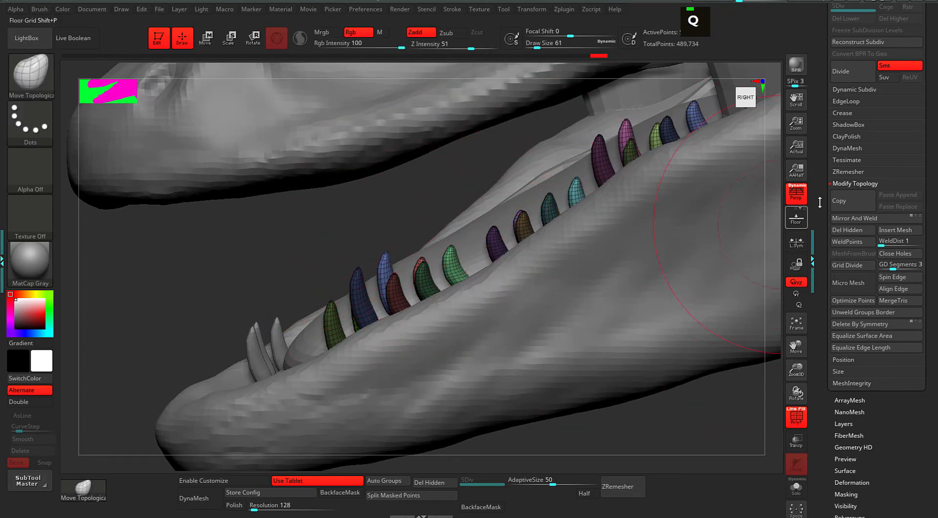
Run Polygroups > Auto Groups so each tooth gets its own colour.
left_click_drag(825, 378, 856, 211)
mouse_move(832, 253)
left_mouse_down()
mouse_move(841, 247)
mouse_move(846, 259)
mouse_move(827, 360)
mouse_move(831, 459)
left_mouse_up()
left_click(846, 252)
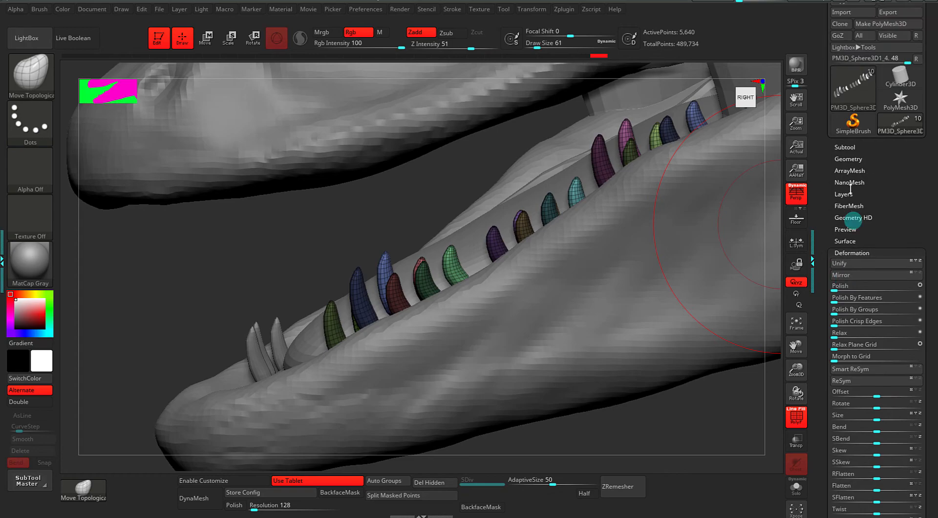
left_click(845, 252)
left_click(846, 290)
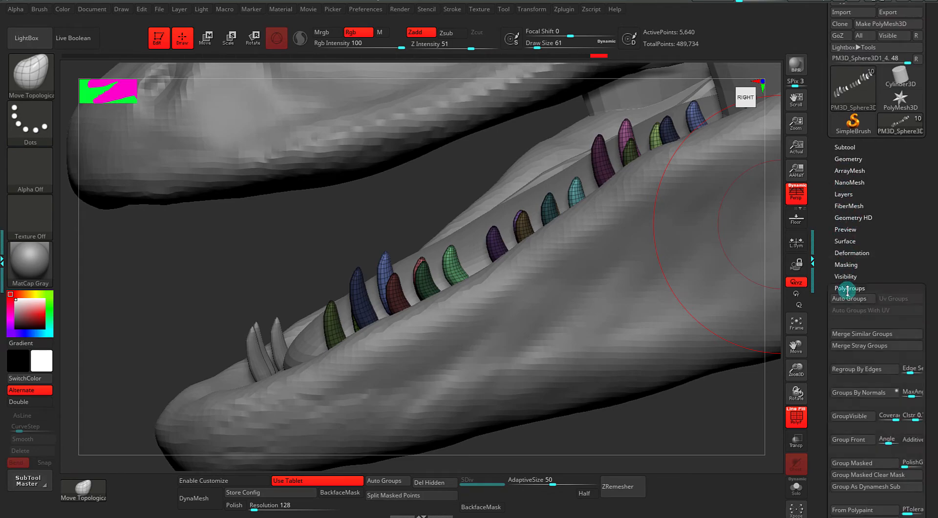
left_click(849, 298)
mouse_move(401, 203)
left_mouse_down()
mouse_move(439, 211)
mouse_move(428, 207)
mouse_move(437, 195)
mouse_move(544, 210)
mouse_move(584, 266)
left_mouse_up()
Reduce the brush size to 14 and isolate the teeth with Solo.
key("space")
key("s")
mouse_move(570, 221)
left_mouse_down("ctrl")
mouse_move(589, 285)
mouse_move(584, 259)
mouse_move(573, 293)
mouse_move(520, 334)
left_mouse_up("ctrl")
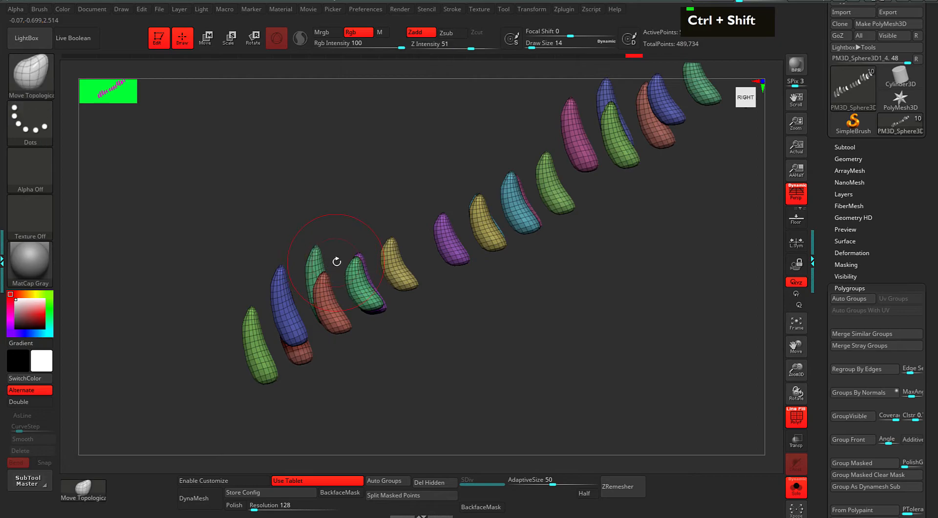
Place a world-aligned, unlocked move pivot on the green tooth, then turn Solo off.
key("w")
left_click(313, 255, "ctrl+shift")
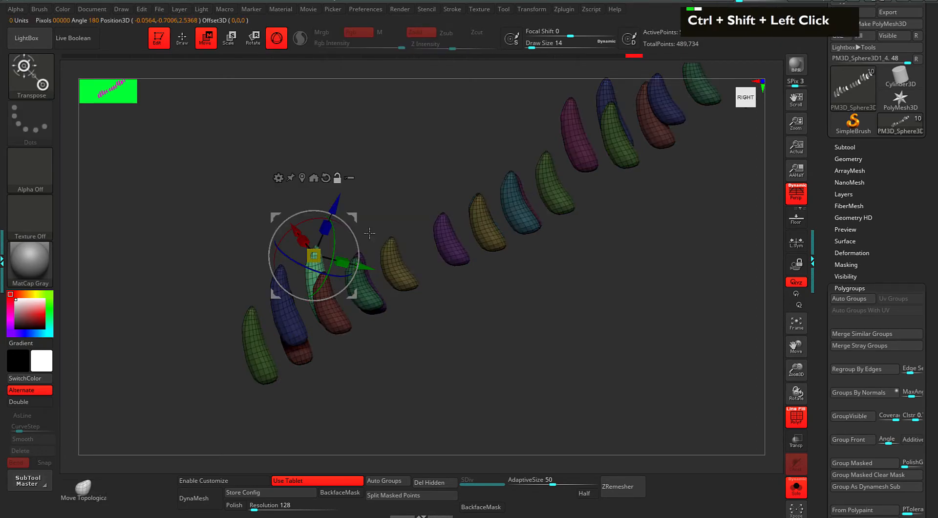
left_click(334, 201, "alt")
mouse_move(352, 217)
left_mouse_down("alt")
mouse_move(404, 190)
mouse_move(468, 188)
mouse_move(344, 224)
left_mouse_up("alt")
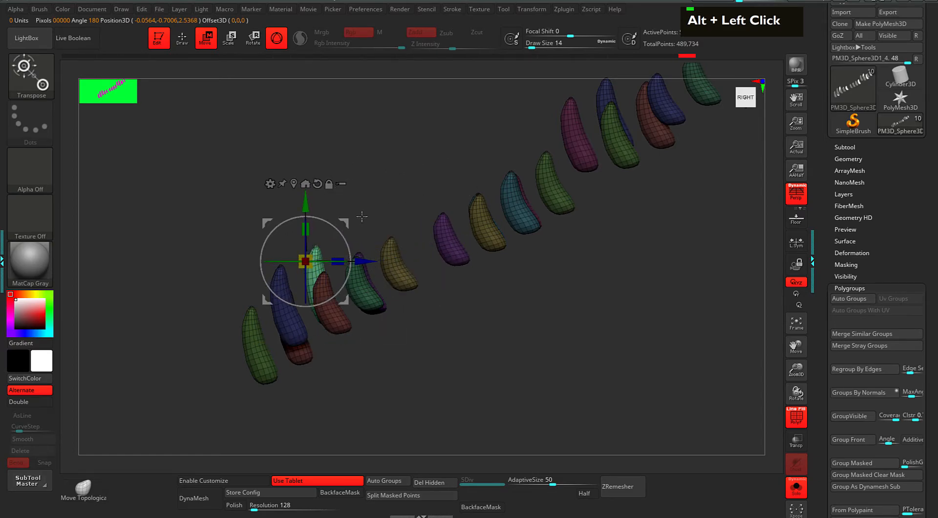
left_click(329, 185)
mouse_move(350, 231)
left_mouse_down()
mouse_move(416, 195)
mouse_move(356, 238)
mouse_move(375, 207)
mouse_move(362, 238)
left_mouse_up()
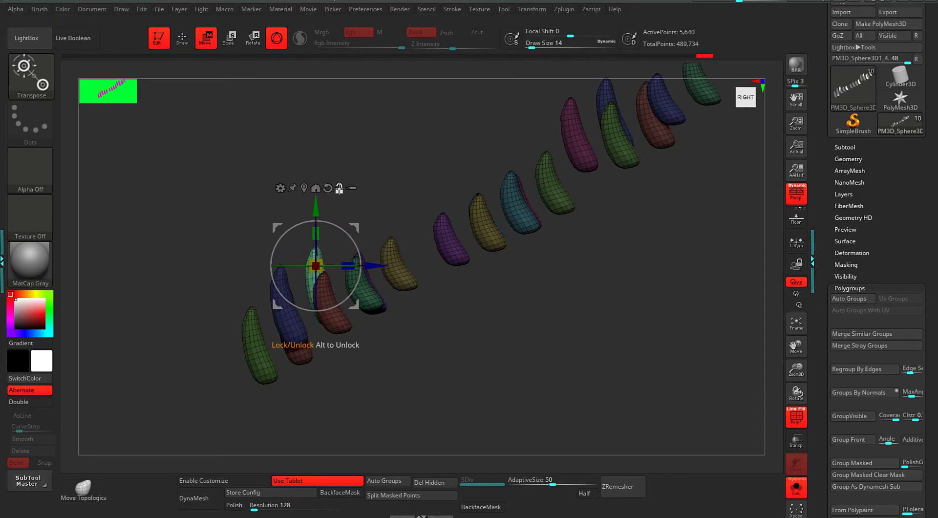
left_click_drag(356, 226, 452, 184)
key("s")
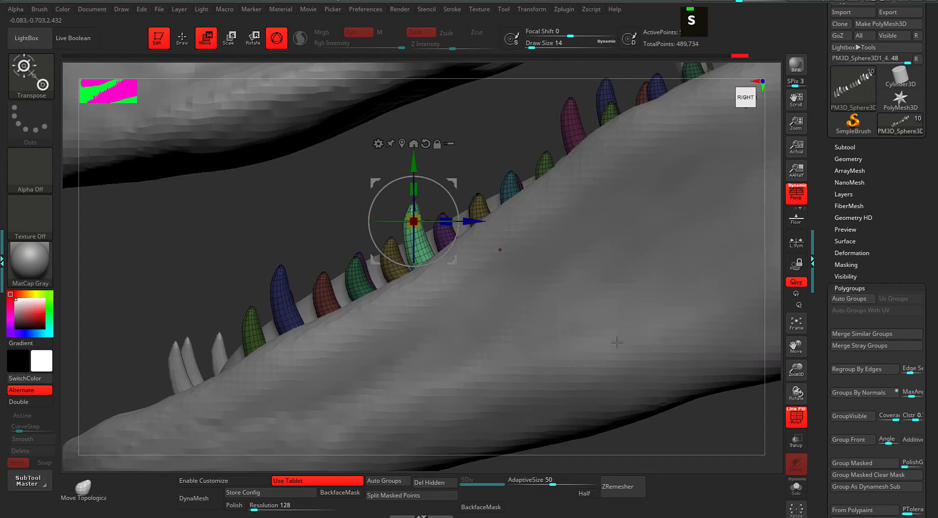
Make the jaws and teeth semi-transparent and nudge the light-green tooth slightly.
left_click(796, 443)
left_click_drag(454, 182, 458, 183)
left_click_drag(478, 135, 402, 151, "alt")
key("q")
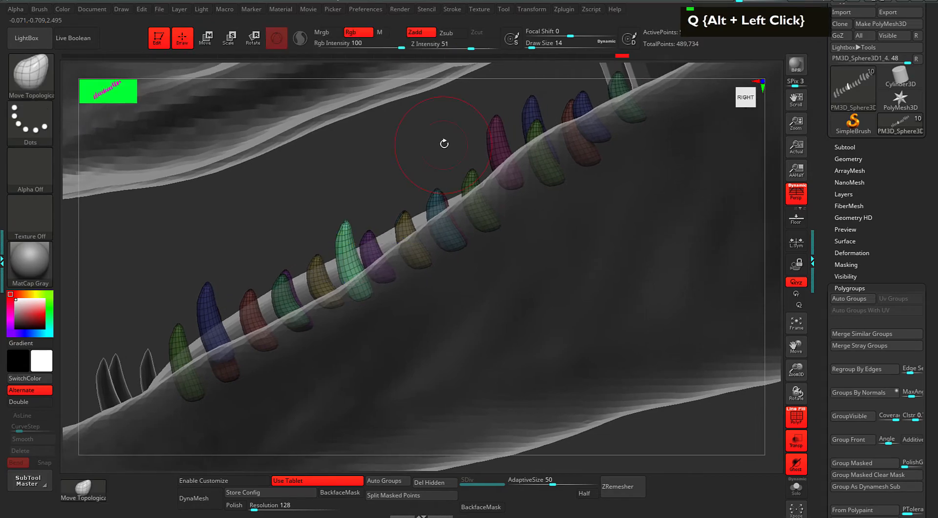
Move the magenta tooth down, undoing an accidental isolate first.
left_click(495, 143, "ctrl+shift")
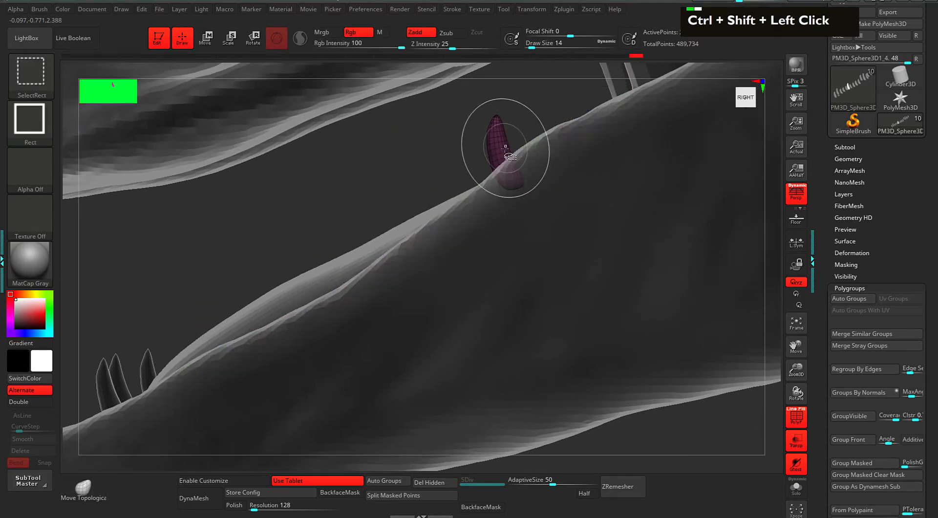
key("ctrl+z")
key("w")
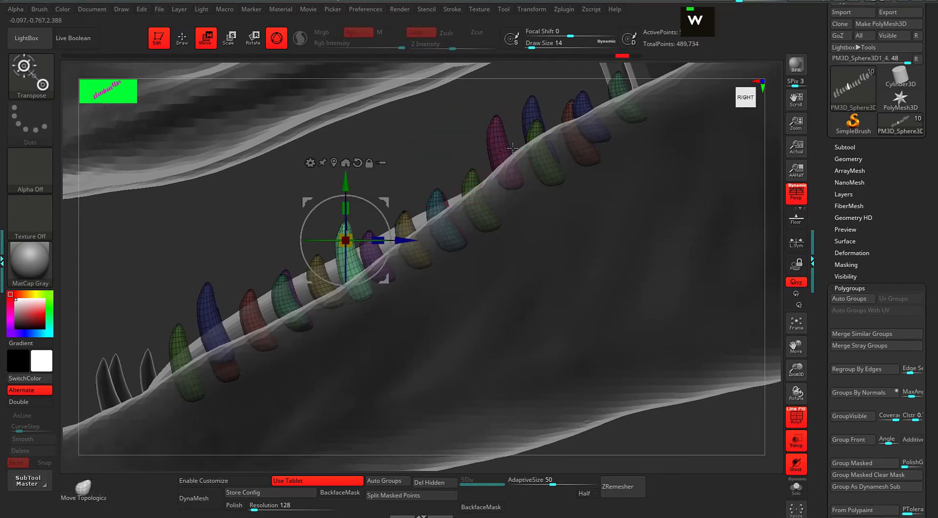
left_click(502, 149, "ctrl+shift")
left_click_drag(381, 187, 365, 244, "alt")
left_click(492, 120, "alt")
left_click_drag(519, 160, 522, 174)
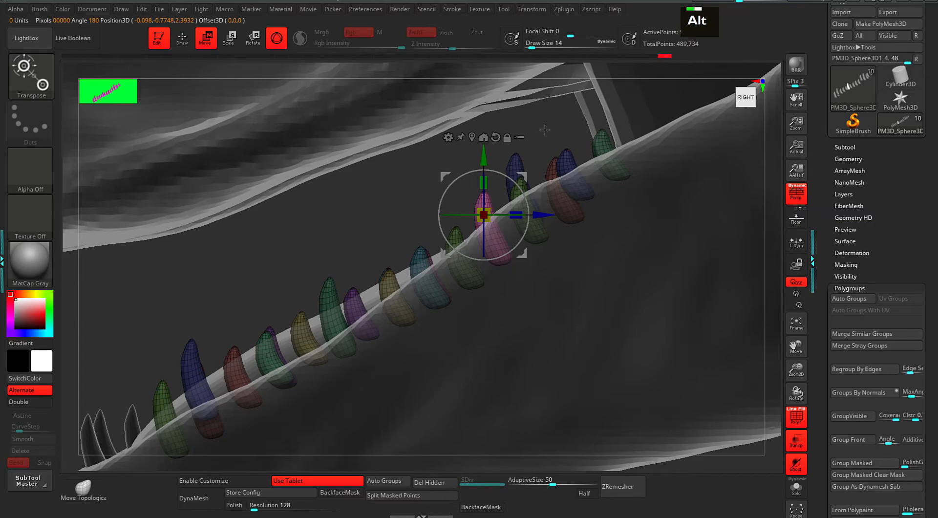
Move the blue tooth down and to the left.
left_click_drag(461, 168, 427, 174, "alt")
left_click_drag(323, 215, 429, 156, "alt")
left_click_drag(347, 199, 308, 286)
left_click_drag(261, 219, 314, 207)
left_click(350, 247, "ctrl+shift")
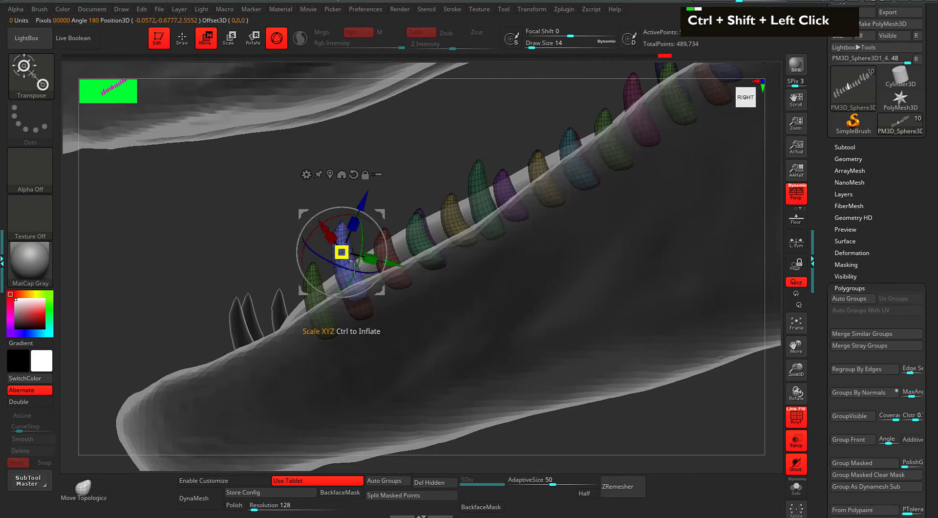
left_click(353, 174, "alt")
left_click_drag(380, 213, 309, 268)
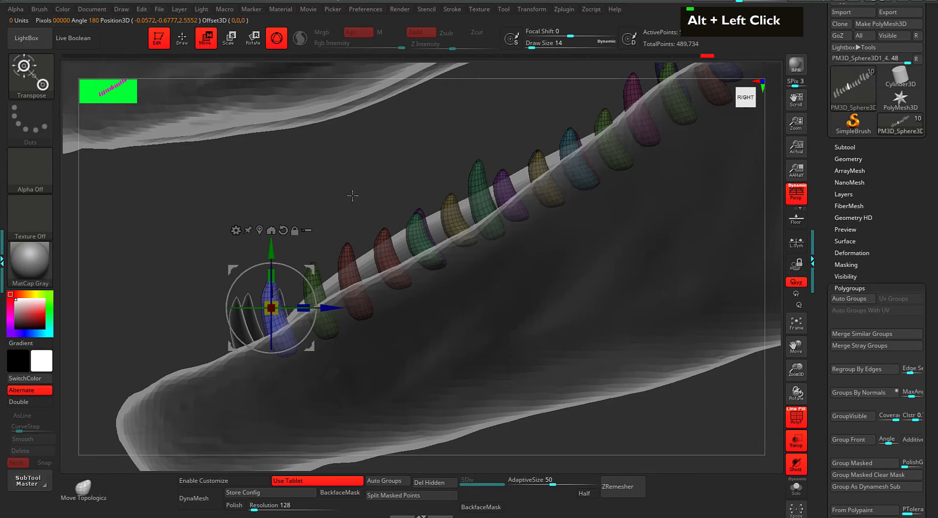
Move the green tooth down onto the lower jaw.
left_click(421, 214, "ctrl+shift")
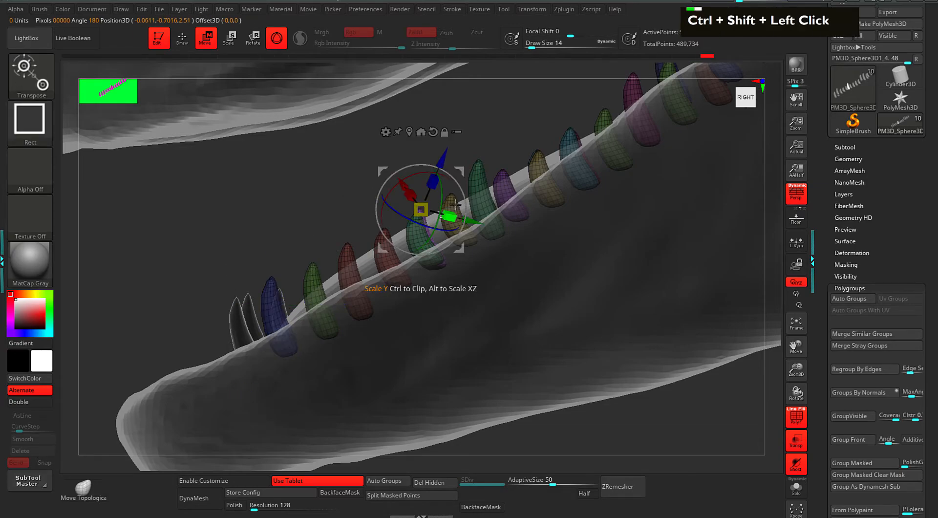
left_click(441, 160, "alt")
left_click_drag(458, 158, 274, 256)
left_click_drag(346, 172, 236, 222, "alt")
left_click_drag(388, 150, 402, 163)
Copy the yellow tooth to the tip of the jaw.
left_click(428, 207, "ctrl+shift")
left_click_drag(309, 183, 282, 176)
left_click(435, 128, "alt")
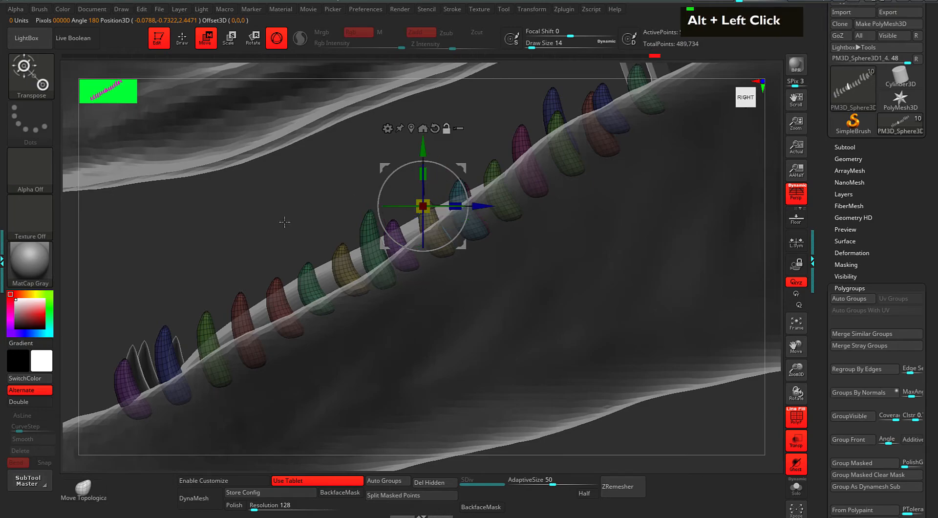
left_click_drag(287, 218, 421, 162, "alt")
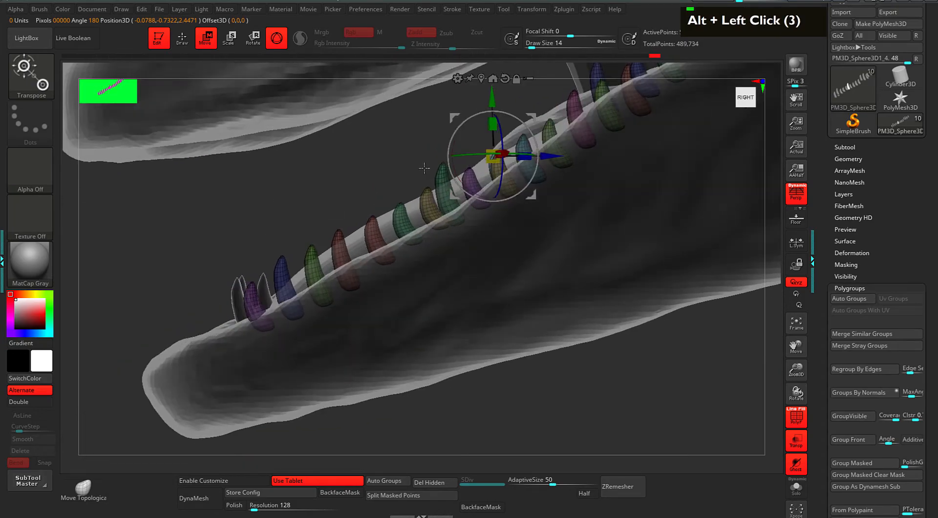
left_click_drag(532, 118, 258, 260, "ctrl")
left_click_drag(336, 194, 449, 197)
left_click_drag(451, 66, 464, 249, "alt")
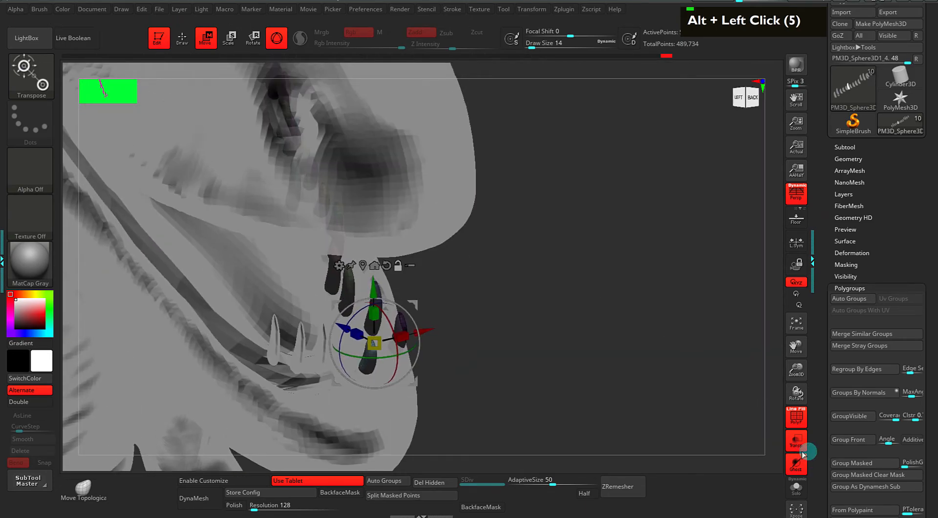
Make the head opaque again and undo an accidental sculpt stroke near the teeth.
left_click(797, 470)
left_click_drag(489, 374, 567, 282, "alt")
left_click_drag(567, 282, 570, 294)
left_click_drag(643, 249, 664, 337, "alt")
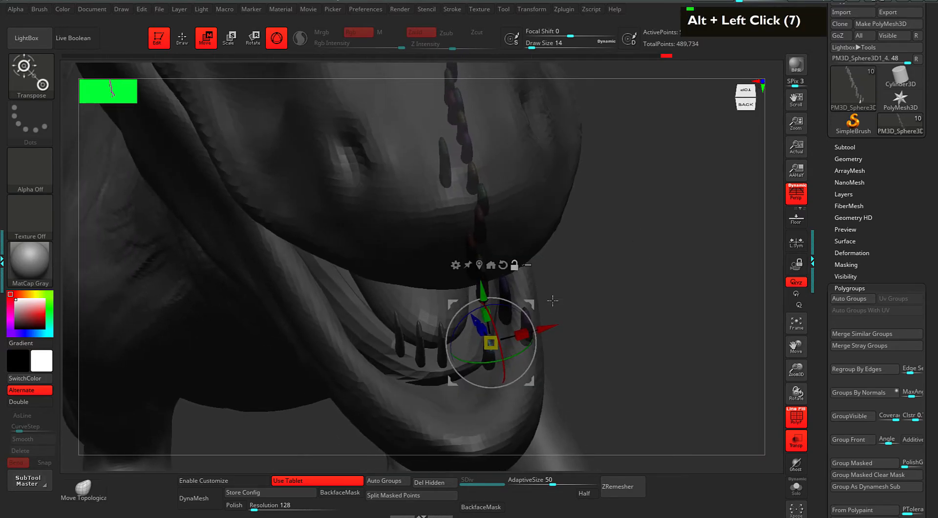
key("q")
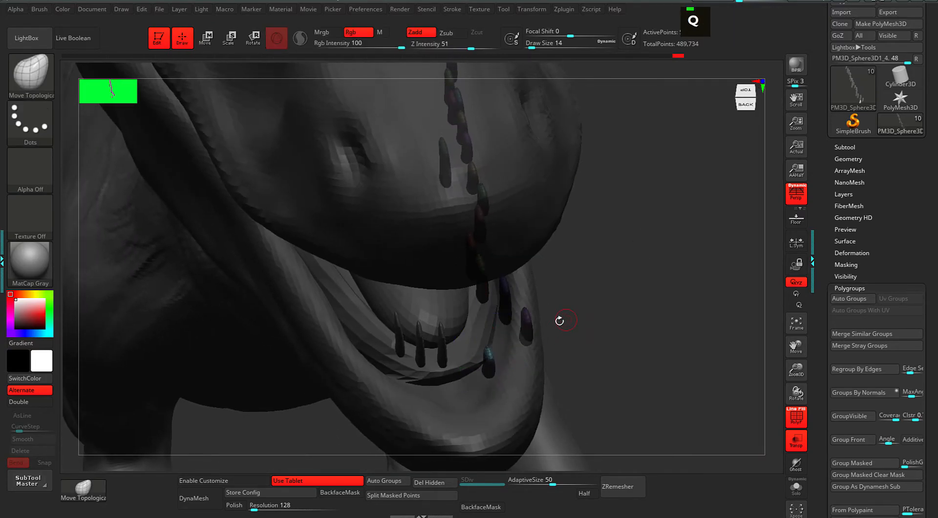
left_click(527, 322, "ctrl+shift")
key("ctrl+z")
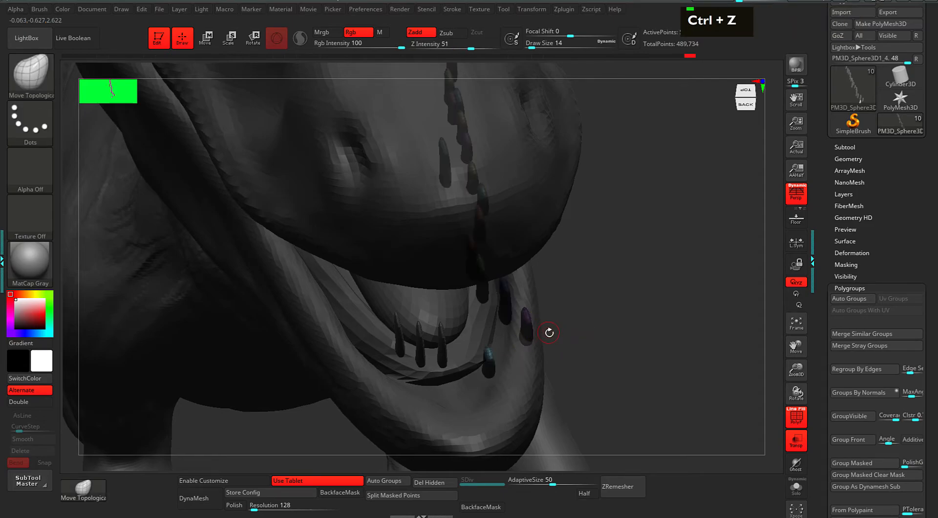
key("w")
Pick among the lower teeth and move one down and to the left.
left_click(527, 324, "ctrl+shift")
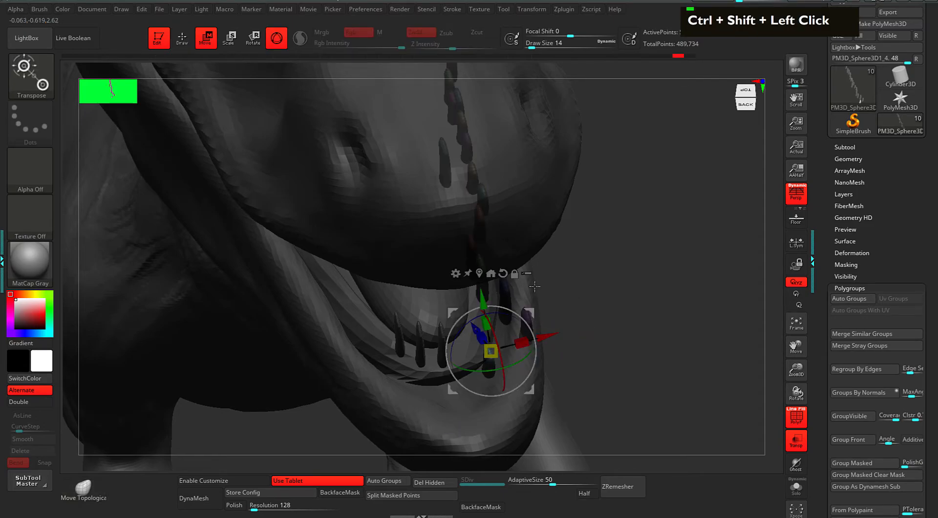
left_click(508, 293, "ctrl+shift")
left_click(532, 337, "ctrl+shift")
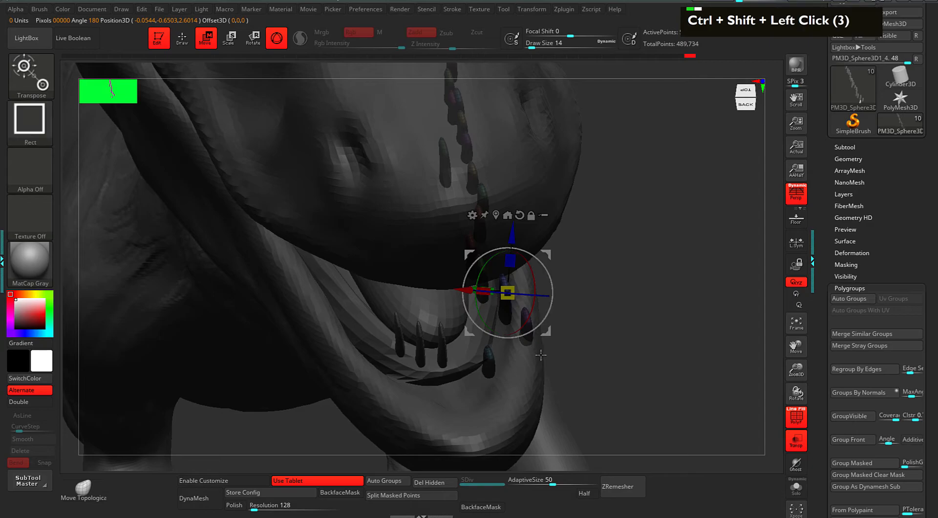
left_click_drag(605, 316, 506, 293, "alt")
left_click(437, 267, "ctrl+shift")
left_click_drag(182, 346, 312, 340)
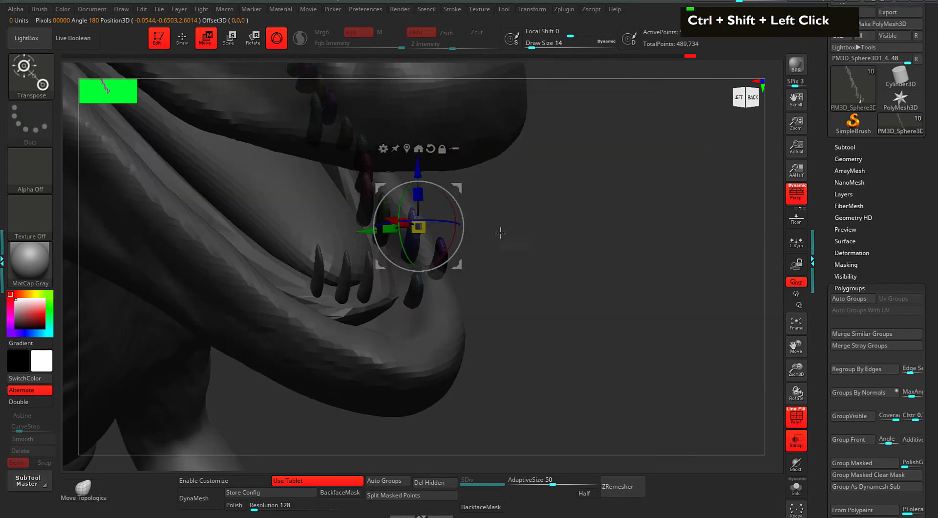
left_click_drag(460, 189, 610, 152, "alt")
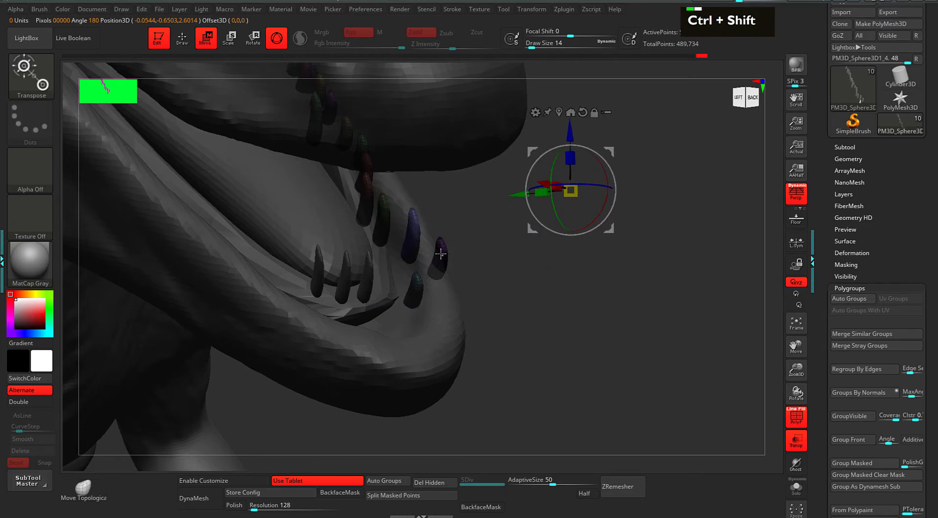
left_click(441, 256, "ctrl+shift")
left_click_drag(531, 234, 532, 269)
left_click_drag(488, 215, 464, 227)
Shift the next lower tooth after the green one slightly to the left.
left_click_drag(522, 189, 584, 321, "alt")
left_click_drag(588, 288, 602, 275)
left_click(443, 344, "ctrl+shift")
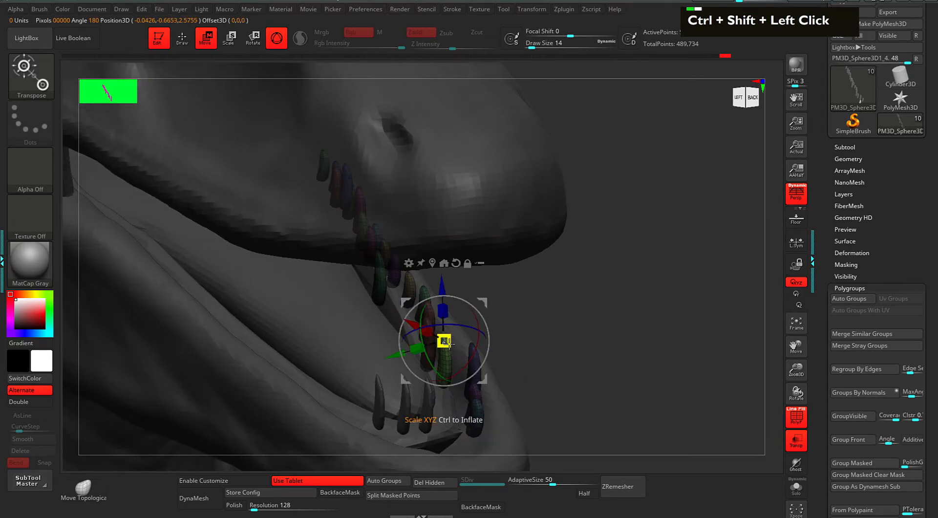
left_click_drag(569, 315, 580, 319)
left_click(473, 366, "ctrl+shift")
left_click_drag(515, 342, 512, 298)
Move the selected lower teeth up and to the right.
left_click(424, 331, "ctrl+shift")
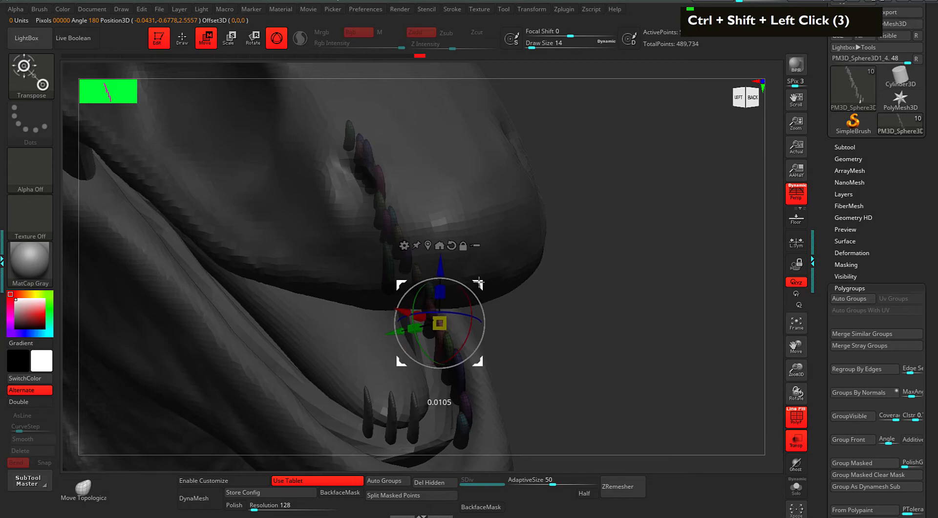
left_click_drag(552, 320, 568, 225, "alt")
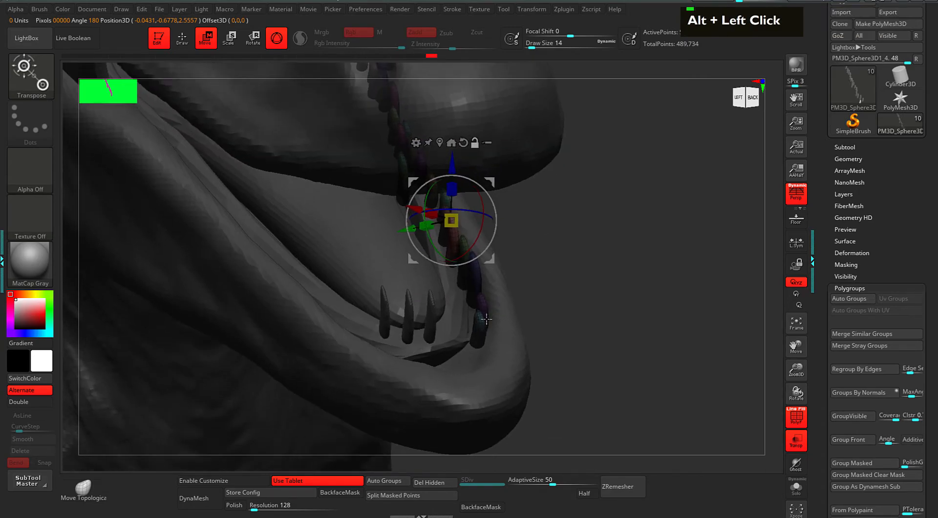
left_click(471, 285, "ctrl+shift")
left_click_drag(578, 274, 529, 220)
left_click(449, 218, "ctrl+shift")
left_click(448, 138, "alt")
left_click_drag(484, 180, 509, 171)
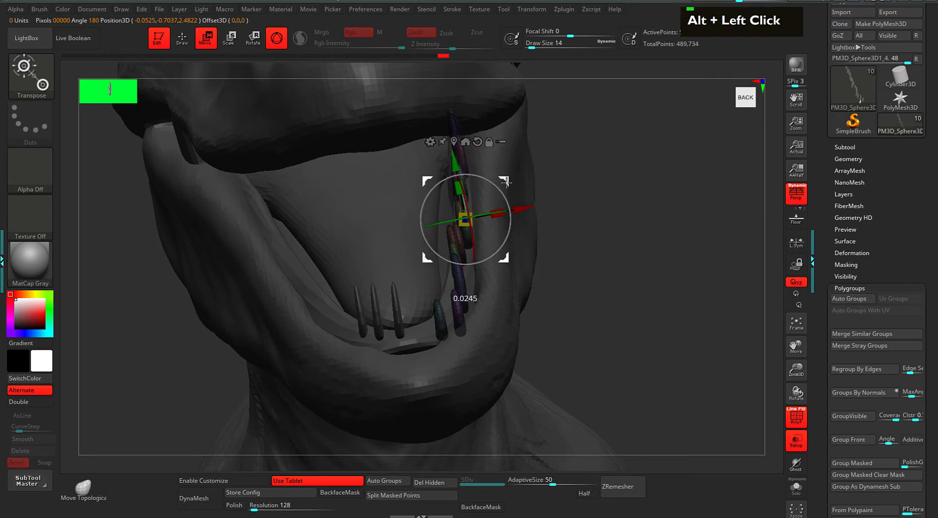
Nudge a tooth slightly and undo an accidental isolate of the yellow tooth.
left_click_drag(568, 227, 479, 207)
left_click_drag(503, 168, 504, 167)
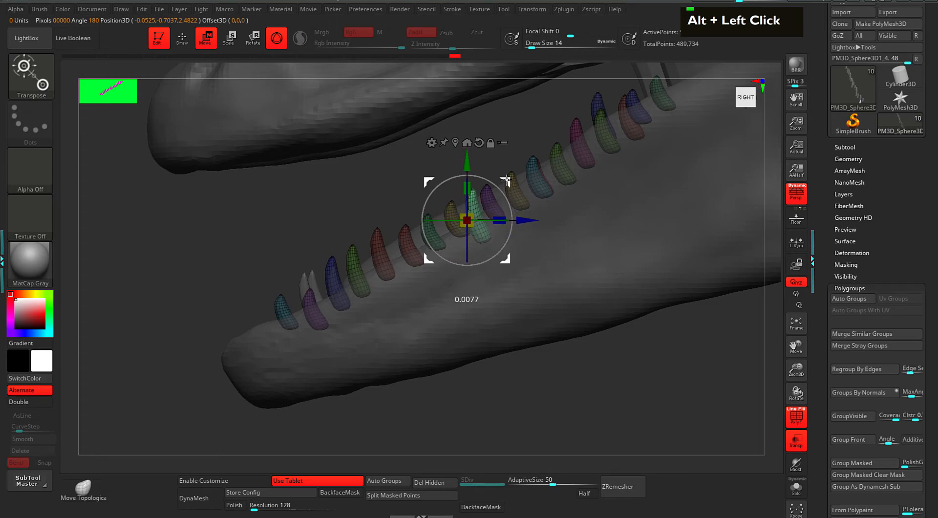
key("q")
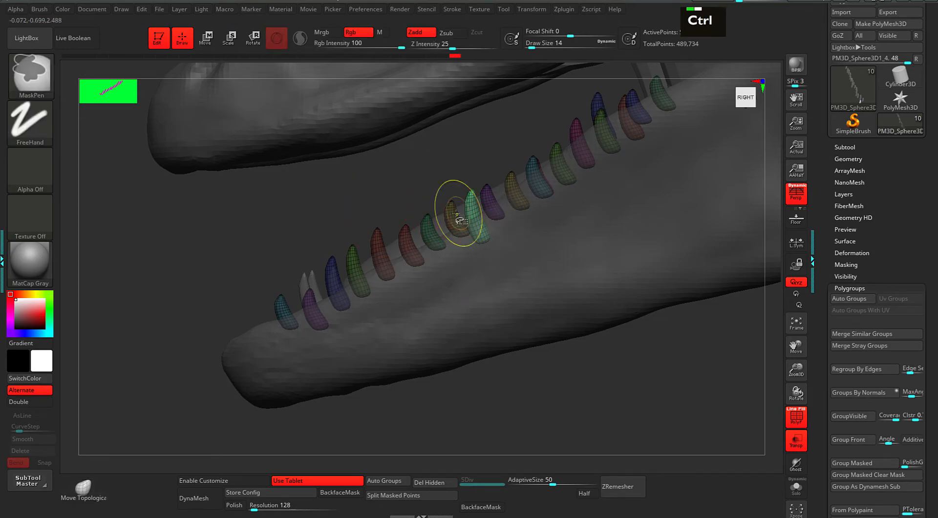
left_click(449, 211, "ctrl+shift")
key("ctrl+z")
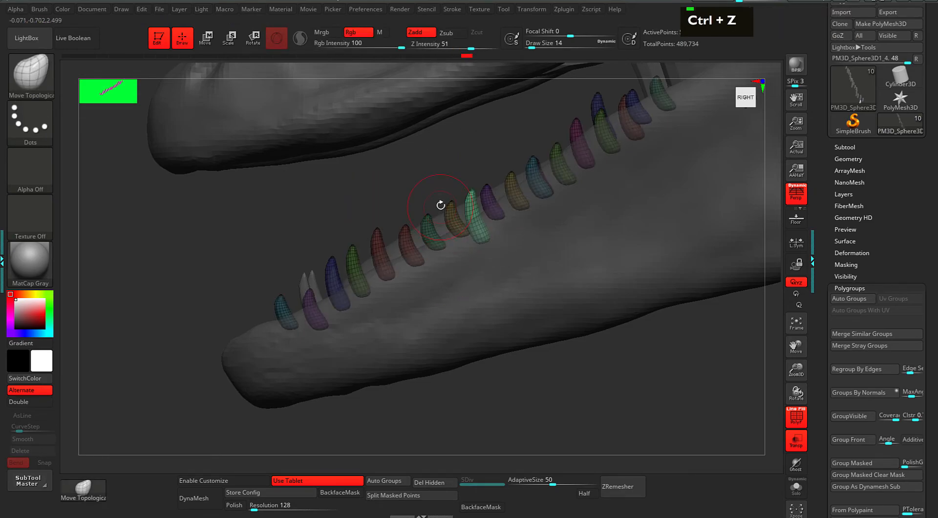
key("w")
Place the Move gizmo on a front tooth, aligned to the axes.
left_click(438, 224, "ctrl+shift")
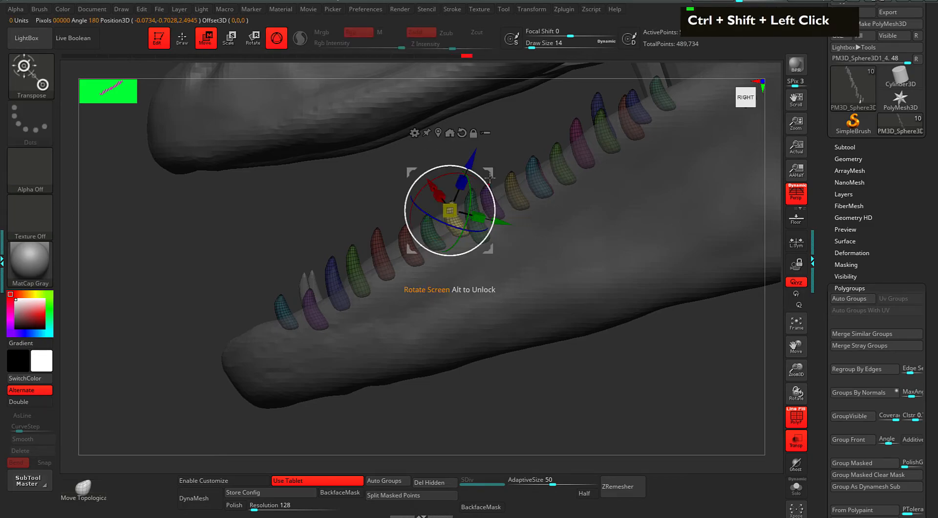
left_click(462, 133, "alt")
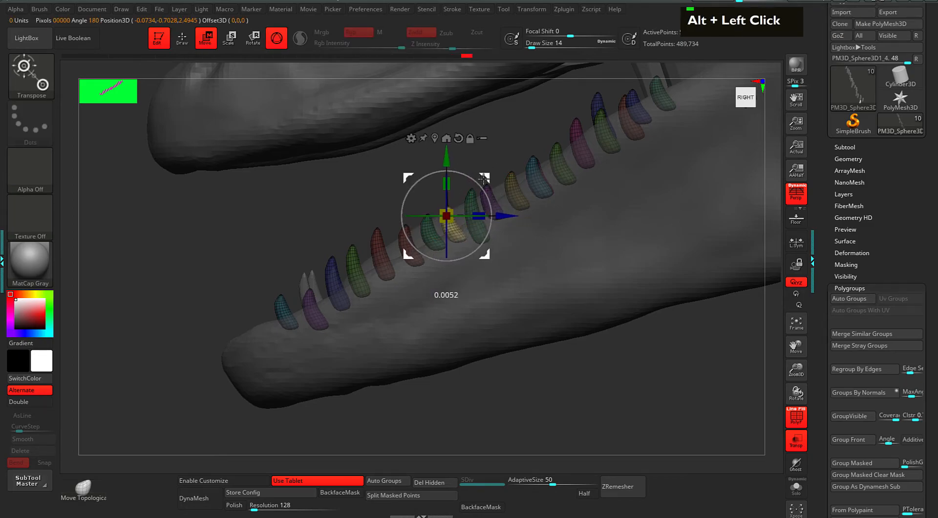
left_click_drag(476, 138, 557, 143, "alt")
left_click_drag(529, 197, 589, 235, "alt")
left_click_drag(589, 235, 408, 229)
left_click(389, 235, "ctrl+shift")
left_click(401, 158, "alt")
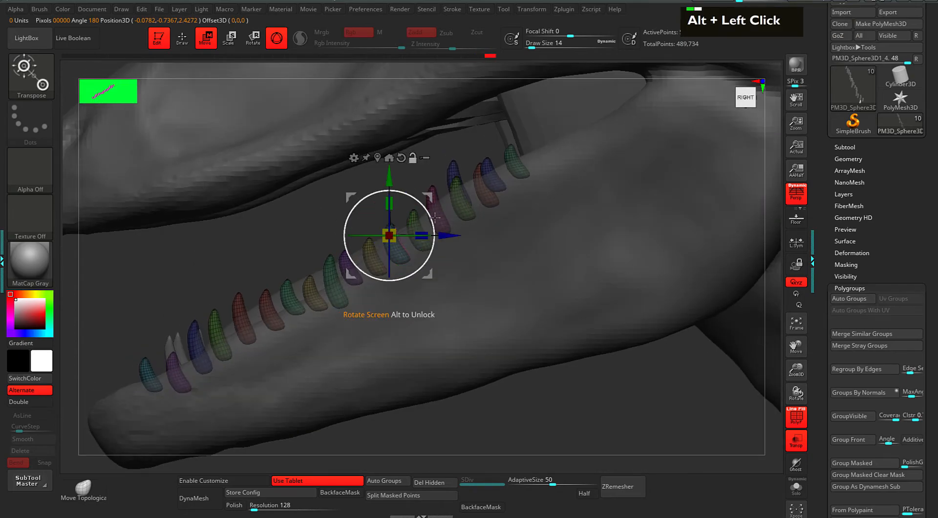
left_click_drag(428, 198, 442, 183, "alt")
Slide the front lower tooth to the right along the jaw tip.
mouse_move(318, 232)
left_mouse_down()
mouse_move(429, 225)
mouse_move(326, 227)
left_mouse_up()
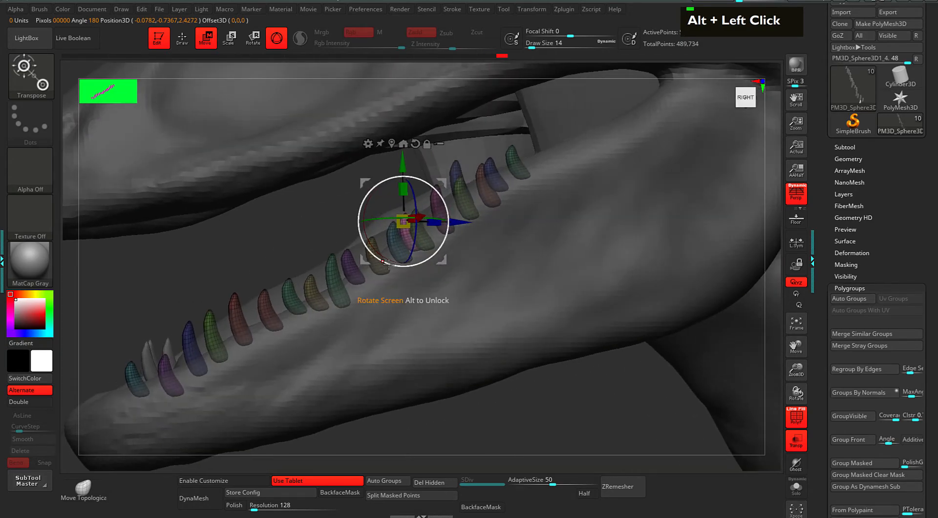
left_click_drag(440, 215, 307, 241, "alt")
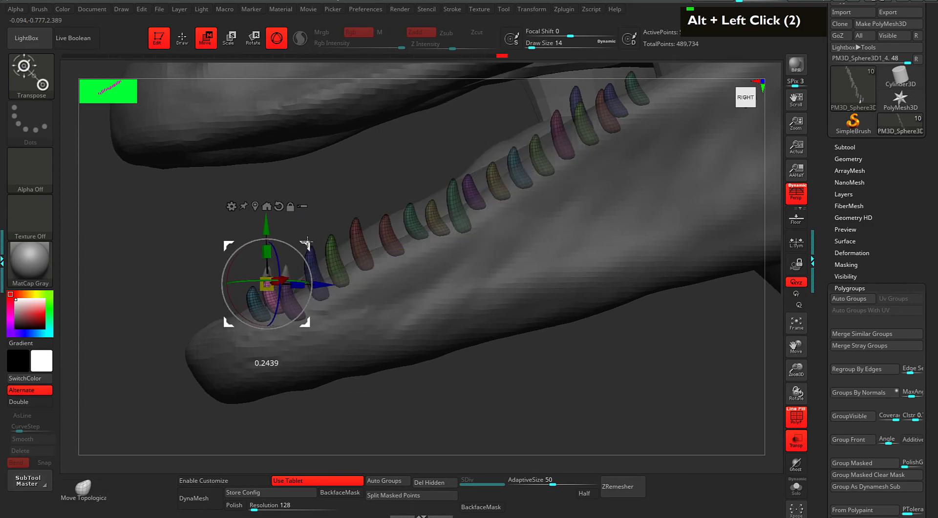
left_click_drag(146, 308, 201, 326)
left_click_drag(322, 285, 361, 284)
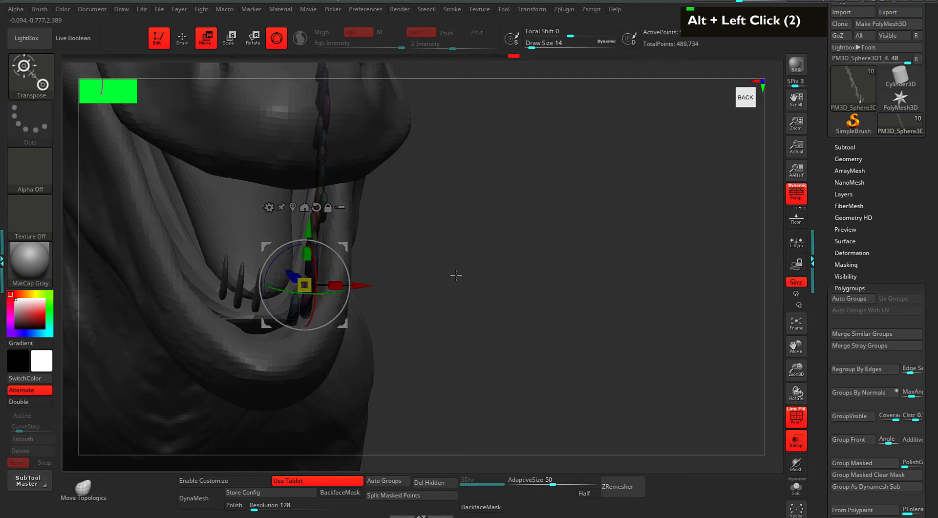
left_click_drag(471, 270, 443, 277)
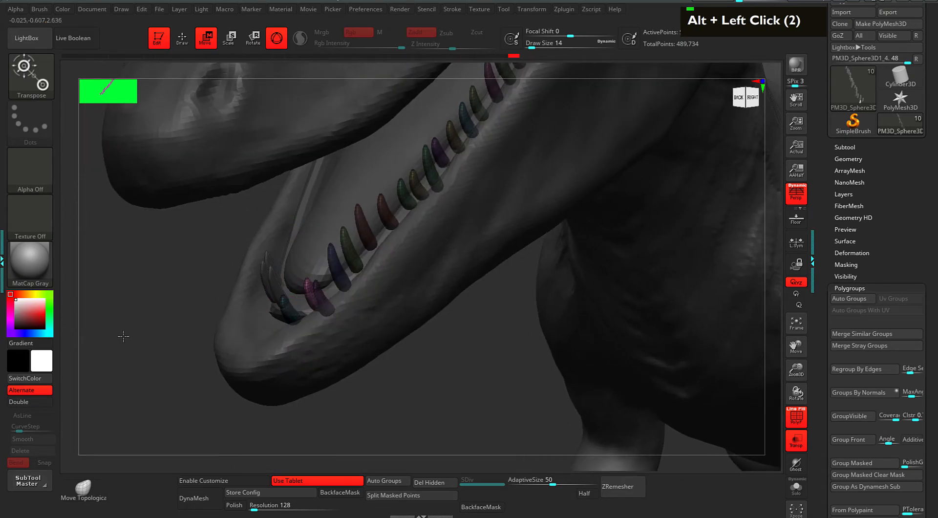
left_click_drag(130, 340, 116, 331)
mouse_move(343, 249)
left_mouse_down()
mouse_move(346, 240)
mouse_move(340, 247)
left_mouse_up()
Set the gizmo on a front tooth, then enlarge the brush to size 54.
key("q")
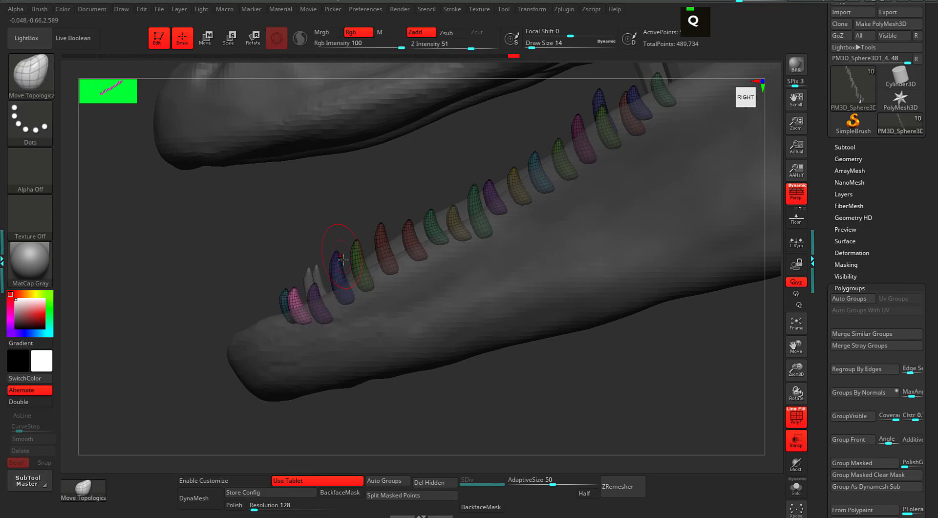
key("w")
left_click_drag(355, 188, 558, 226)
key("ctrl+shift")
left_click_drag(655, 202, 576, 188)
left_click(325, 321, "ctrl+shift")
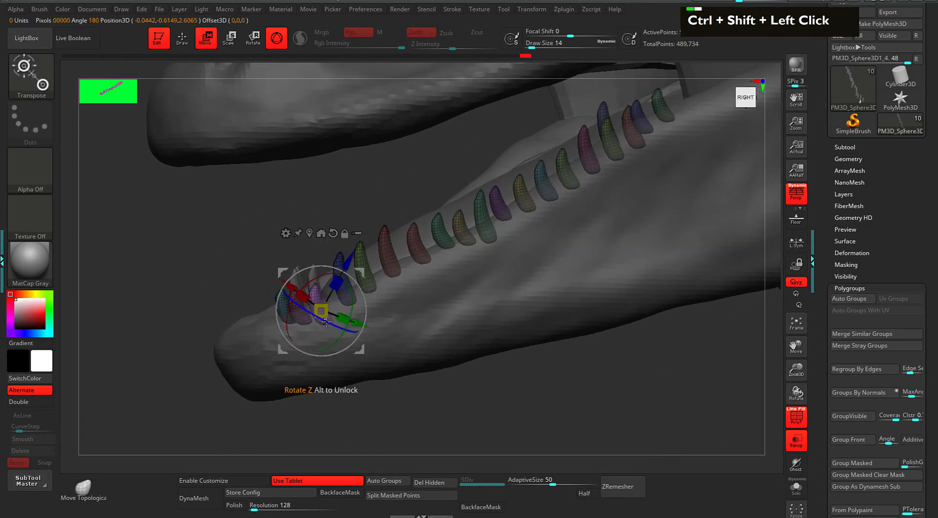
left_click(359, 270, "alt")
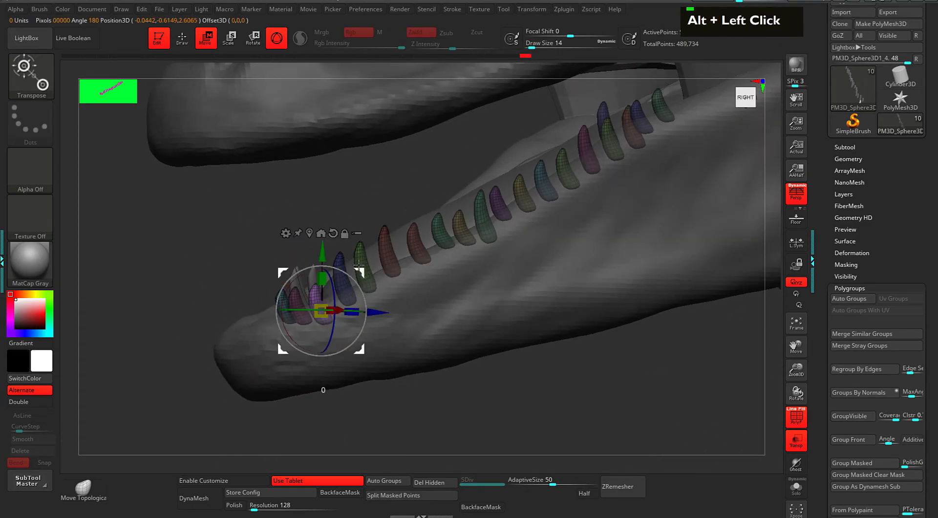
key("q")
left_click_drag(237, 247, 284, 237)
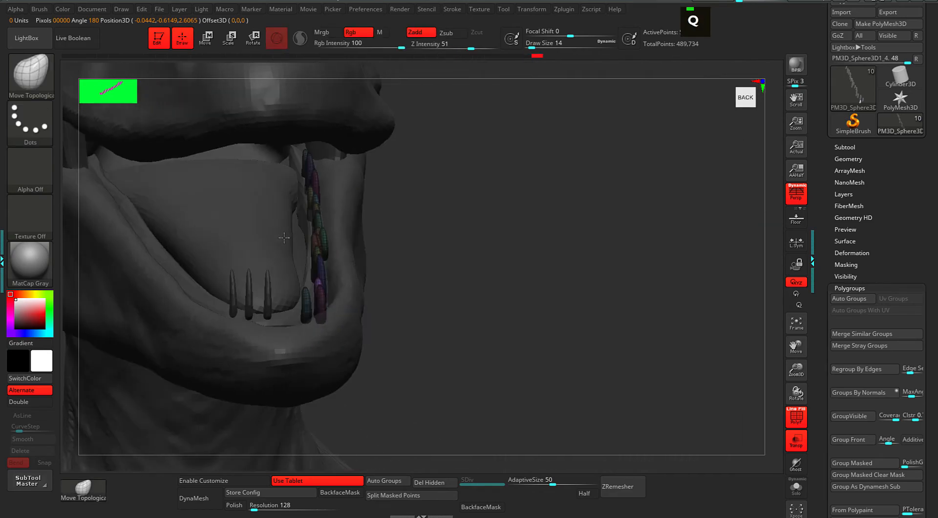
mouse_move(434, 231)
left_mouse_down()
mouse_move(508, 199)
mouse_move(532, 202)
mouse_move(464, 210)
left_mouse_up()
key("space")
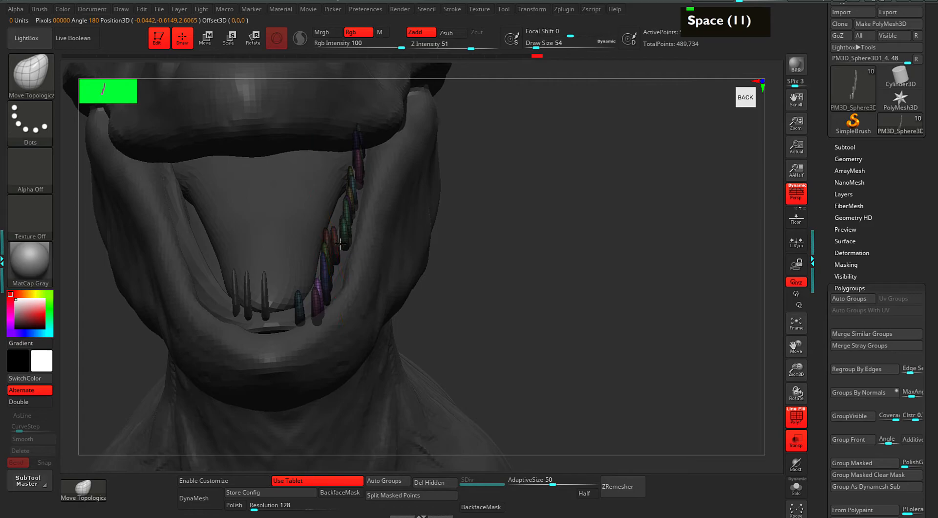
Nudge the lower teeth up-left and shift the green tooth into place.
left_click(534, 249, "ctrl")
mouse_move(534, 249)
left_mouse_down()
mouse_move(360, 237)
mouse_move(339, 267)
left_mouse_up()
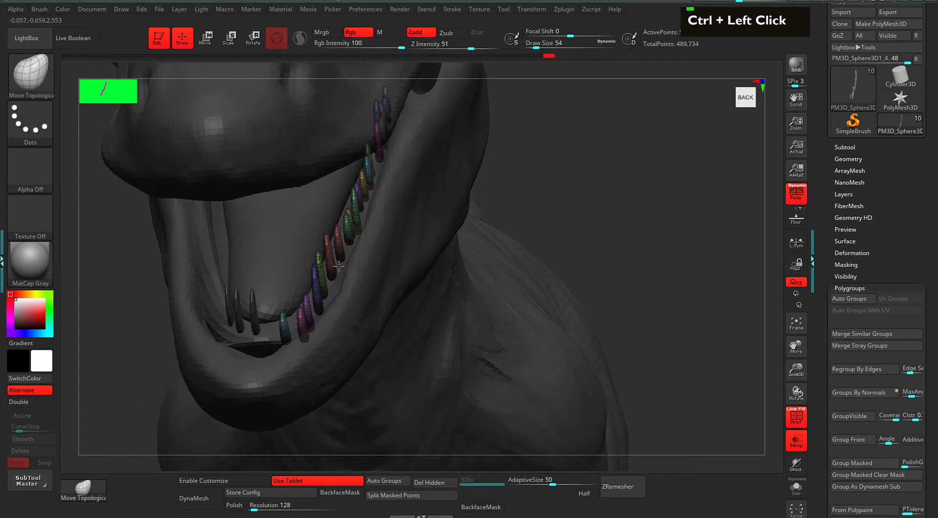
left_click_drag(320, 300, 283, 338)
left_click_drag(325, 291, 332, 285)
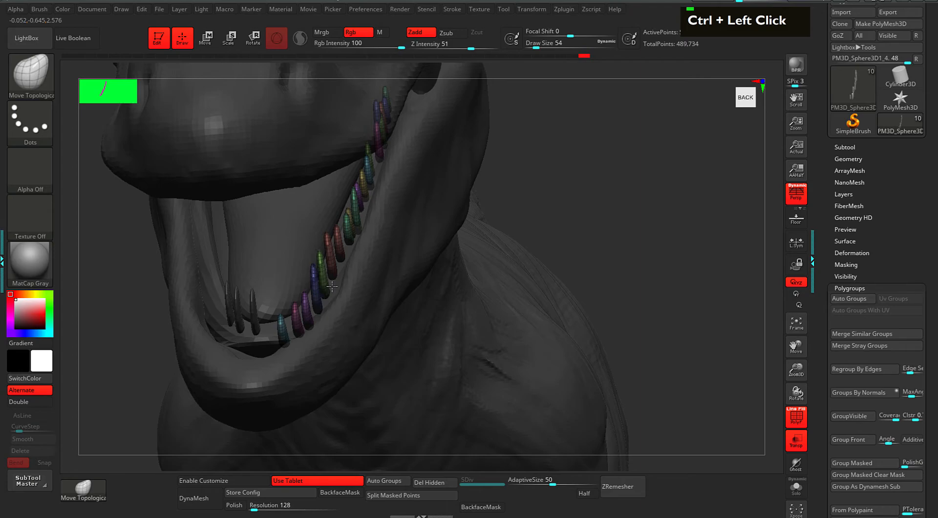
left_click_drag(596, 151, 642, 242)
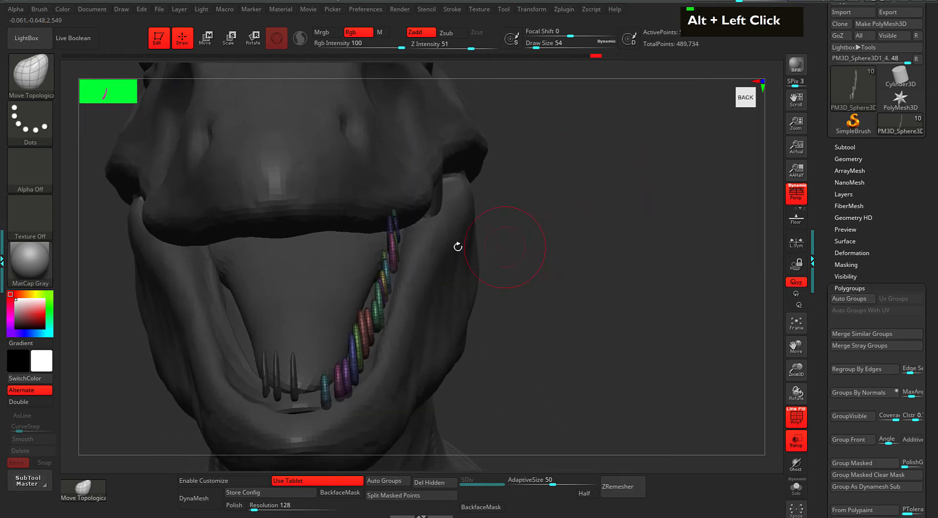
mouse_move(514, 249)
left_mouse_down()
mouse_move(442, 264)
mouse_move(423, 286)
mouse_move(590, 216)
left_mouse_up()
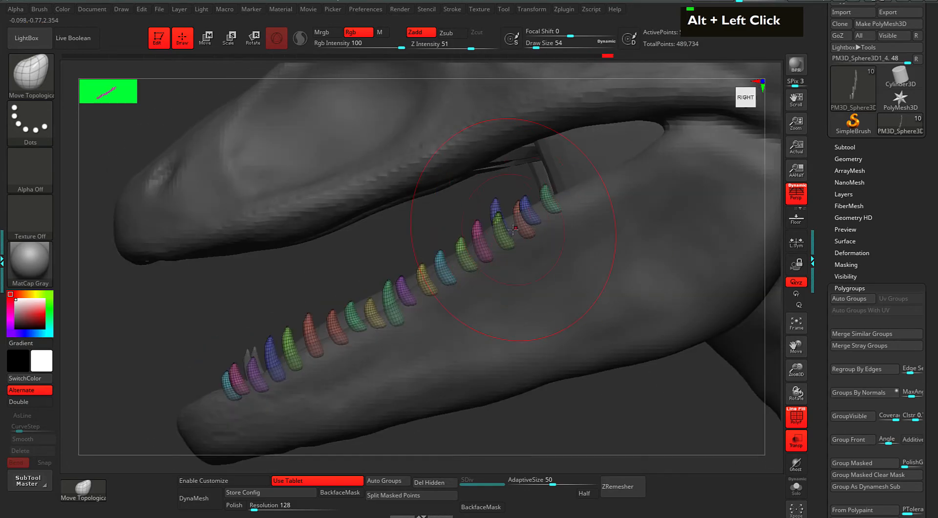
mouse_move(508, 222)
left_mouse_down()
mouse_move(491, 228)
mouse_move(514, 208)
mouse_move(558, 201)
mouse_move(520, 221)
mouse_move(513, 192)
mouse_move(556, 208)
left_mouse_up()
Move the pink and blue teeth slightly to even out their spacing.
double_click(489, 233)
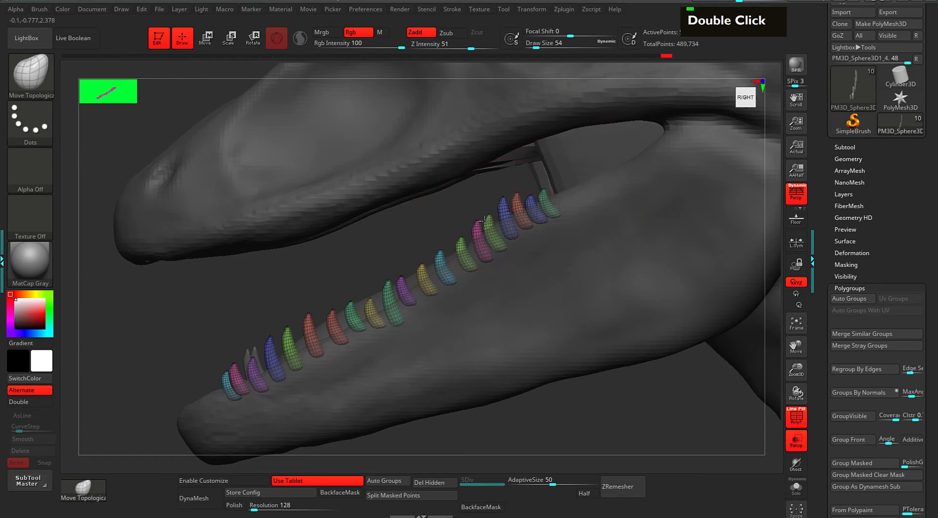
left_click_drag(477, 225, 438, 271)
left_click_drag(489, 230, 465, 247)
left_click_drag(346, 262, 339, 264)
left_click(338, 263, "alt")
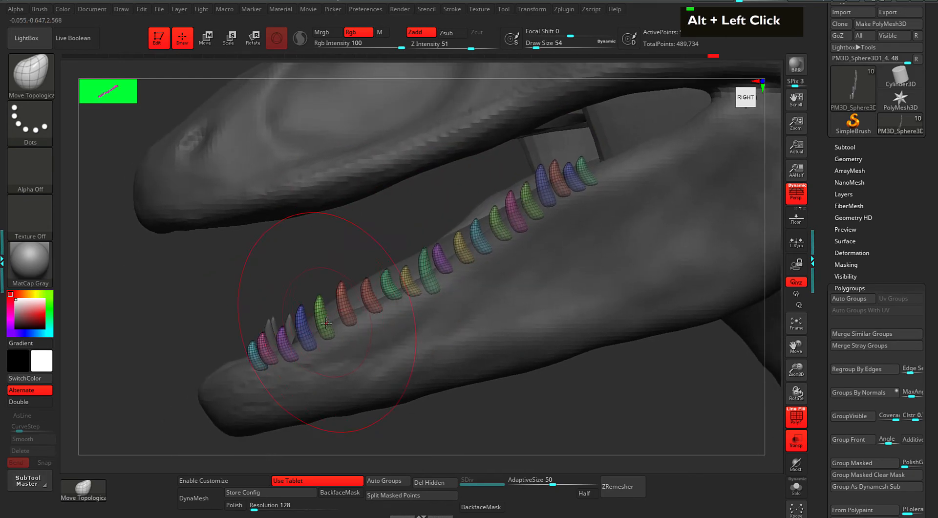
left_click_drag(305, 341, 308, 345)
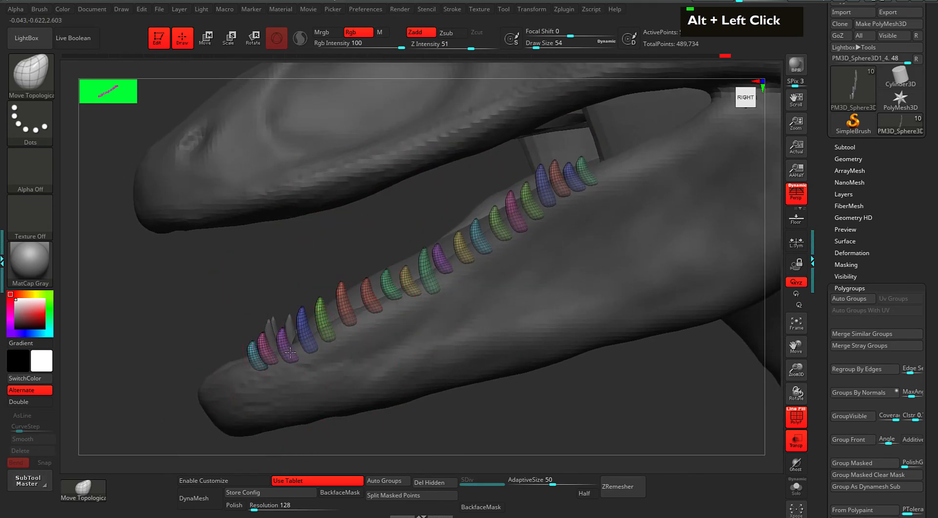
left_click(272, 268, "alt")
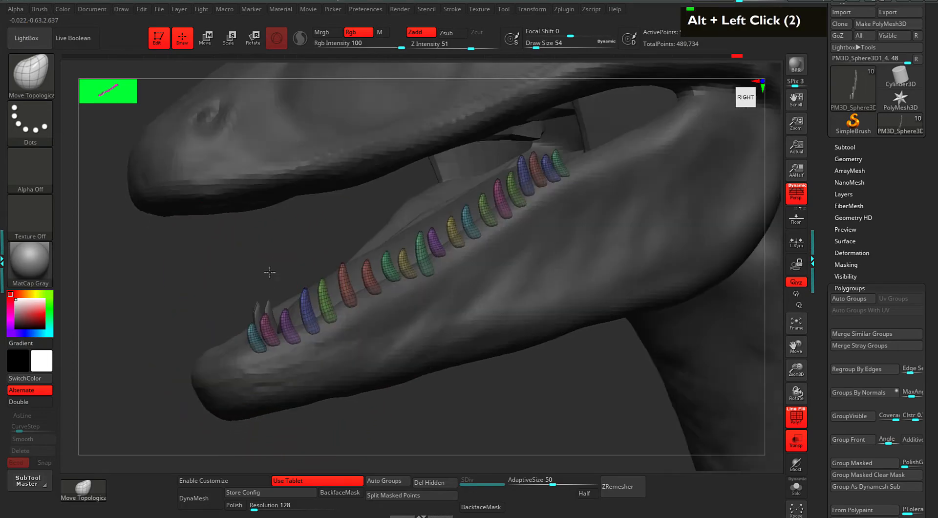
left_click_drag(268, 332, 276, 338)
left_click_drag(268, 252, 246, 254)
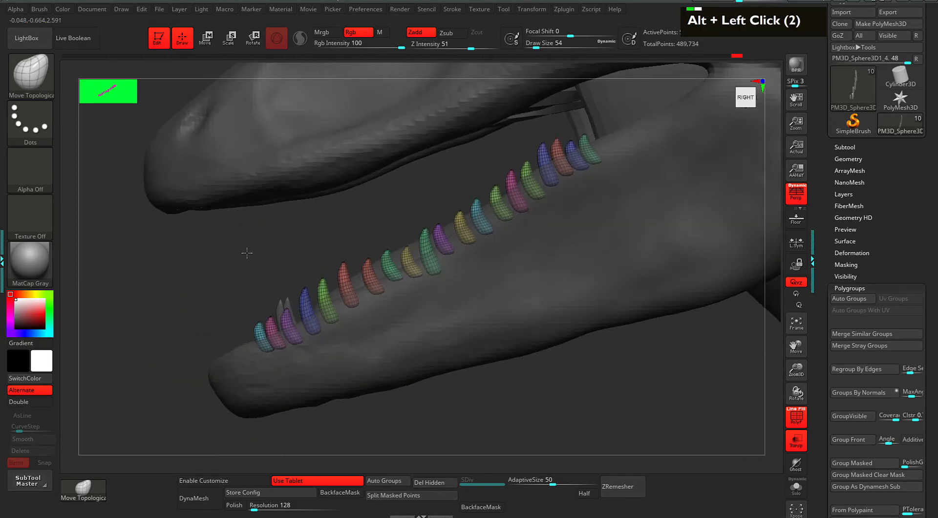
Regenerate polygroups with Auto Groups and adjust the purple, blue and red teeth.
left_click(862, 298)
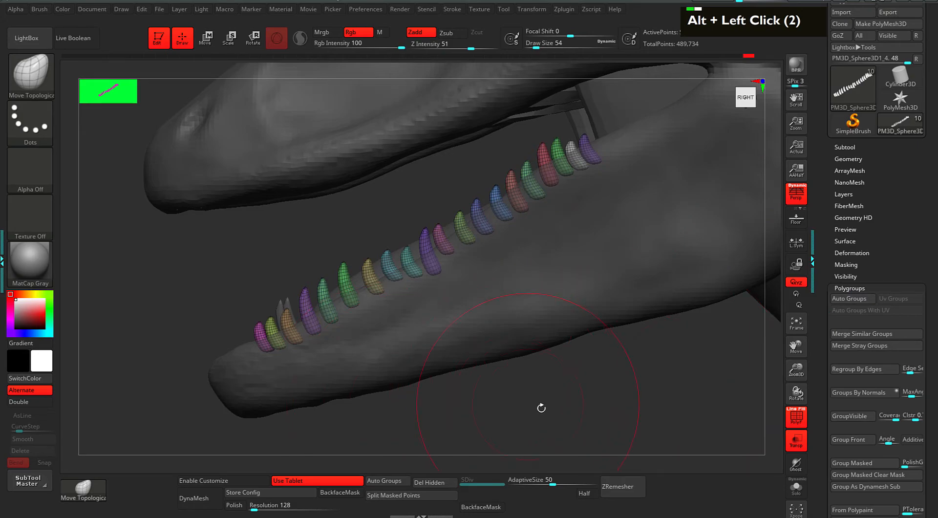
left_click_drag(532, 406, 589, 356, "alt")
left_click_drag(477, 177, 471, 181)
left_click_drag(447, 221, 474, 221)
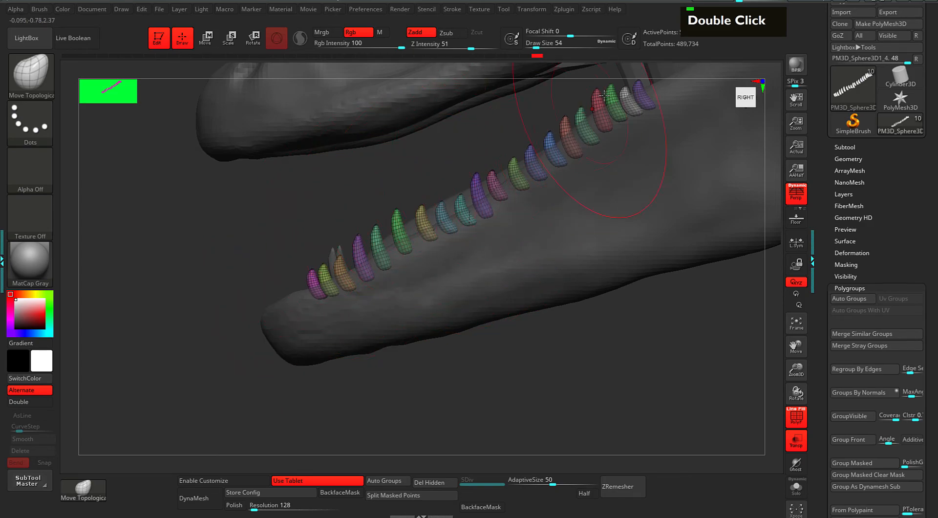
left_click_drag(391, 174, 508, 192, "alt")
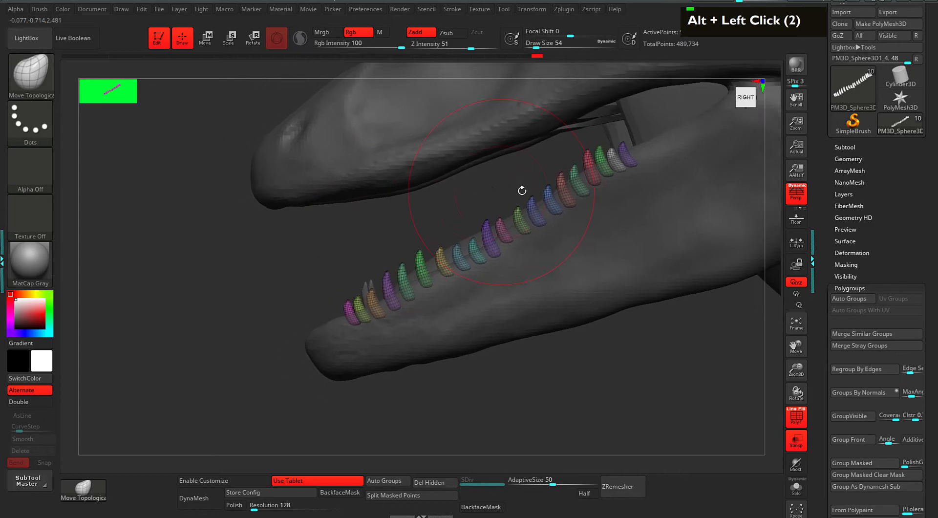
mouse_move(587, 160)
left_mouse_down()
mouse_move(579, 165)
mouse_move(603, 184)
left_mouse_up()
Frame the jaw closer and raise the brush draw size to 33.
key("space")
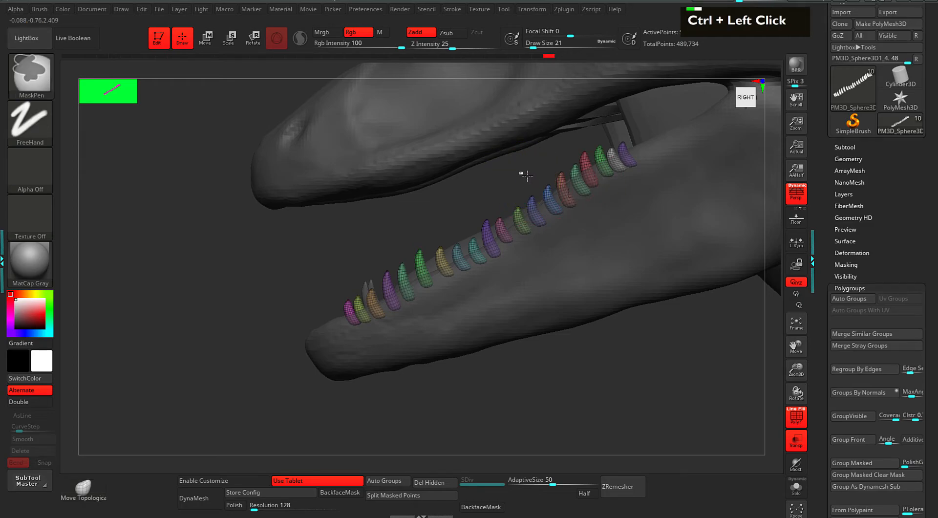
left_click_drag(592, 174, 542, 195, "alt")
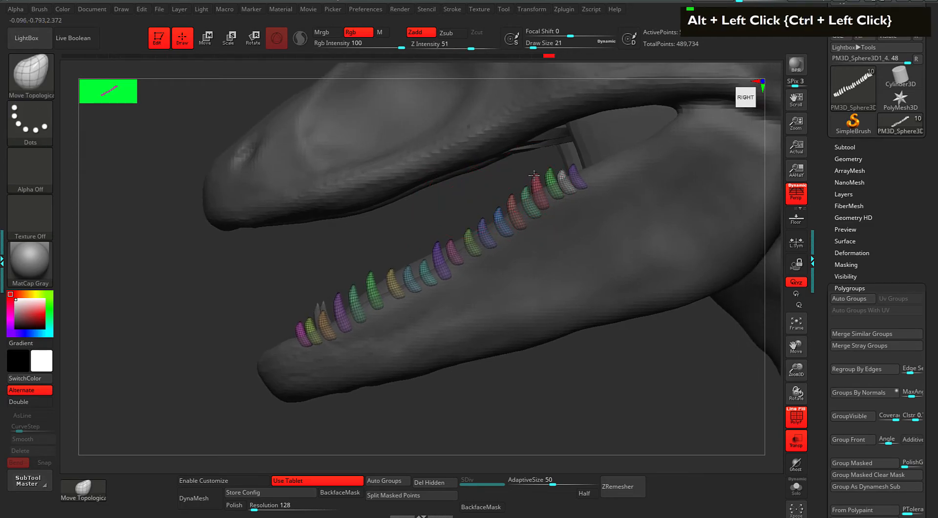
left_click(543, 197, "alt")
left_click(532, 198, "alt")
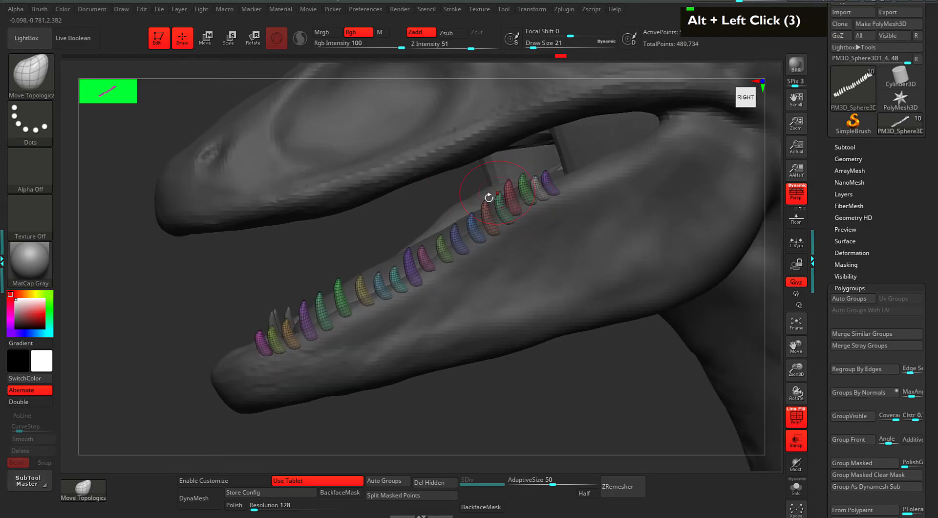
key("space")
left_click(536, 193)
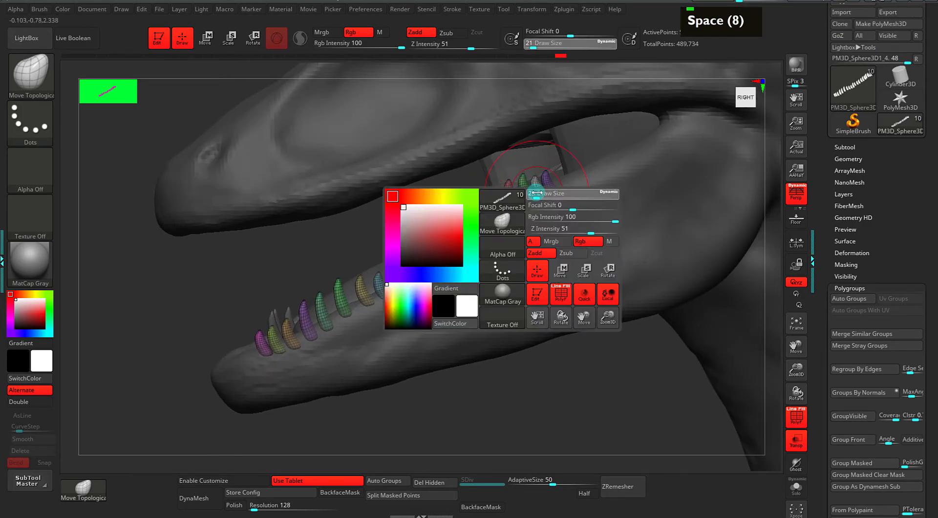
left_click_drag(387, 232, 365, 234)
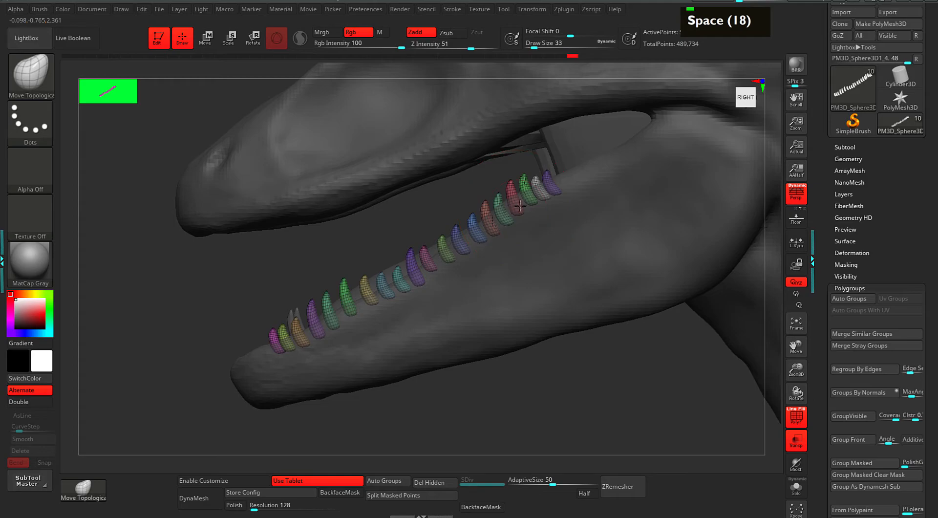
Solo the teeth, set brush size 14, and reshape and shift the teal tooth.
key("s")
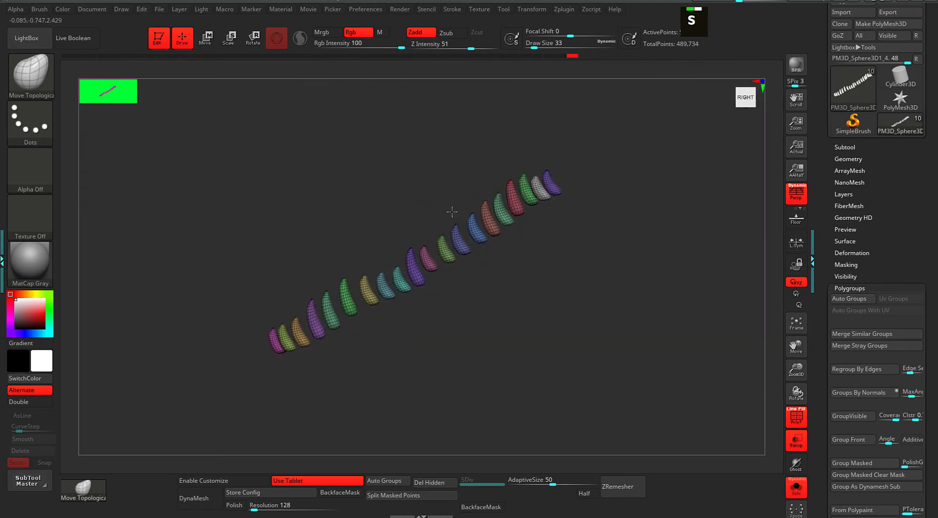
left_click_drag(496, 167, 460, 185, "alt")
key("space")
left_click(492, 201)
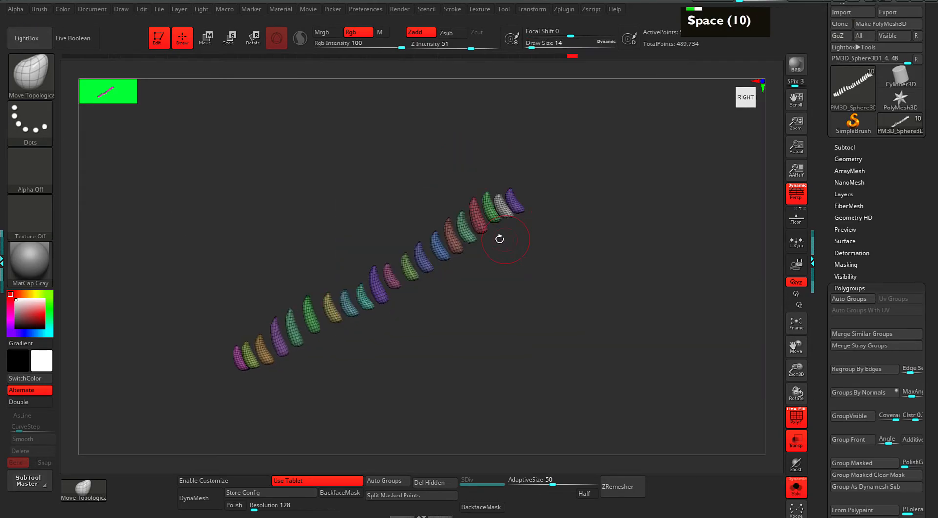
key("alt")
left_click_drag(470, 240, 465, 243)
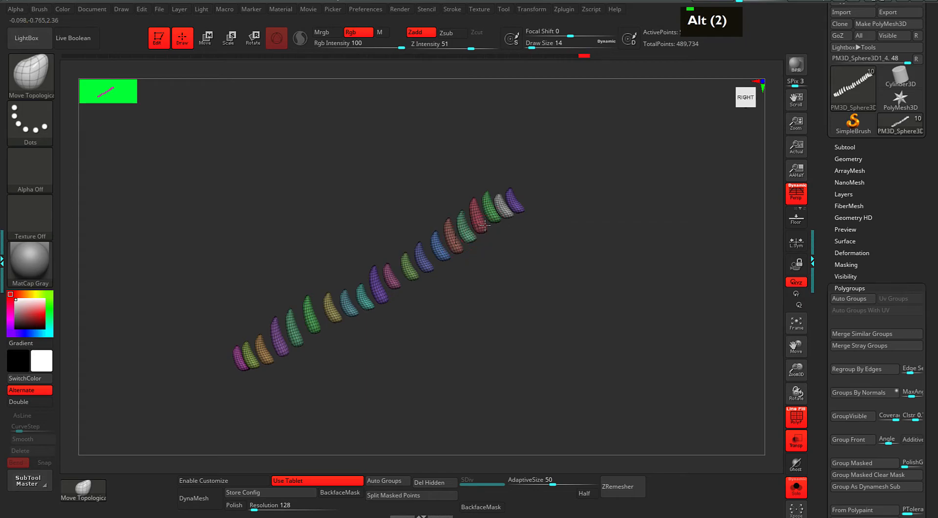
double_click(481, 230)
mouse_move(473, 229)
left_mouse_down()
mouse_move(496, 219)
mouse_move(499, 188)
mouse_move(524, 208)
left_mouse_up()
double_click(496, 217)
Toggle Solo on and off to check the teeth against the head.
key("s")
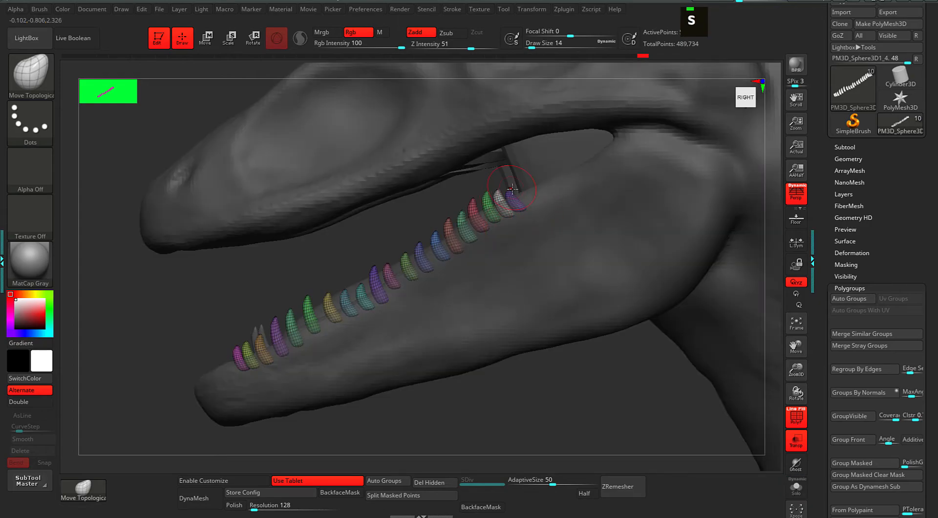
double_click(482, 197)
key("s")
key("s")
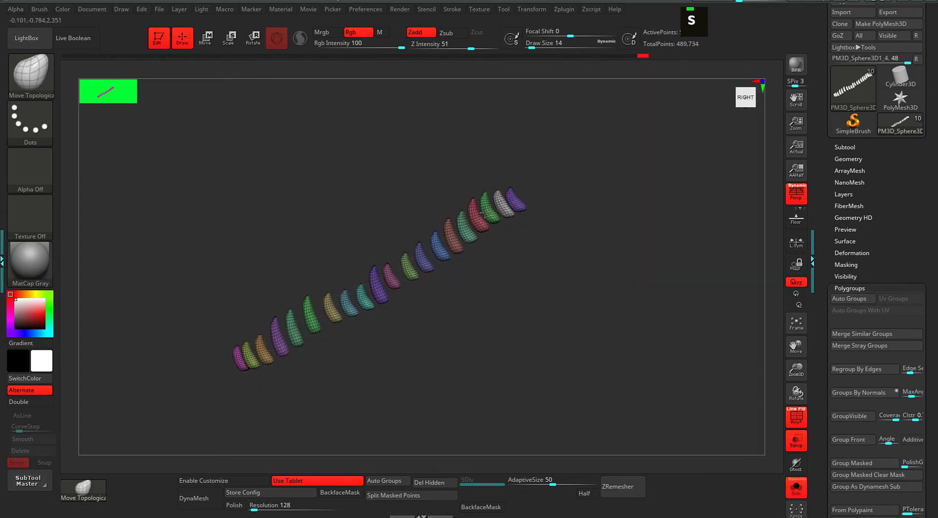
double_click(415, 250)
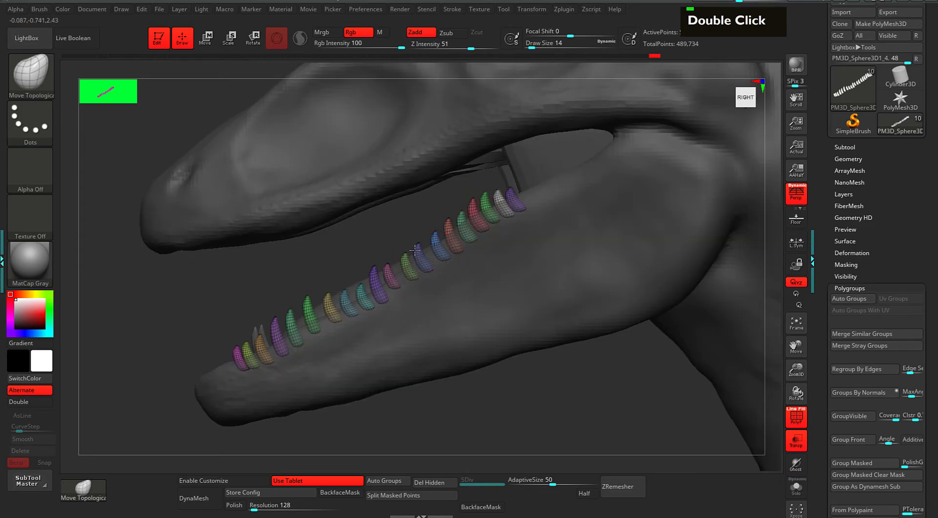
double_click(389, 276)
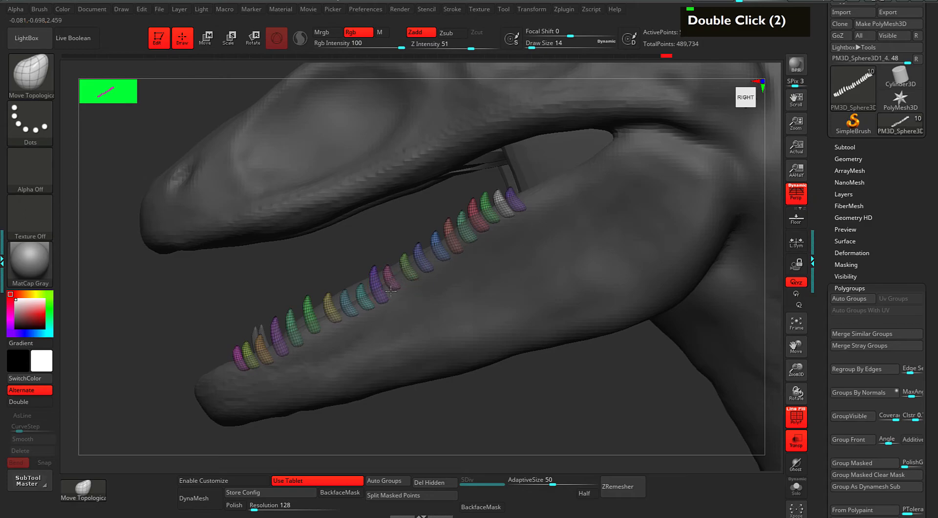
key("s")
key("s")
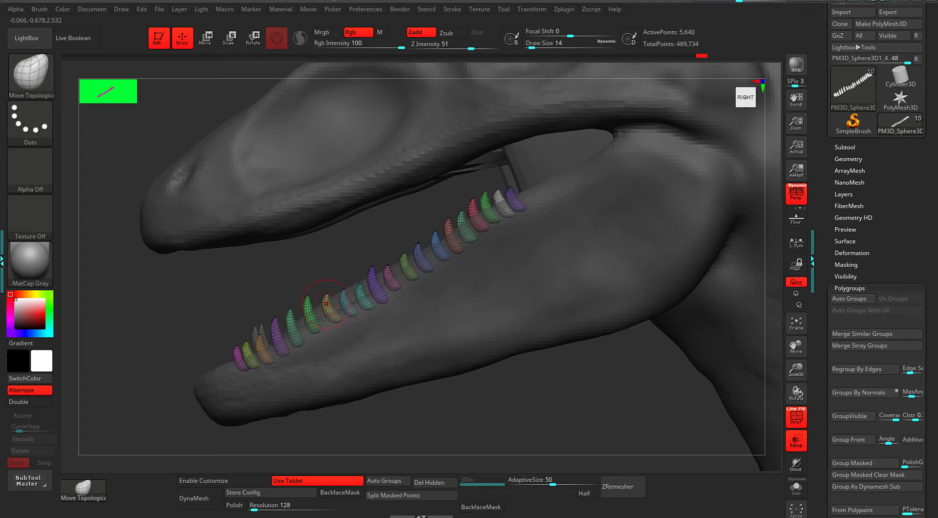
key("s")
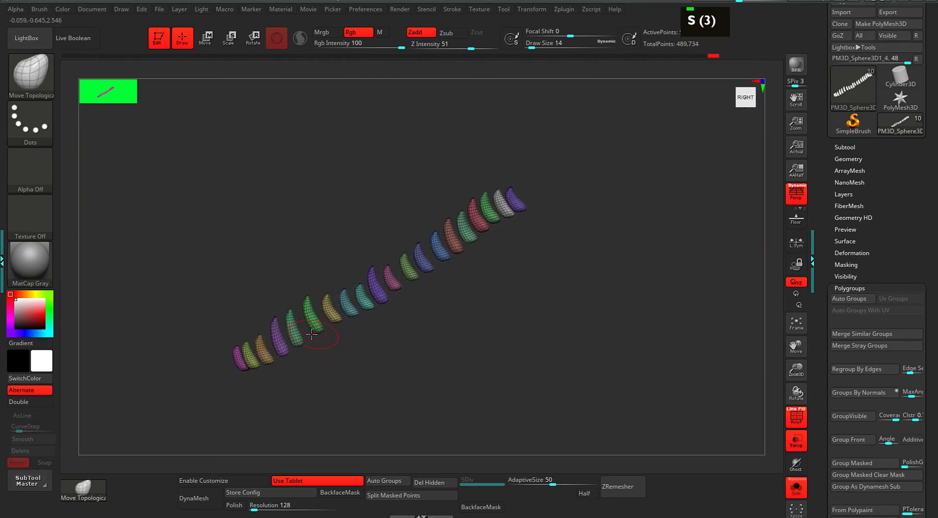
With the head shown again, refine a tooth tip and nudge the purple tooth.
double_click(309, 317)
double_click(308, 316)
double_click(308, 315)
key("s")
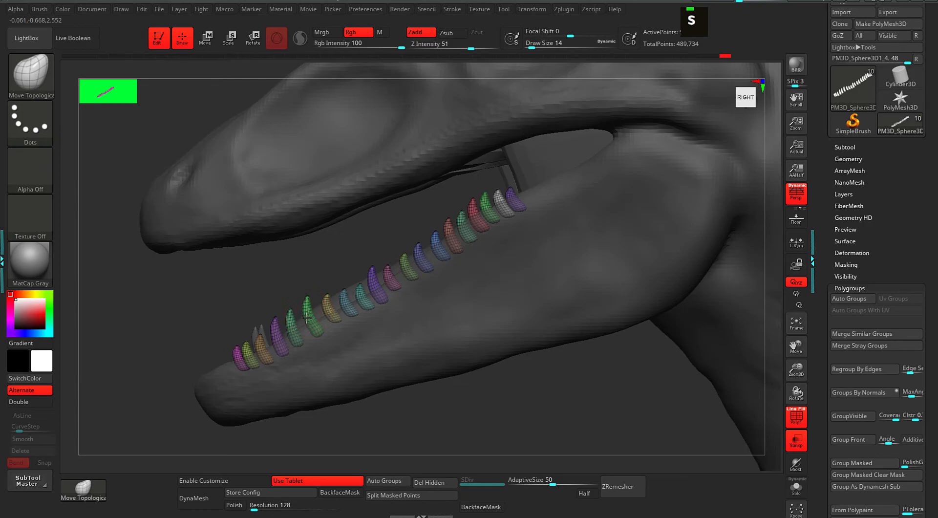
left_click_drag(302, 291, 303, 261)
mouse_move(277, 329)
left_mouse_down()
mouse_move(307, 313)
mouse_move(387, 319)
mouse_move(402, 337)
mouse_move(340, 364)
left_mouse_up()
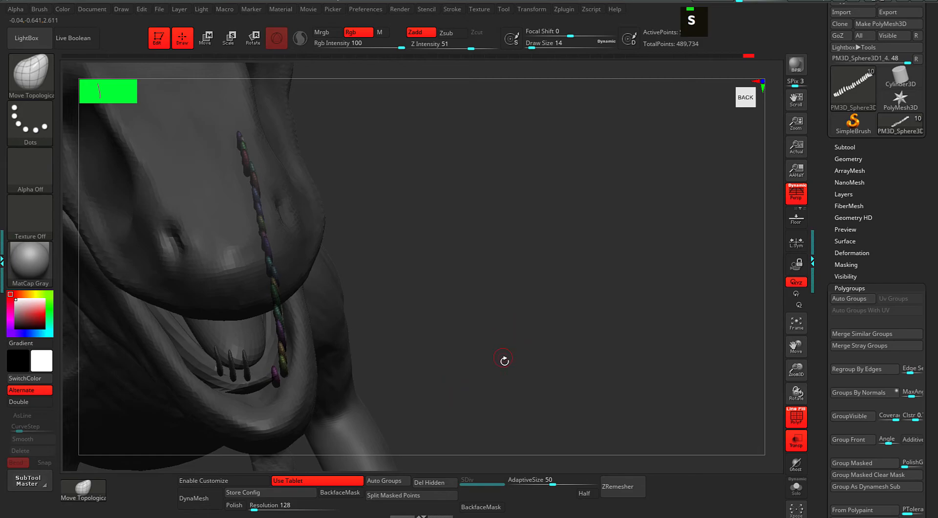
Mirror And Weld the upper teeth across the jaw via Geometry > Modify Topology.
left_click_drag(532, 314, 522, 285, "alt")
mouse_move(653, 292)
left_mouse_down()
mouse_move(628, 280)
mouse_move(657, 287)
left_mouse_up()
left_click_drag(848, 284, 847, 283)
left_click(848, 286)
left_click(848, 158)
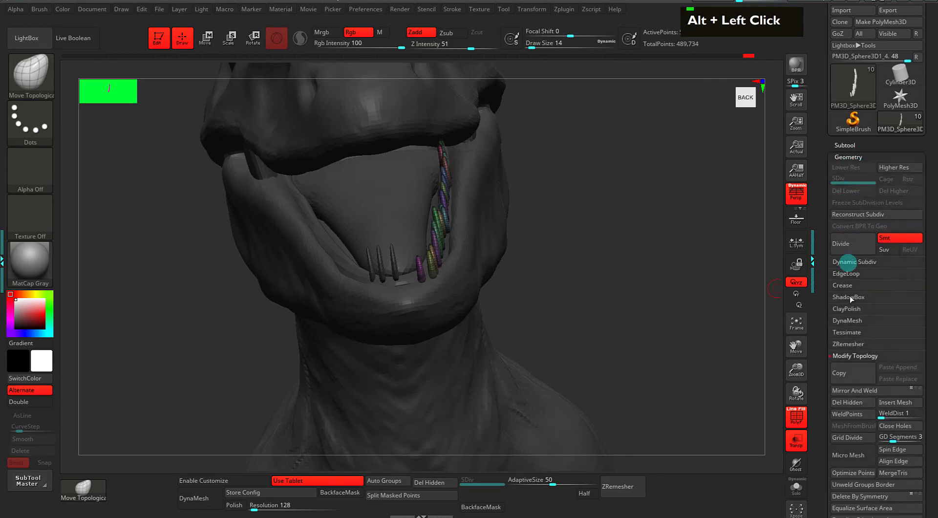
left_click(852, 358)
left_click(848, 356)
Select the front-teeth subtool, move it down and right, and raise brush size to 29.
left_click_drag(685, 297, 536, 294, "alt")
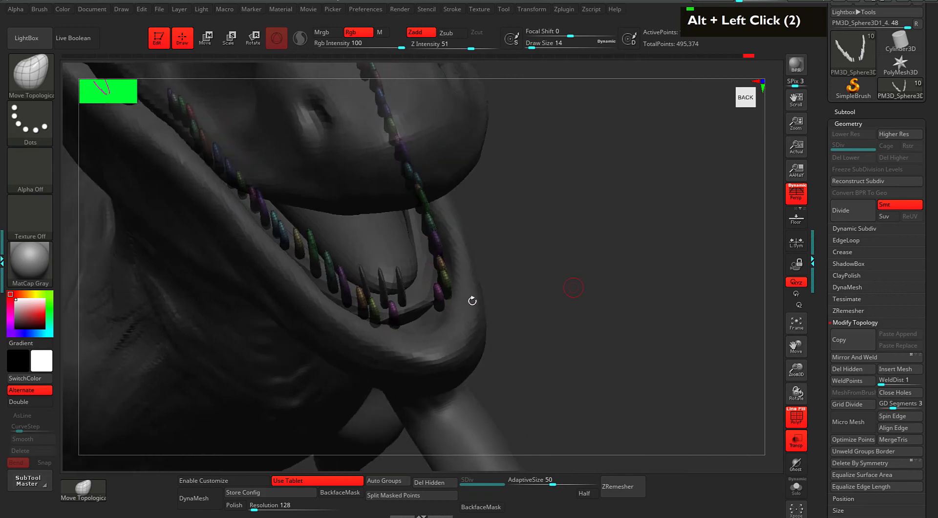
left_click_drag(442, 311, 569, 277, "alt")
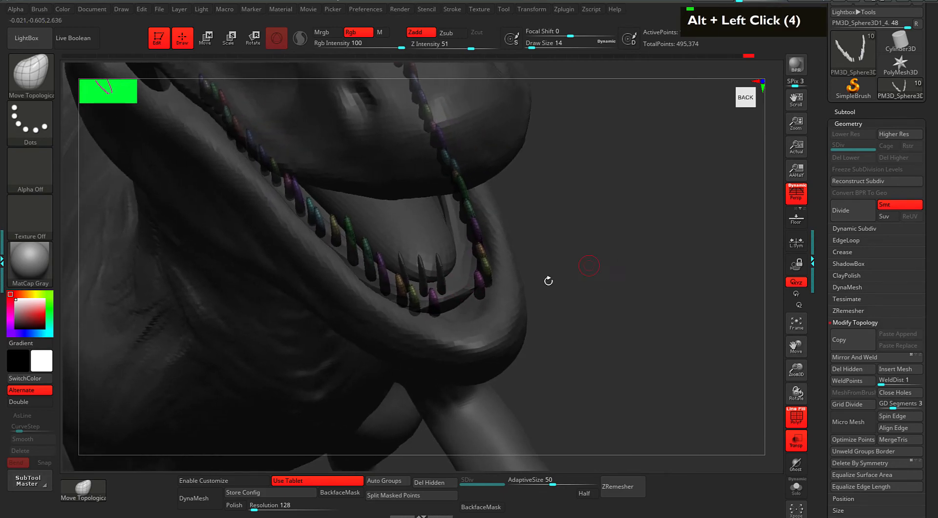
left_click(439, 281, "alt")
key("w")
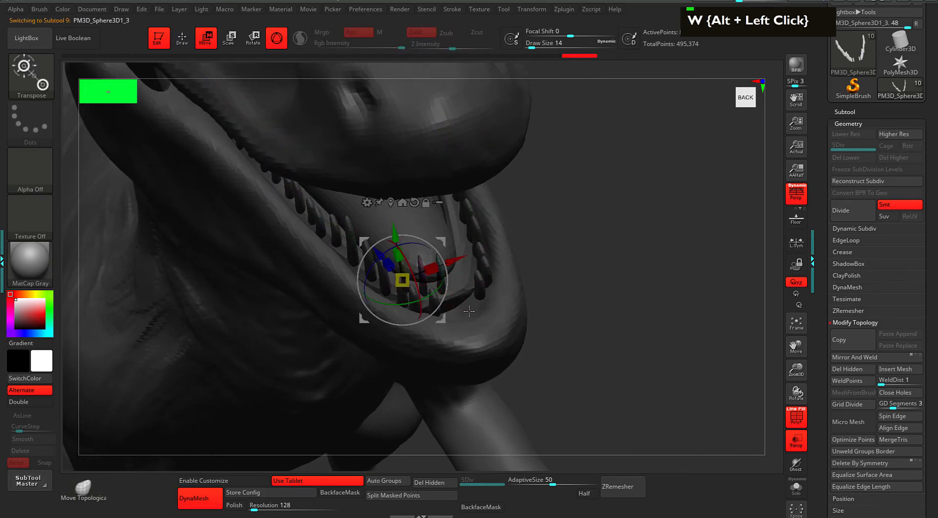
left_click_drag(443, 238, 486, 262)
key("q")
left_click_drag(585, 244, 552, 273, "alt")
key("space")
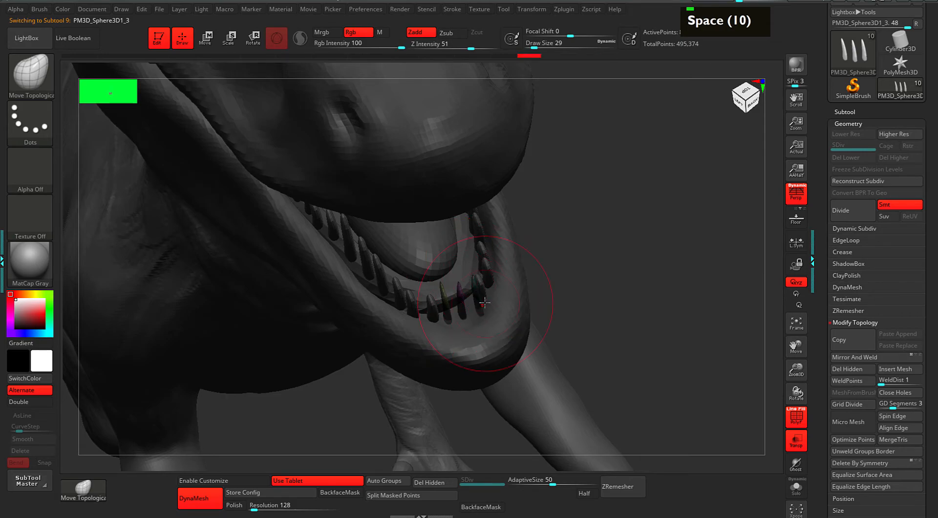
Undo the last stroke and reshape the small front tooth meshes at the jaw tip.
double_click(648, 308)
left_click_drag(649, 308, 430, 318)
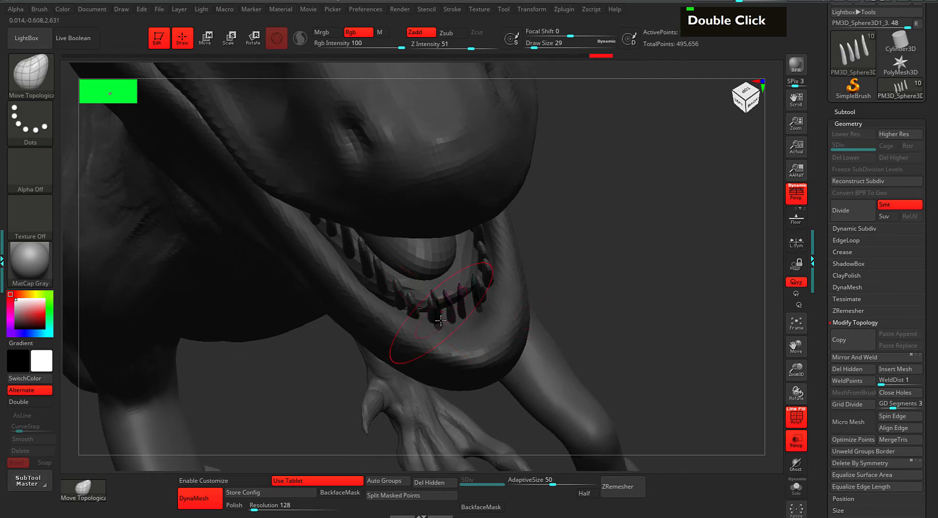
key("ctrl+z")
key("ctrl+z")
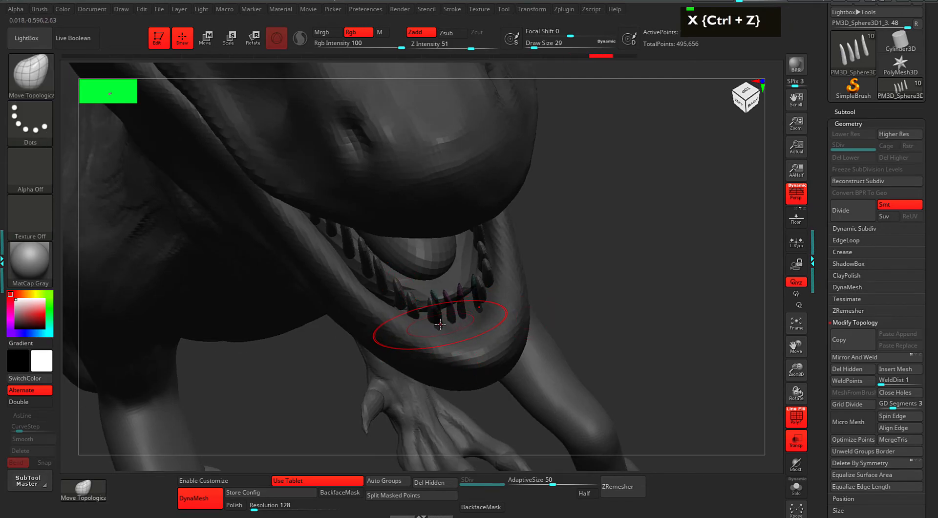
right_click_drag(432, 312, 509, 321)
right_click_drag(662, 209, 586, 284)
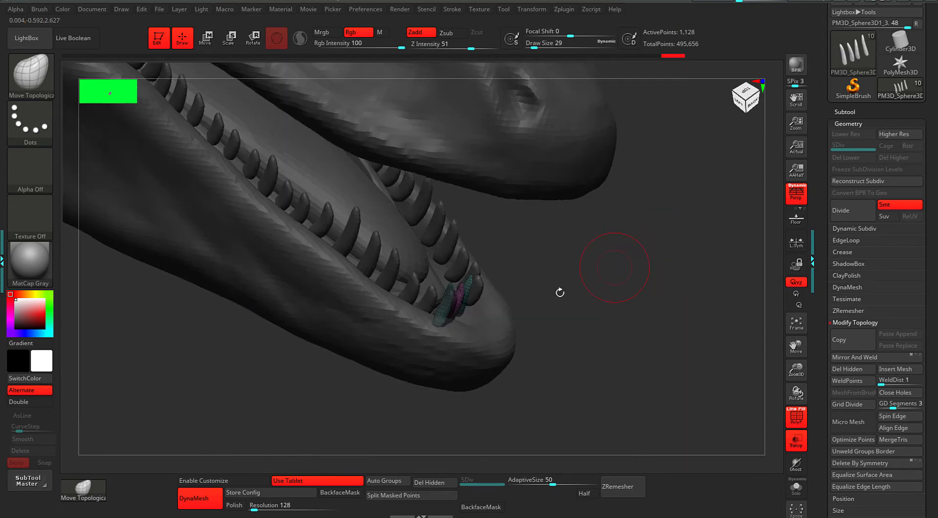
left_click_drag(456, 307, 452, 307)
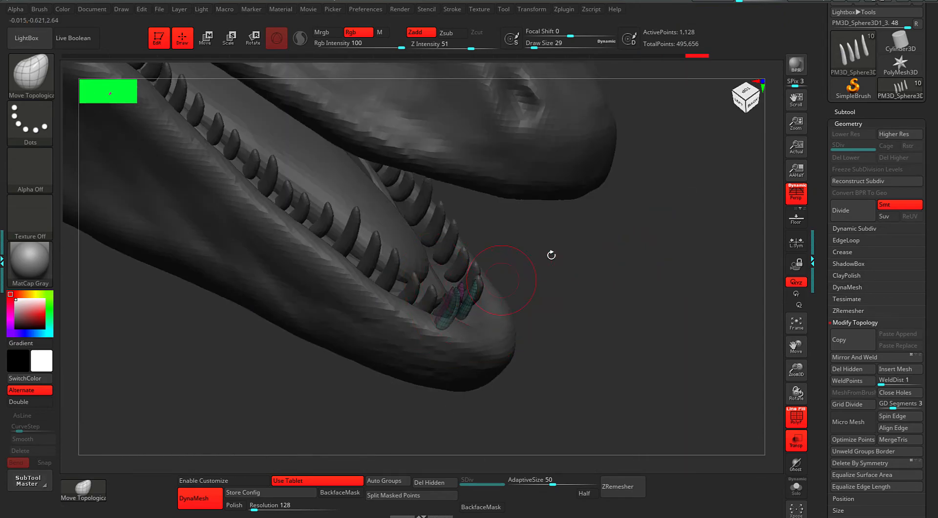
Check both tooth rows from several angles and lower the brush draw size to 9.
right_click_drag(534, 263, 569, 274)
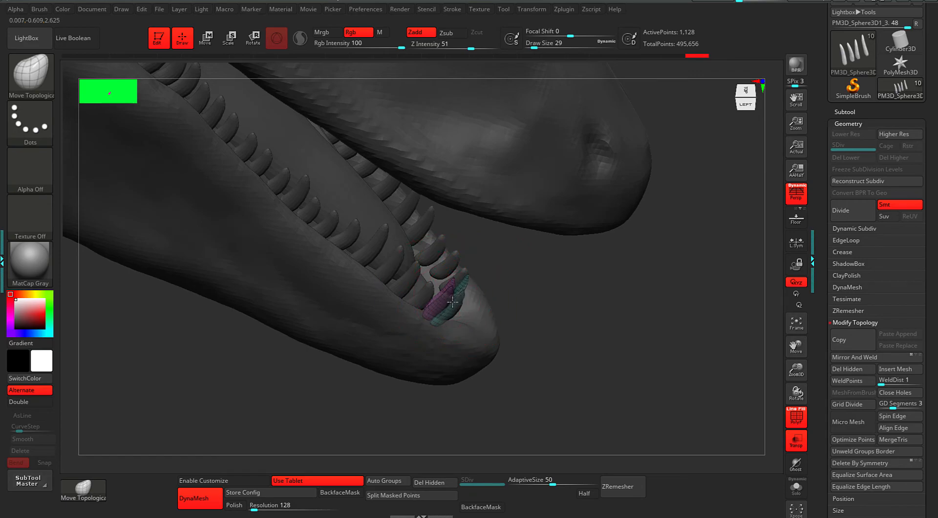
right_click_drag(584, 290, 643, 270)
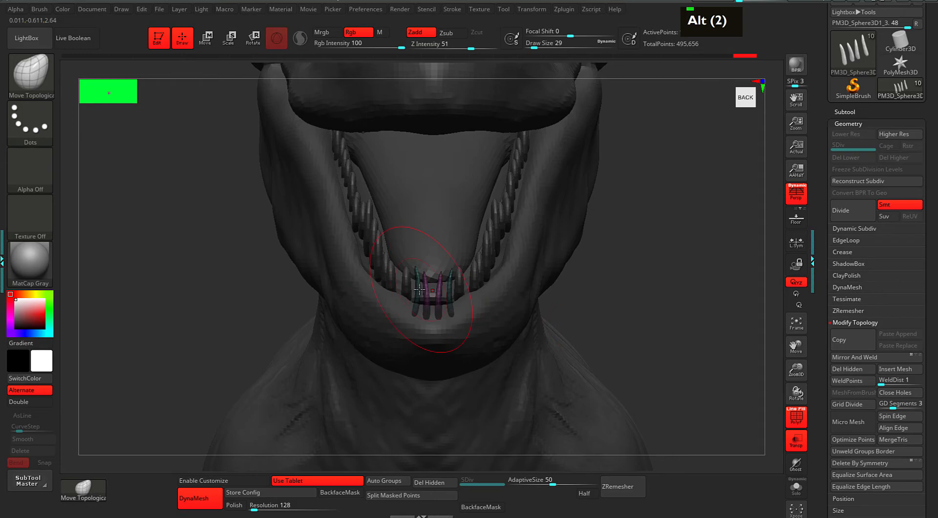
right_click_drag(407, 282, 409, 267)
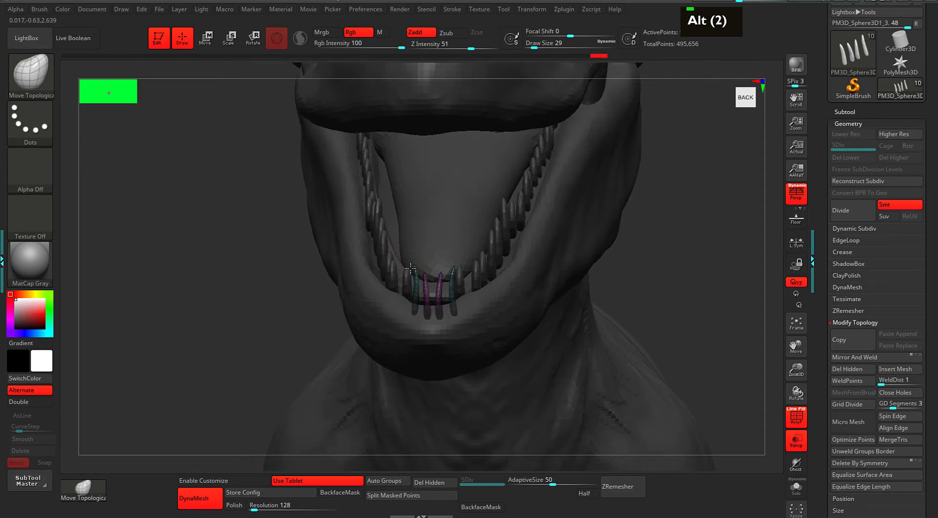
right_click_drag(349, 313, 427, 283)
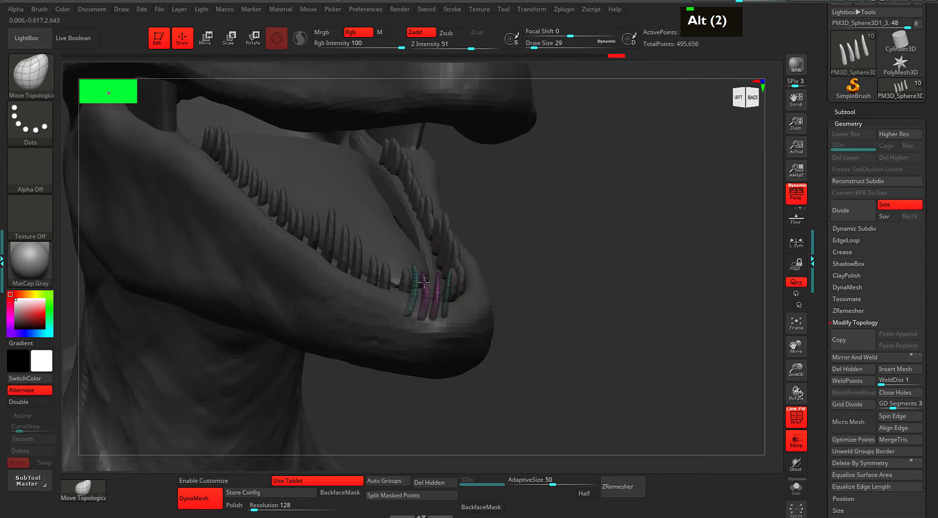
right_click_drag(488, 282, 516, 256)
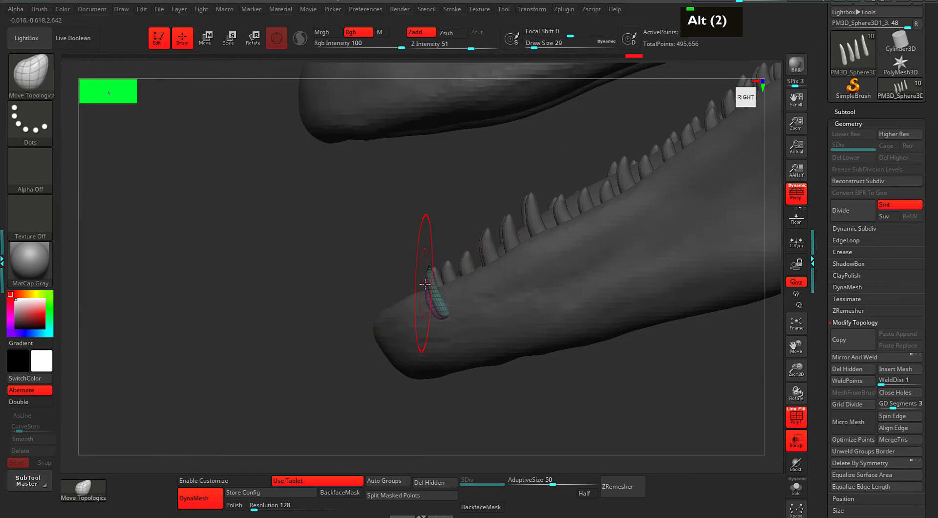
right_click_drag(426, 282, 426, 277)
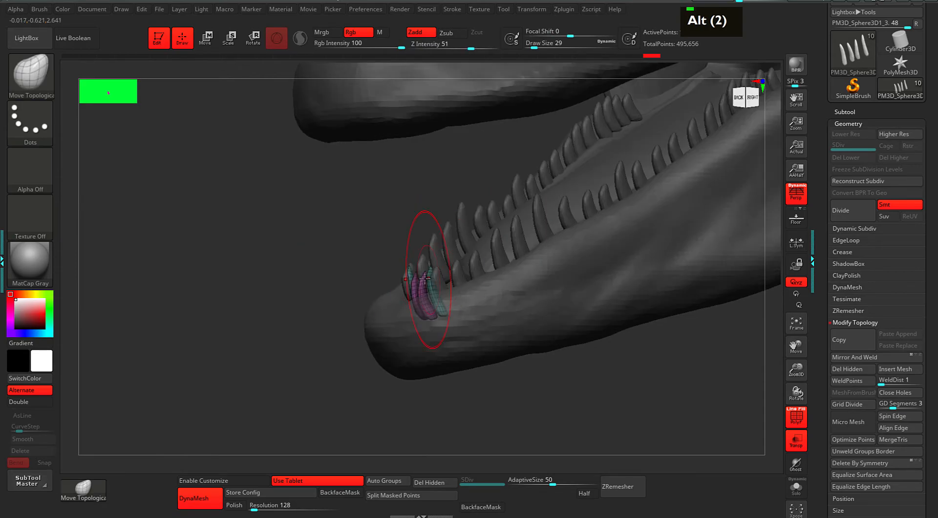
mouse_move(328, 290)
right_mouse_down()
mouse_move(543, 254)
mouse_move(553, 293)
right_mouse_up()
key("space")
mouse_move(588, 253)
left_mouse_down()
mouse_move(569, 213)
mouse_move(566, 251)
mouse_move(428, 240)
left_mouse_up()
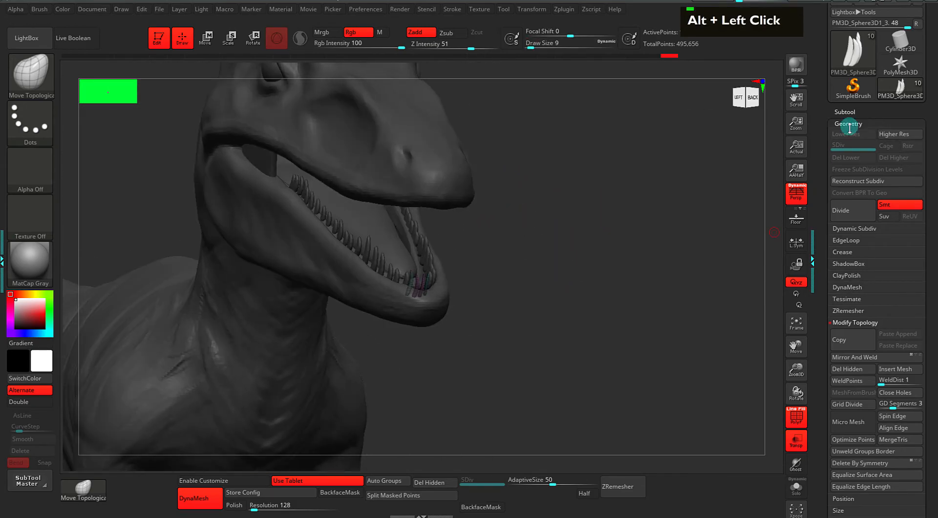
Choose MergeDown for the PM3D_Sphere3D1_4 teeth subtool in the Subtool Merge options.
left_click(839, 114)
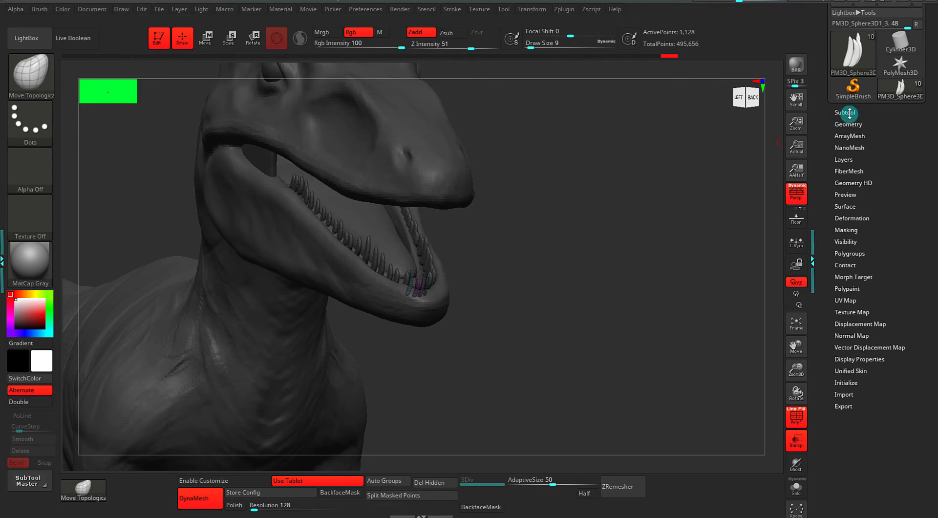
left_click_drag(850, 114, 853, 208)
left_click(853, 116)
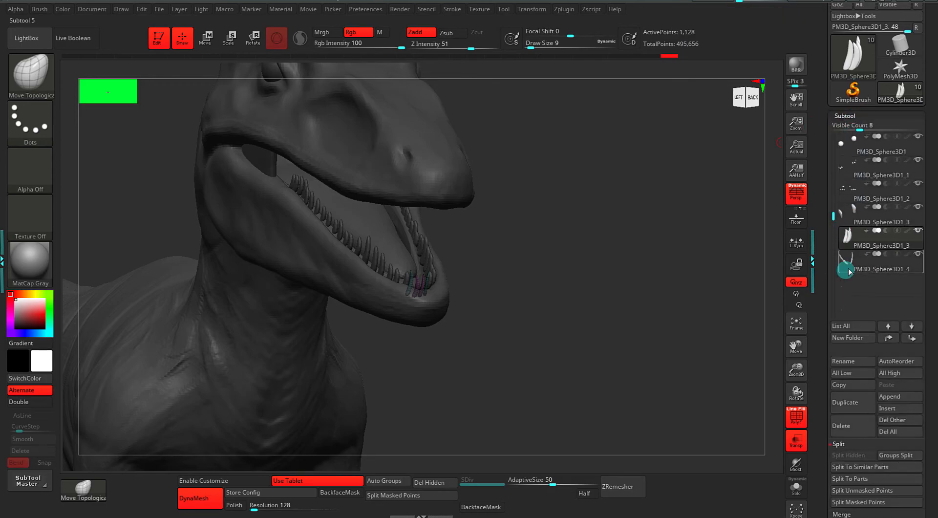
mouse_move(847, 265)
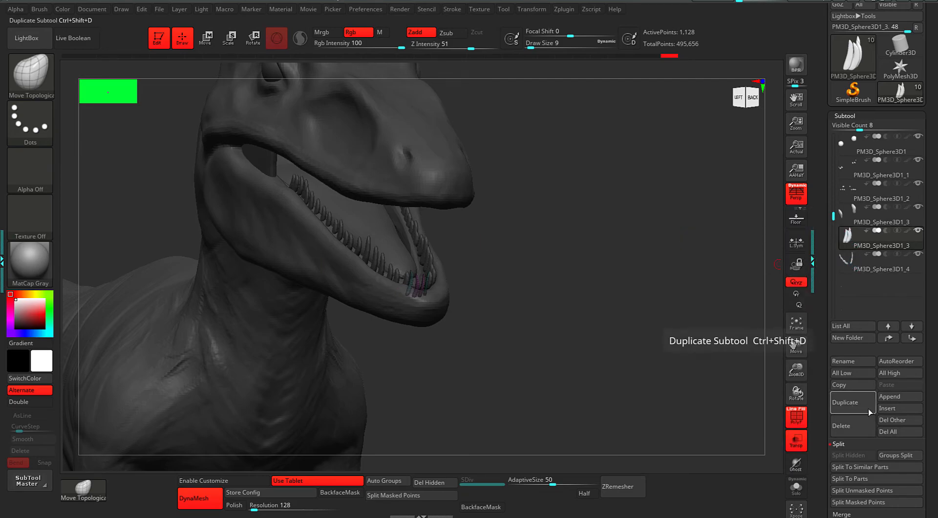
scroll(814, 395, "down", 3)
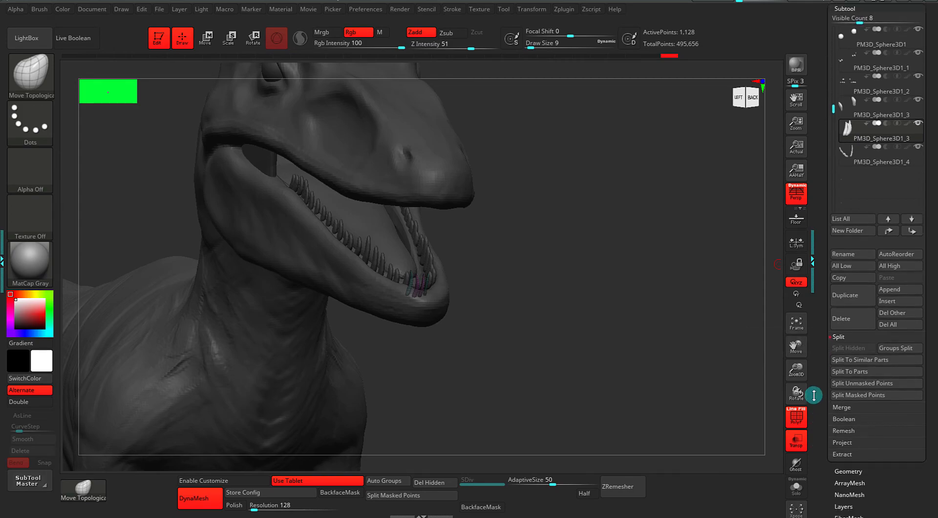
left_click(836, 408)
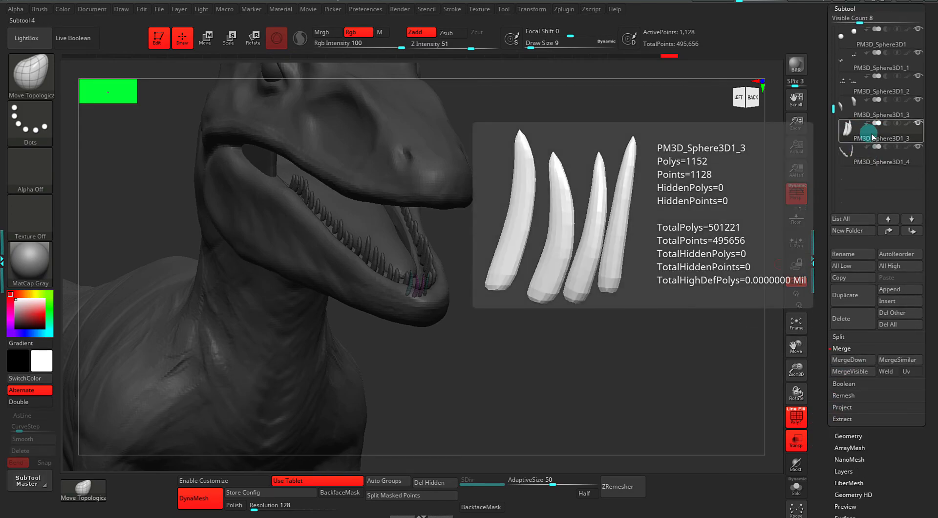
left_click(848, 364)
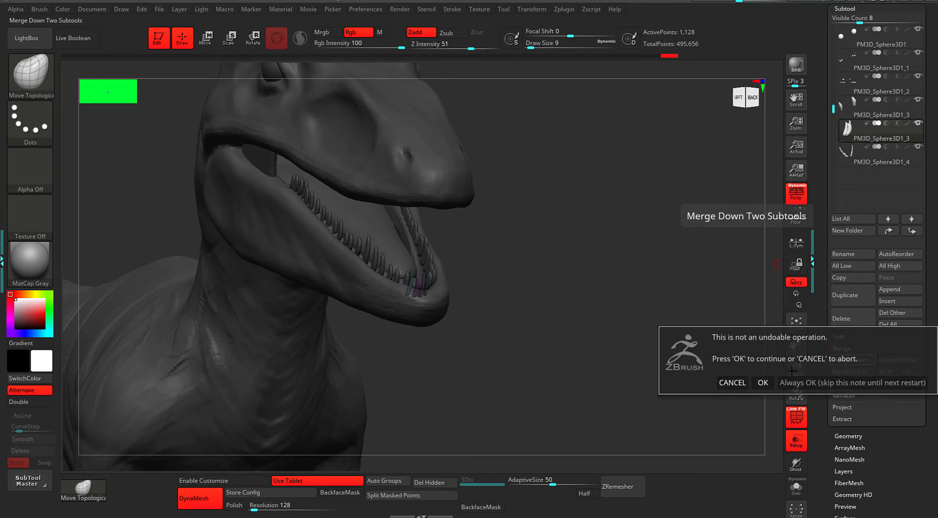
Confirm the merge and Mirror And Weld the combined teeth subtool across the jaw.
left_click(765, 382)
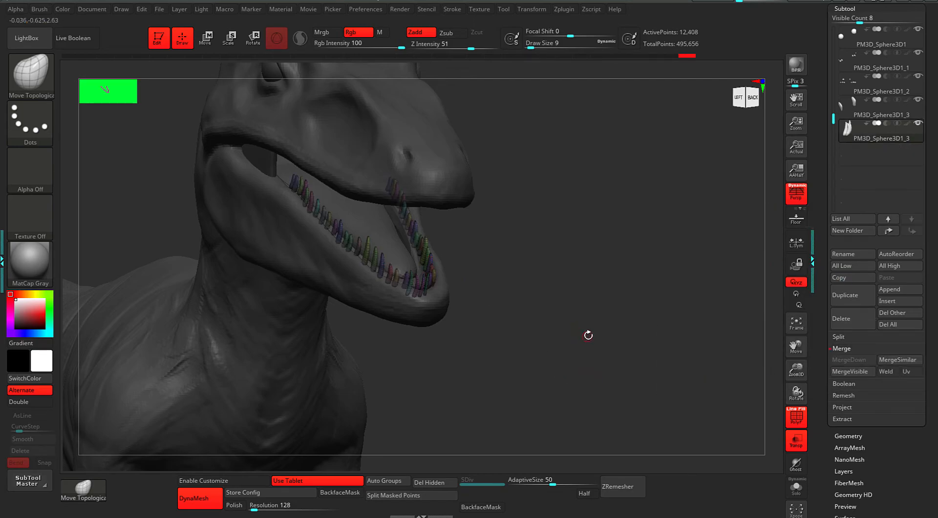
left_click(811, 108)
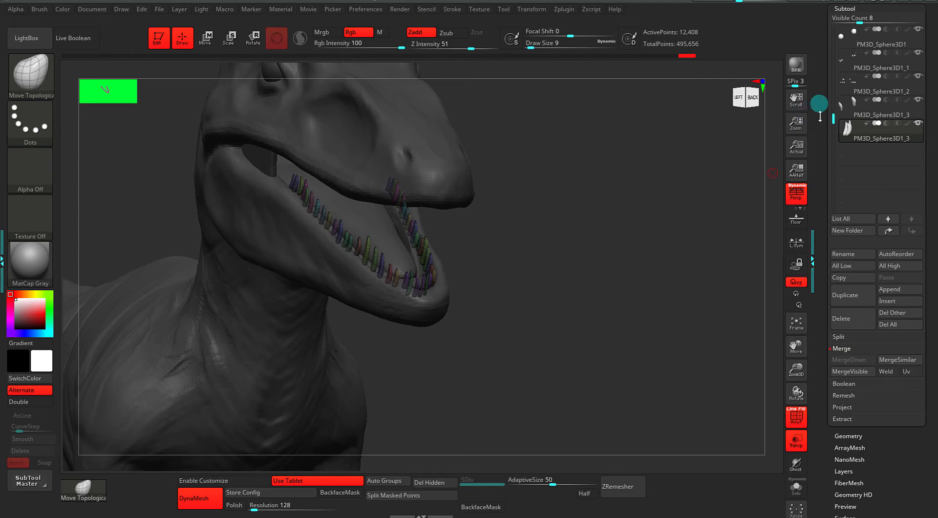
left_click_drag(820, 104, 819, 144)
left_click(840, 71)
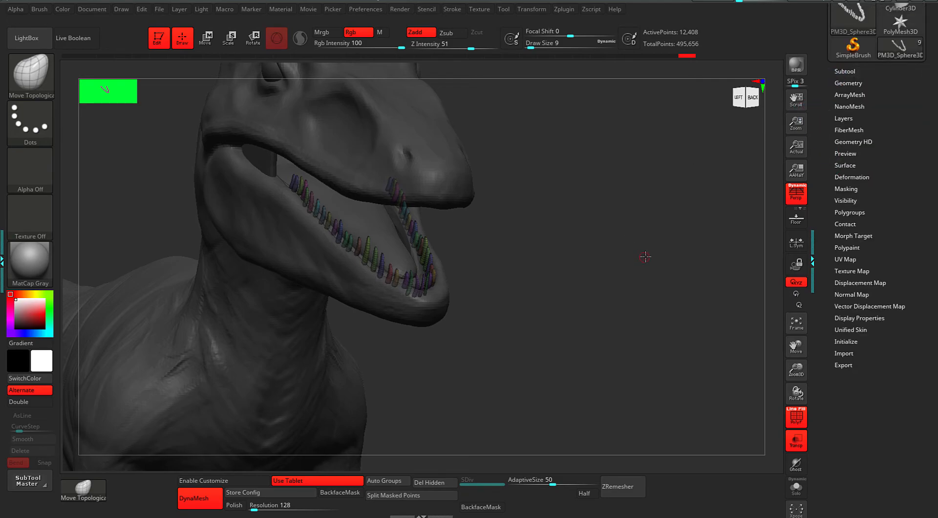
left_click_drag(645, 257, 660, 255)
left_click(846, 84)
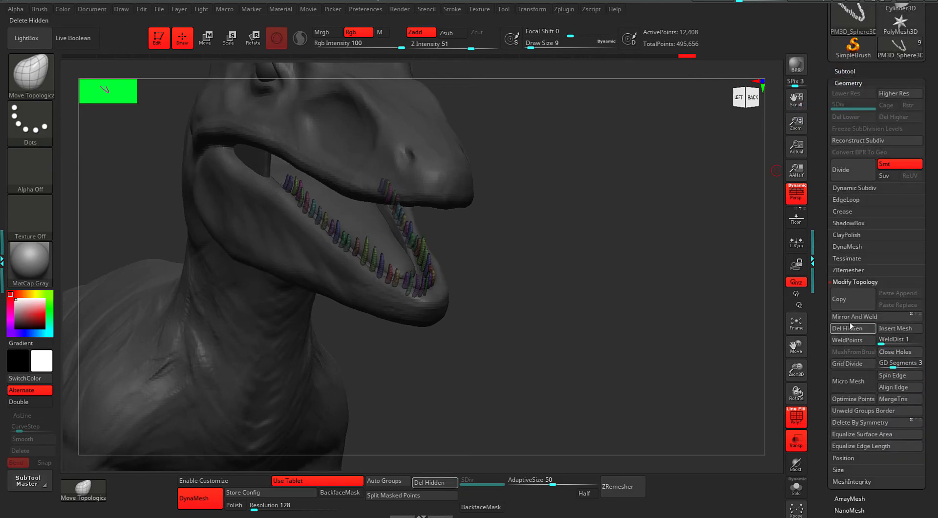
left_click(852, 320)
Turn off Transp and PolyF, then make Body1_1 the active subtool.
mouse_move(599, 347)
left_mouse_down()
mouse_move(605, 297)
mouse_move(676, 352)
mouse_move(616, 341)
left_mouse_up()
left_click_drag(493, 302, 700, 334)
left_click(796, 440)
mouse_move(696, 375)
left_mouse_down()
mouse_move(458, 367)
mouse_move(477, 377)
mouse_move(594, 325)
mouse_move(569, 329)
mouse_move(609, 346)
mouse_move(562, 326)
mouse_move(622, 330)
left_mouse_up()
key("shift")
key("shift+f")
left_click(405, 276, "alt")
Set the Move brush draw size to 81, then reduce it to about 59.
left_click_drag(488, 254, 519, 249)
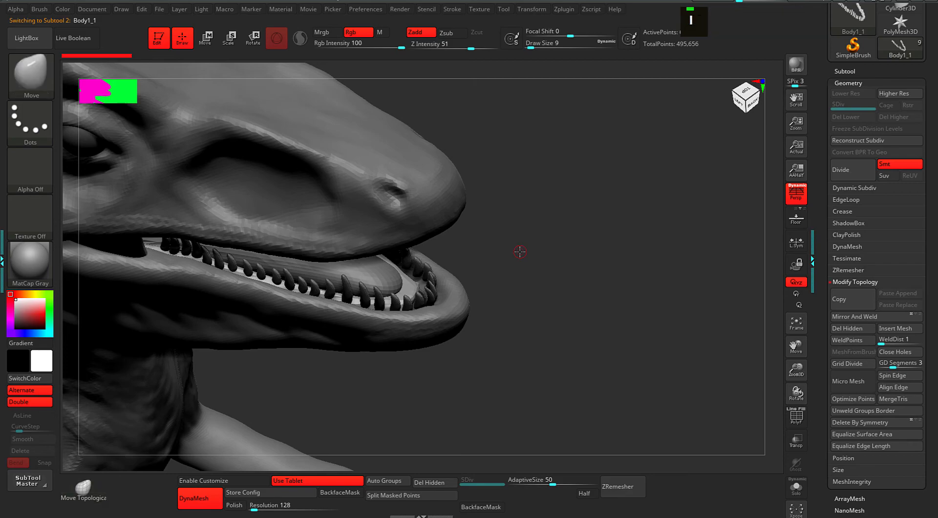
key("space")
left_click_drag(557, 289, 565, 288)
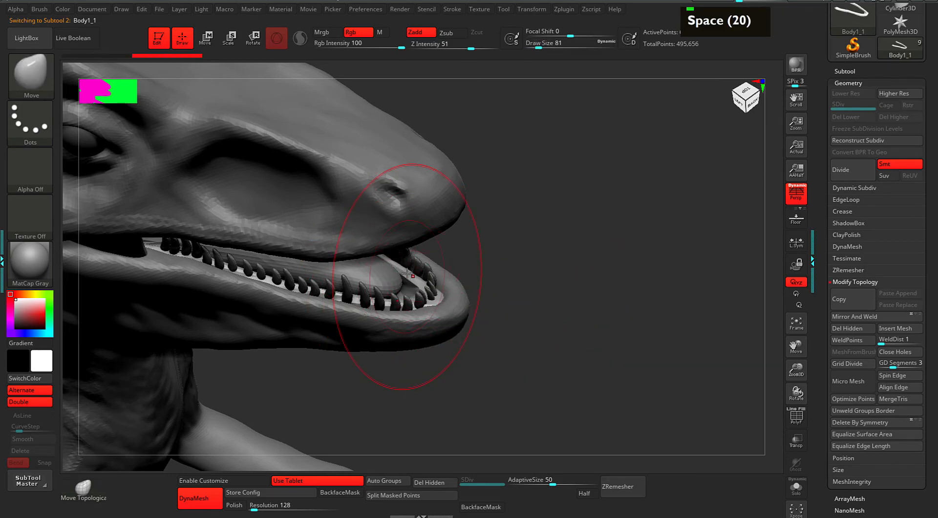
mouse_move(503, 248)
left_mouse_down()
mouse_move(533, 239)
mouse_move(522, 252)
left_mouse_up()
key("space")
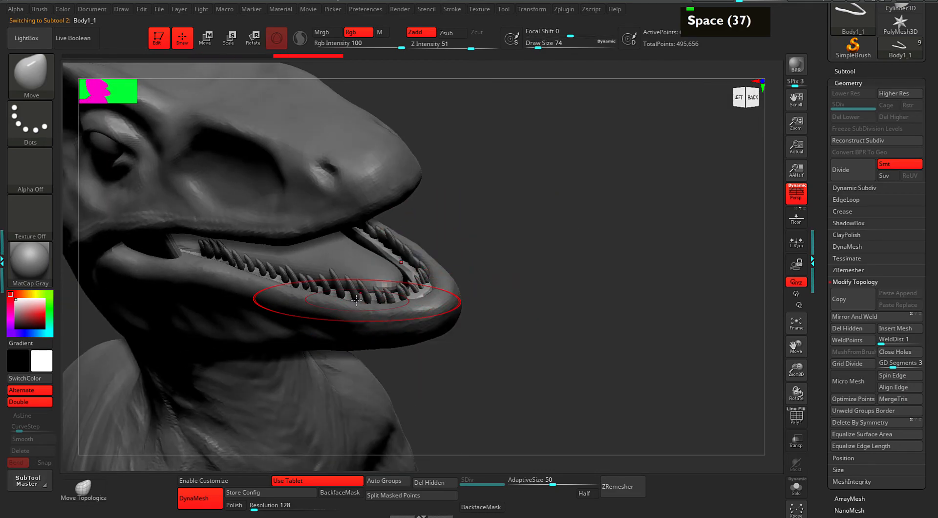
key("space")
left_click_drag(355, 296, 351, 296)
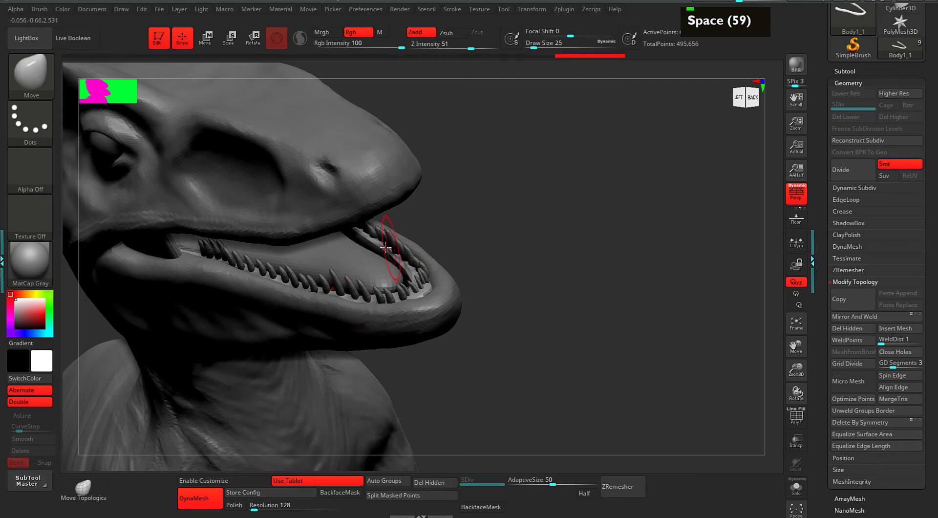
Review the head from below, the side and the front, framing the dinosaur.
left_click_drag(478, 212, 458, 194)
left_click_drag(532, 201, 535, 221)
left_click_drag(421, 374, 374, 311, "alt")
left_click_drag(314, 277, 609, 250)
key("f")
left_click_drag(608, 249, 577, 275)
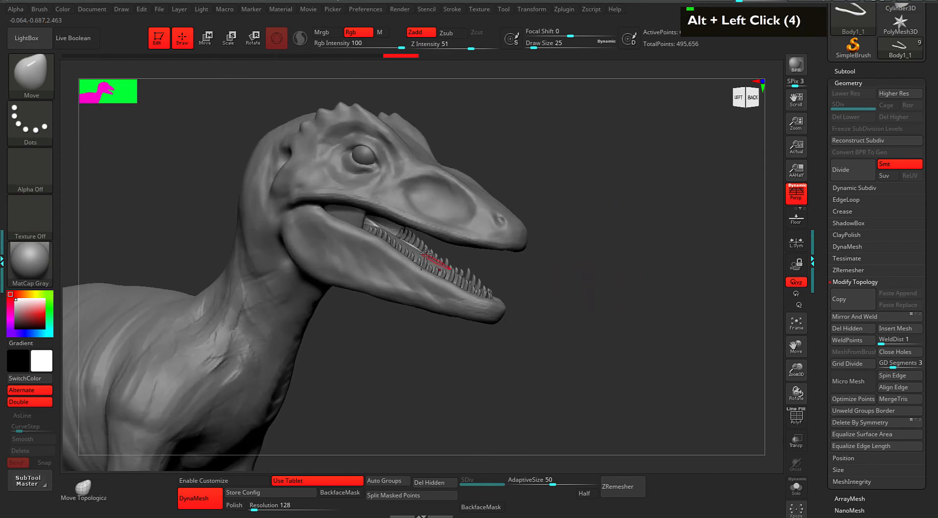
left_click_drag(616, 247, 629, 288, "alt")
left_click_drag(820, 158, 828, 205)
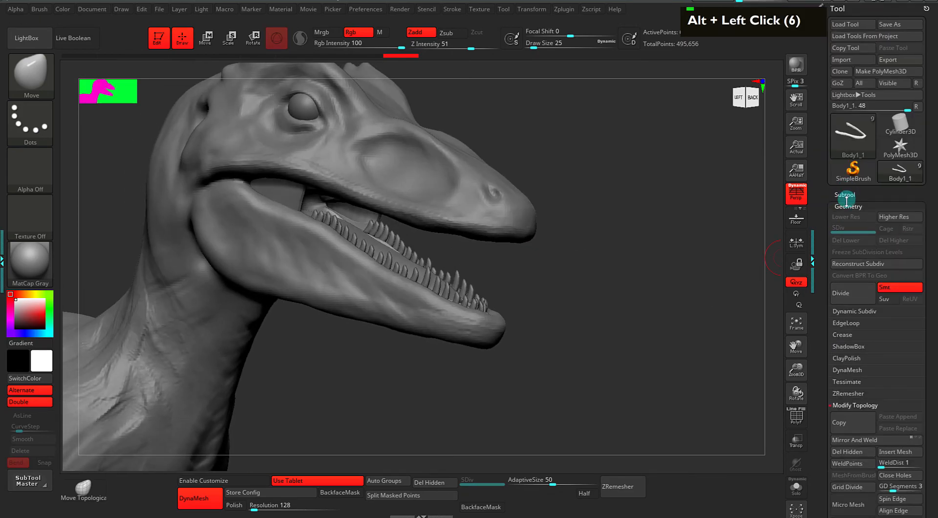
Make the teeth subtool active in the SubTool list.
double_click(845, 195)
left_click_drag(832, 272, 833, 306)
left_click(839, 323)
left_click_drag(690, 323, 667, 348, "alt")
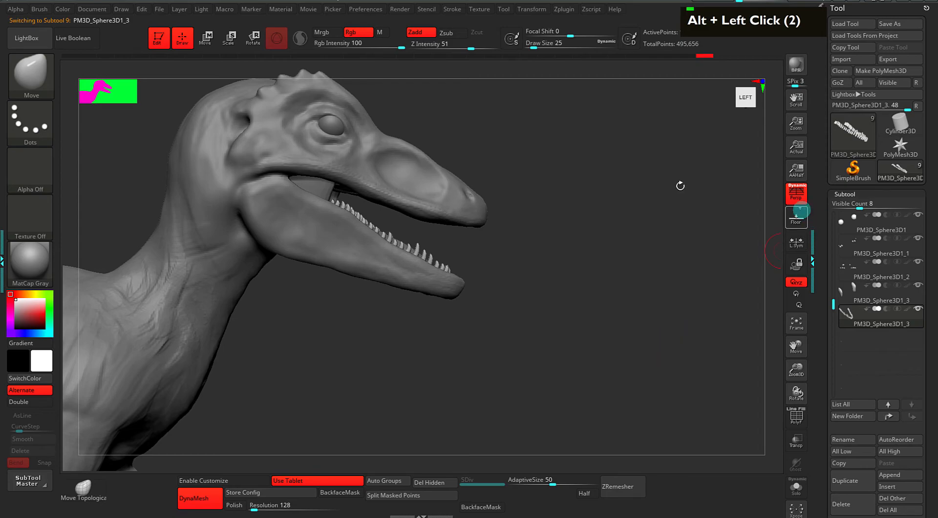
Dock the ZPlugin menu in the side tray and expand SubTool Master.
double_click(2, 235)
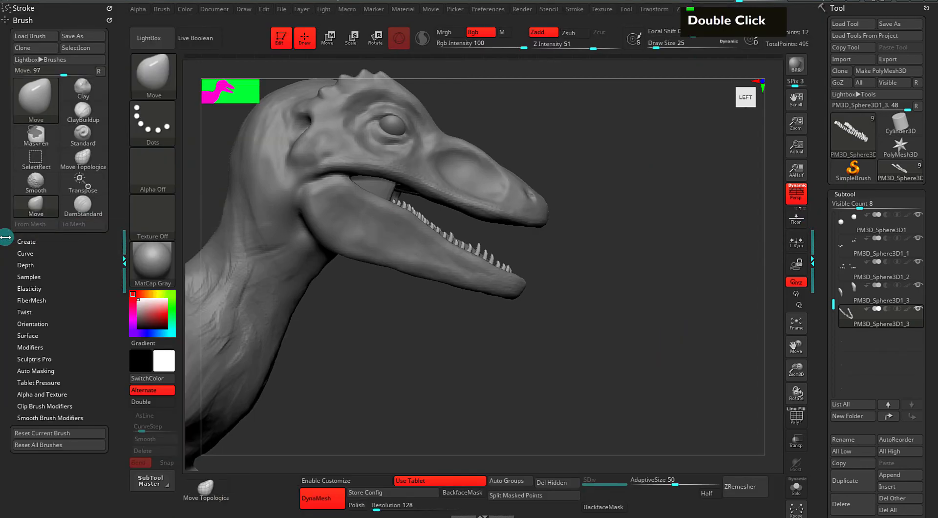
left_click(36, 19)
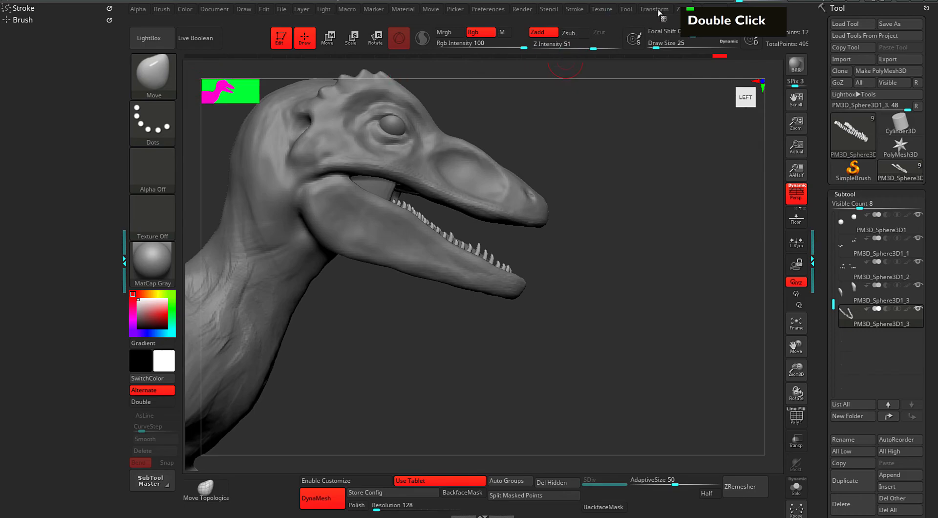
left_click(687, 10)
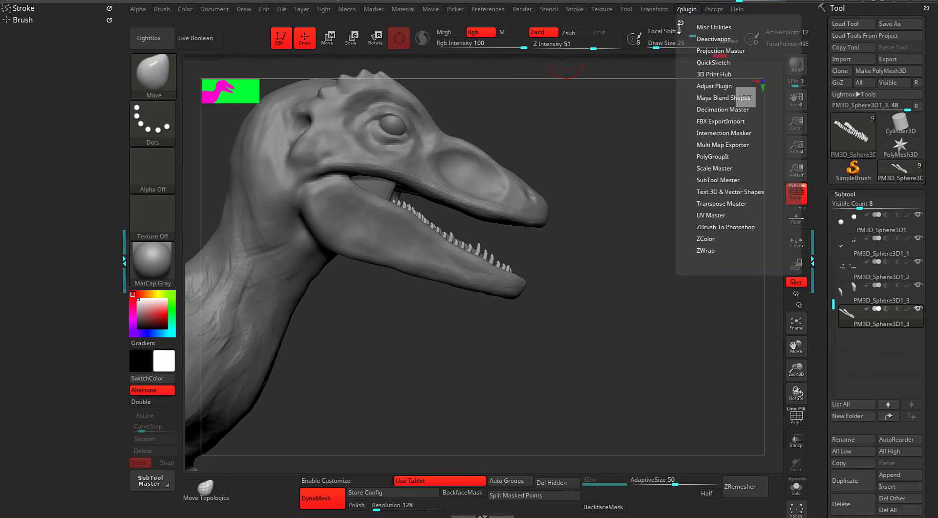
left_click_drag(680, 22, 7, 58)
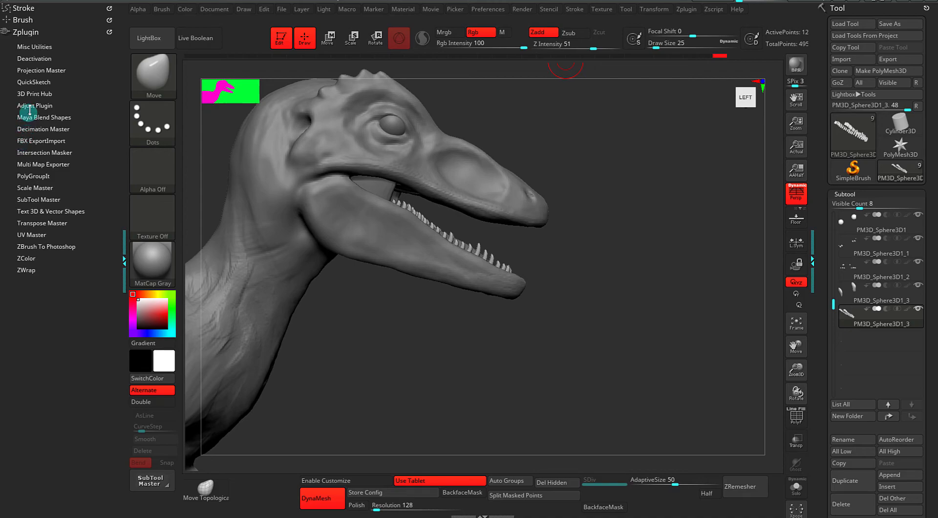
left_click(29, 200)
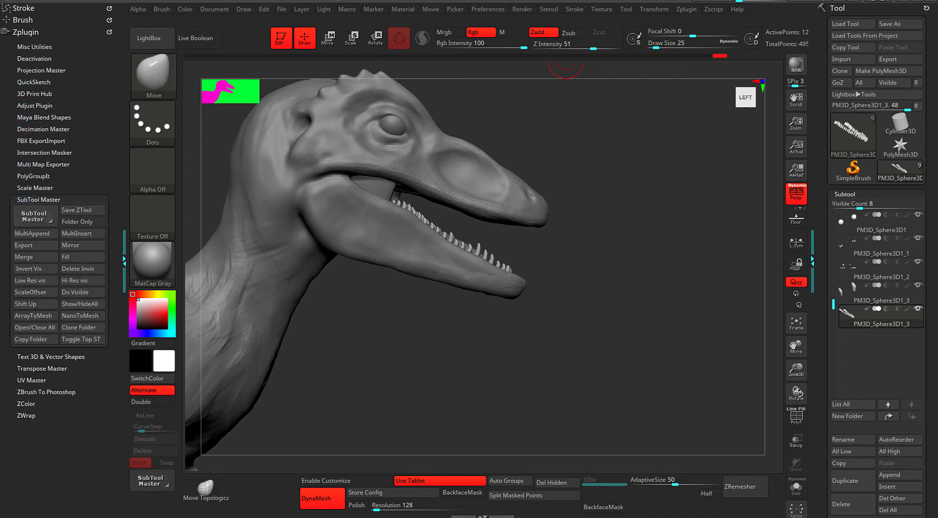
scroll(69, 235, "down", 1)
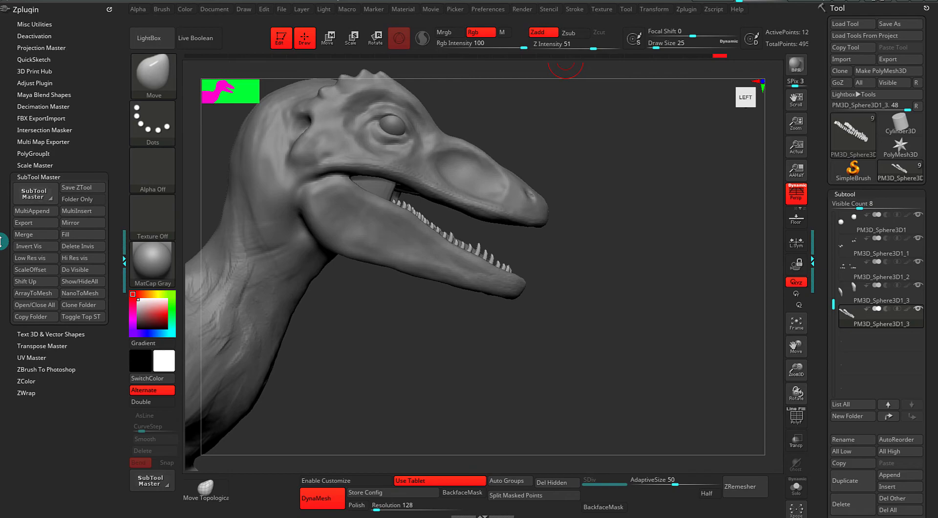
Mirror the teeth with SubTool Master on the Y axis, appended as a new subtool.
left_click(72, 224)
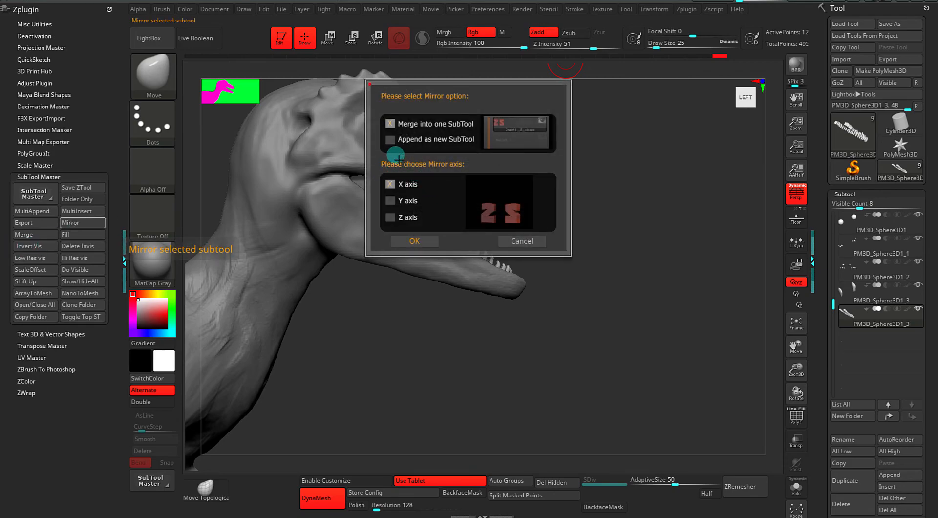
double_click(382, 199)
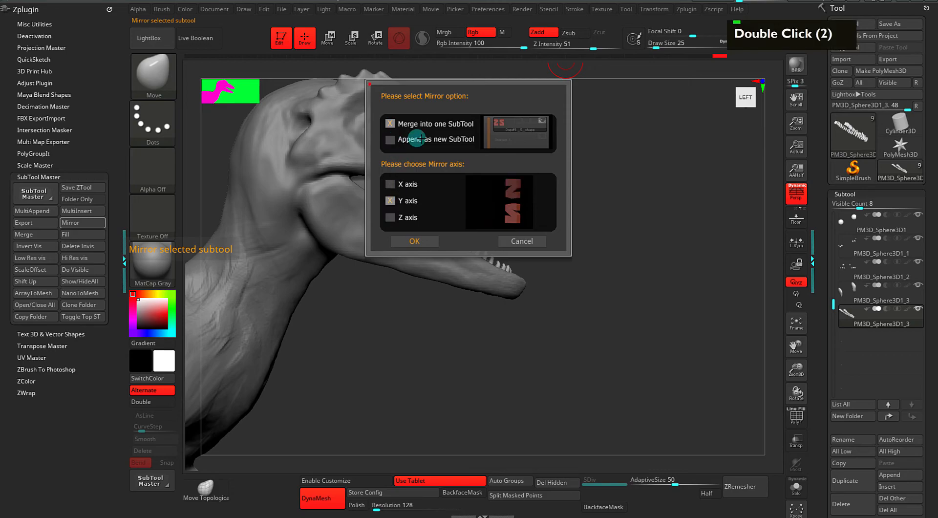
left_click(390, 139)
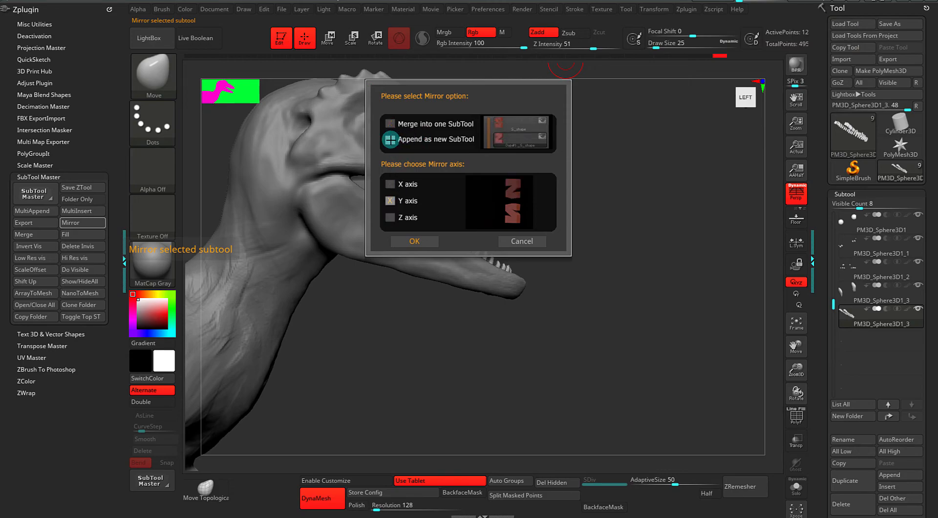
left_click(413, 241)
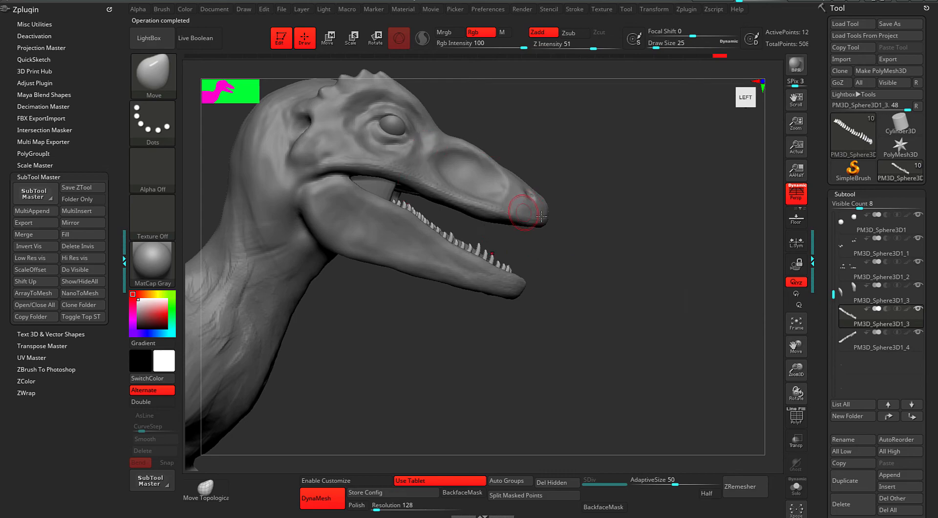
Select the new mirrored teeth subtool and start moving it upward with the gizmo.
left_click_drag(674, 283, 673, 278, "alt")
left_click(849, 338)
key("w")
left_click_drag(656, 320, 633, 326, "alt")
left_click_drag(635, 308, 562, 262, "alt")
left_click_drag(467, 250, 473, 292, "alt")
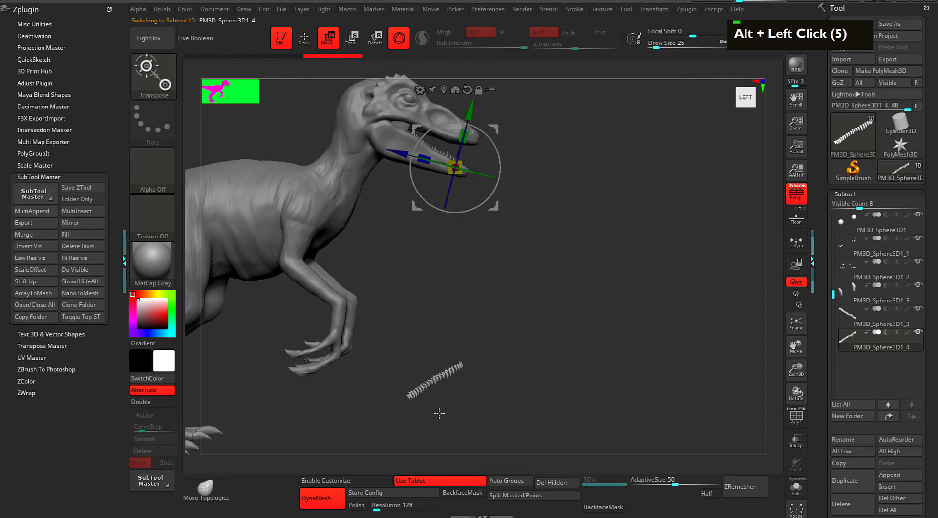
left_click_drag(470, 111, 475, 90)
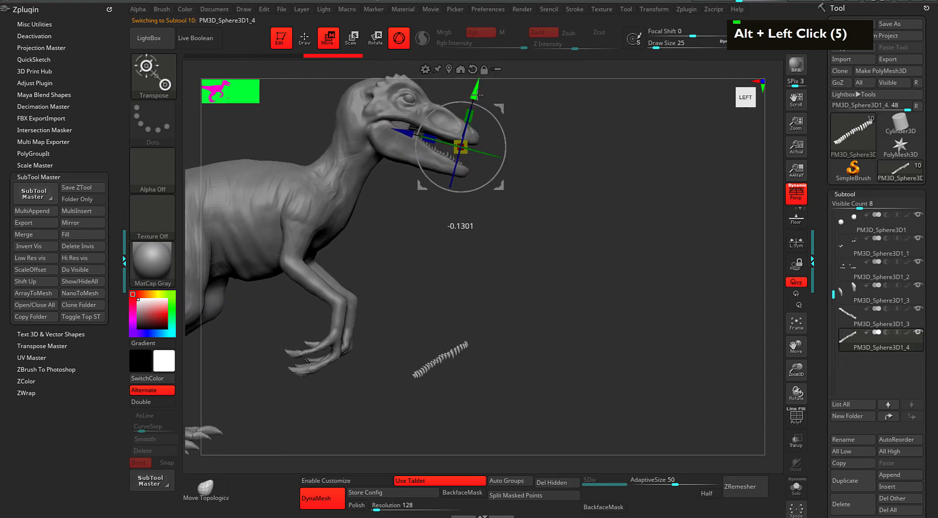
Recentre and square the gizmo, then move the teeth strip up into the mouth.
left_click_drag(523, 303, 531, 283, "alt")
left_click_drag(541, 240, 532, 189, "alt")
left_click_drag(534, 150, 536, 360, "alt")
left_click(440, 106, "alt")
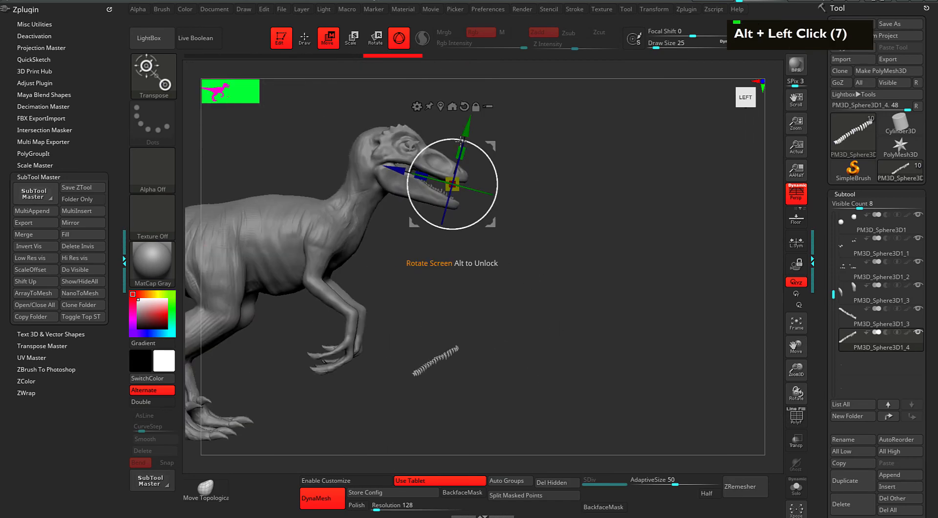
left_click(440, 106)
left_click_drag(526, 295, 538, 261, "alt")
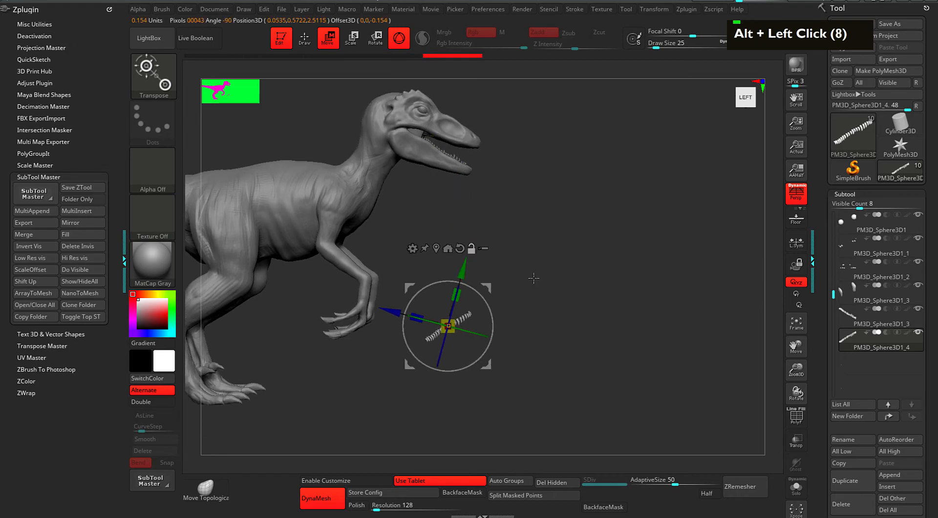
left_click(460, 248, "alt")
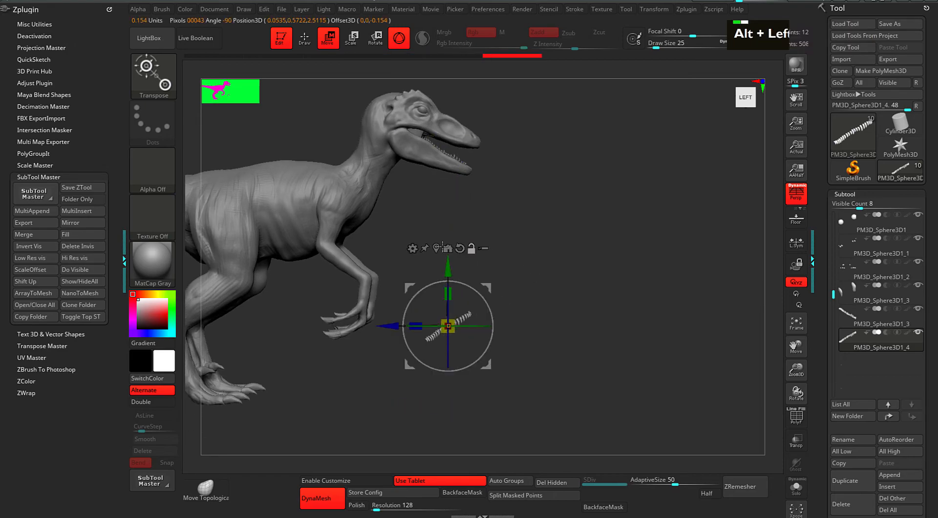
left_click(602, 287, "alt")
left_click_drag(602, 287, 611, 290, "alt")
left_click_drag(496, 289, 661, 366)
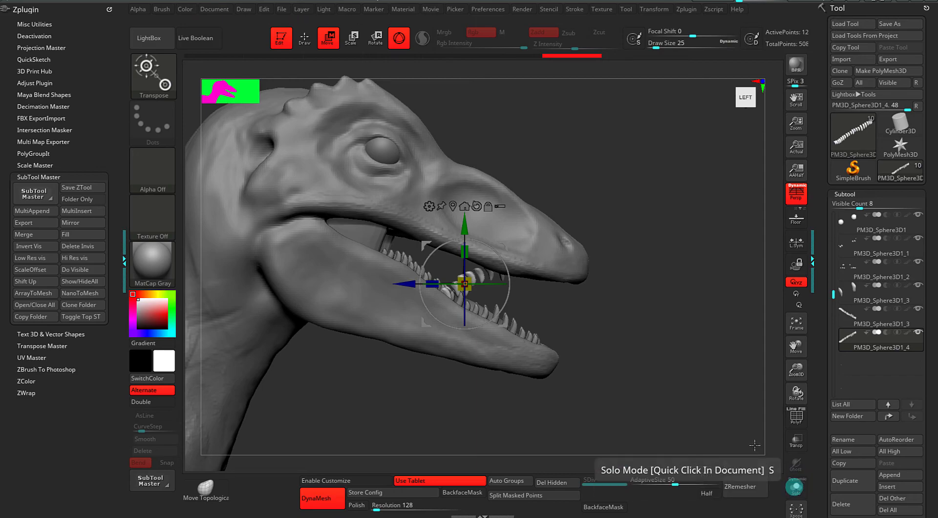
With Transp on, rotate the lower teeth about 13° and move them up into the lower jaw.
left_click(796, 441)
left_click_drag(635, 326, 610, 307, "alt")
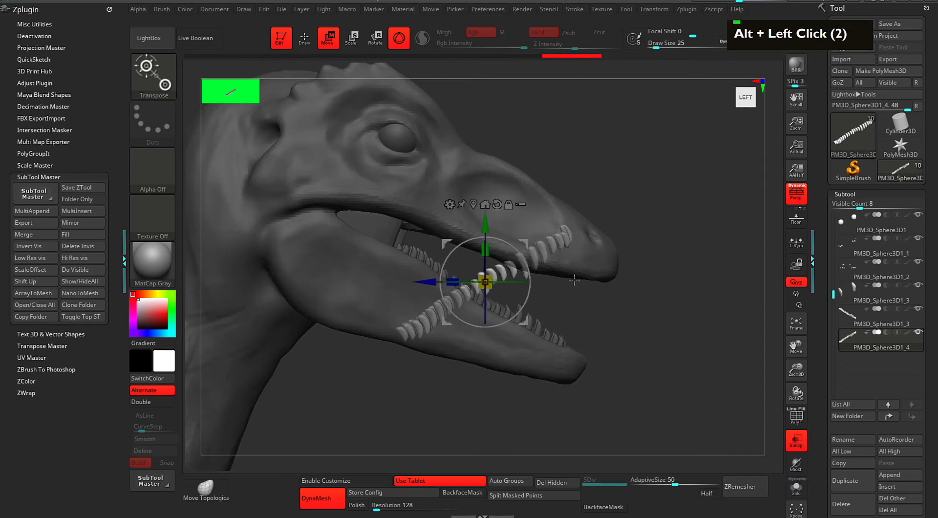
left_click_drag(522, 253, 526, 269)
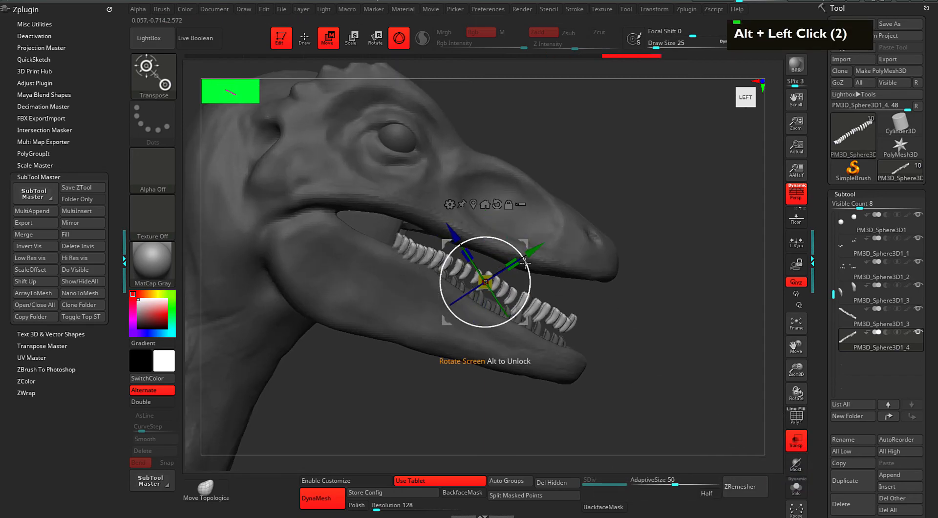
left_click(511, 275, "alt")
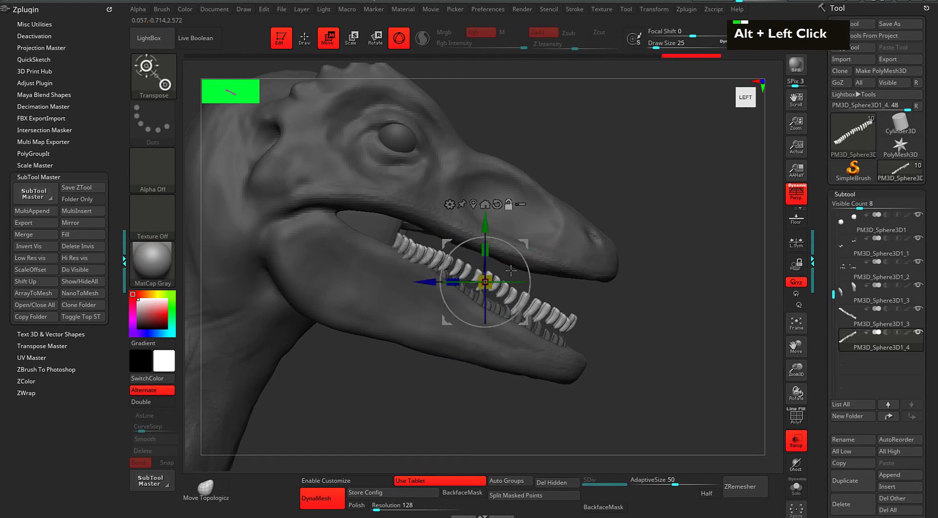
left_click_drag(530, 275, 541, 207)
mouse_move(624, 293)
left_mouse_down()
mouse_move(596, 279)
mouse_move(636, 286)
left_mouse_up()
left_click_drag(697, 294, 668, 284, "alt")
left_click_drag(471, 210, 467, 211)
Turn Transp off, tilt the lower teeth about 2 degrees, and check the fit from below.
key("q")
left_click_drag(624, 296, 576, 314)
left_click(800, 436)
key("w")
left_click_drag(469, 228, 469, 232)
left_click_drag(595, 244, 531, 195)
mouse_move(679, 241)
left_mouse_down()
mouse_move(710, 238)
mouse_move(654, 215)
mouse_move(676, 280)
mouse_move(568, 241)
mouse_move(640, 275)
mouse_move(641, 313)
mouse_move(611, 308)
mouse_move(696, 303)
left_mouse_up()
key("q")
key("w")
mouse_move(696, 304)
left_mouse_down("alt")
mouse_move(665, 329)
mouse_move(603, 323)
mouse_move(617, 332)
mouse_move(597, 310)
mouse_move(635, 257)
mouse_move(629, 262)
left_mouse_up("alt")
key("q")
key("q")
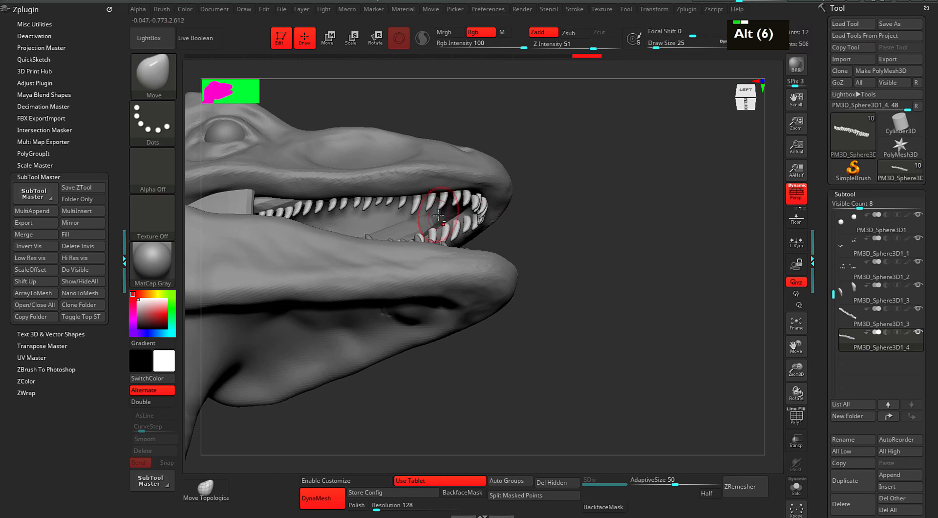
Select the Body1_2 gum subtool and push it into shape around the teeth inside the mouth.
left_click(489, 208, "alt")
left_click_drag(643, 249, 650, 283, "alt")
left_click_drag(650, 283, 624, 233)
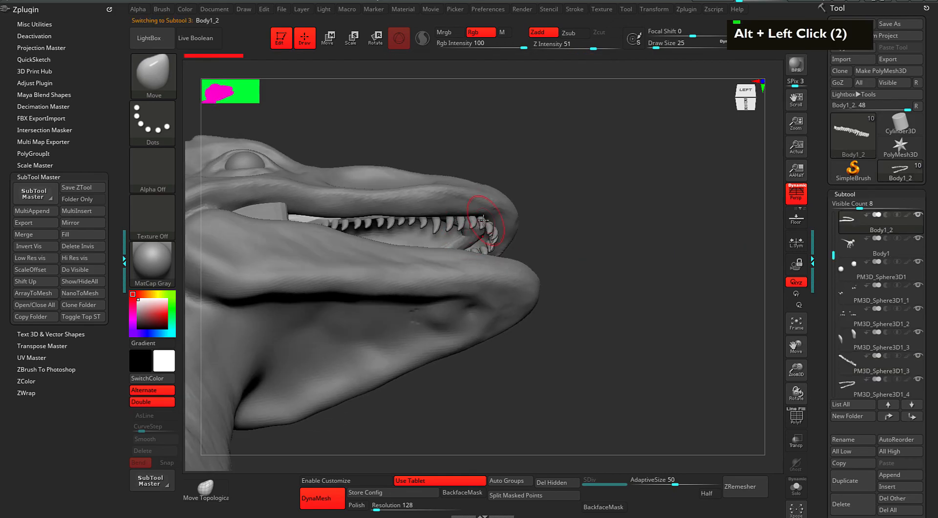
double_click(464, 241)
double_click(469, 245)
left_click_drag(587, 230, 546, 227)
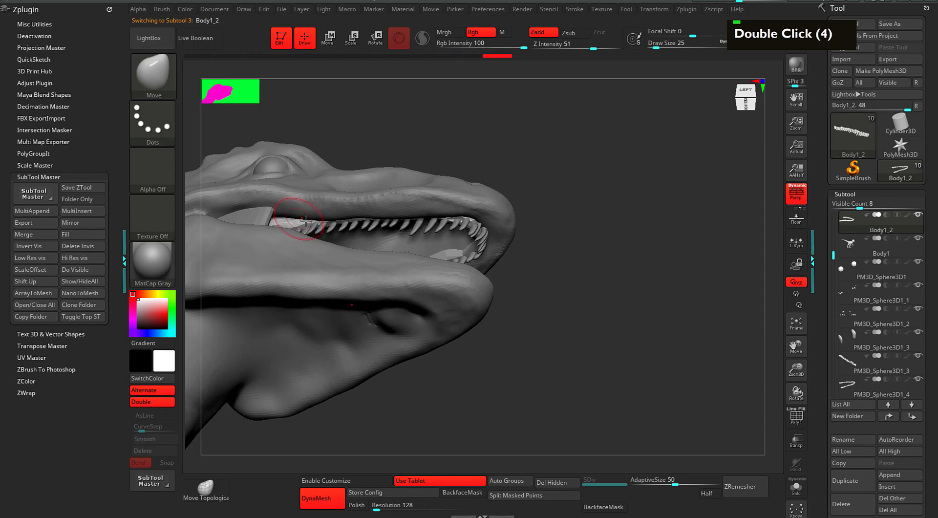
double_click(376, 225)
double_click(417, 224)
left_click(440, 220)
From a left side view, keep moving the Body1_2 gum to wrap the teeth.
mouse_move(571, 184)
left_mouse_down()
mouse_move(558, 231)
mouse_move(521, 211)
mouse_move(572, 209)
mouse_move(420, 237)
left_mouse_up()
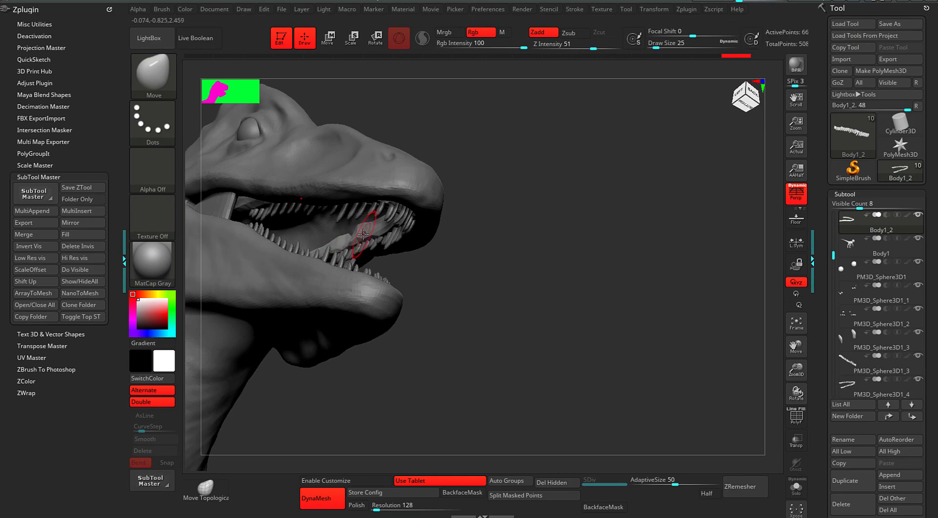
double_click(360, 237)
left_click(353, 235, "alt")
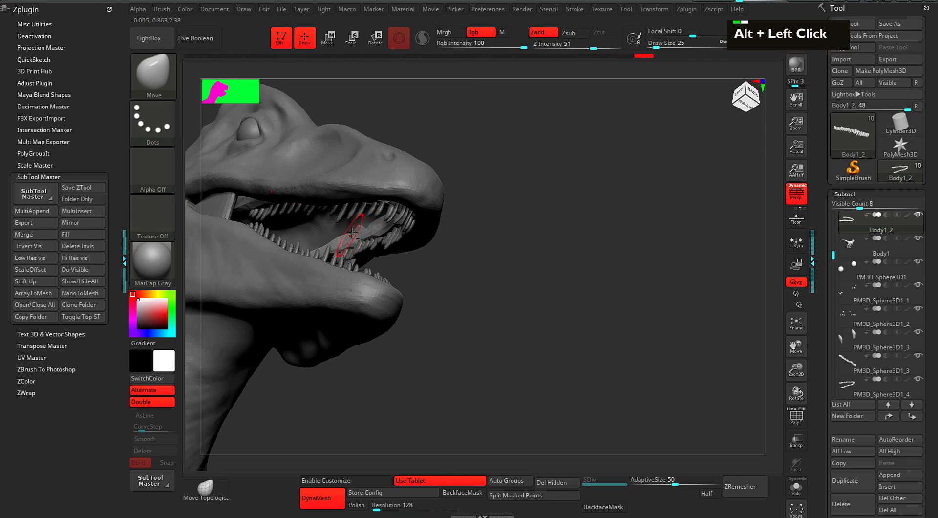
left_click(363, 229, "alt")
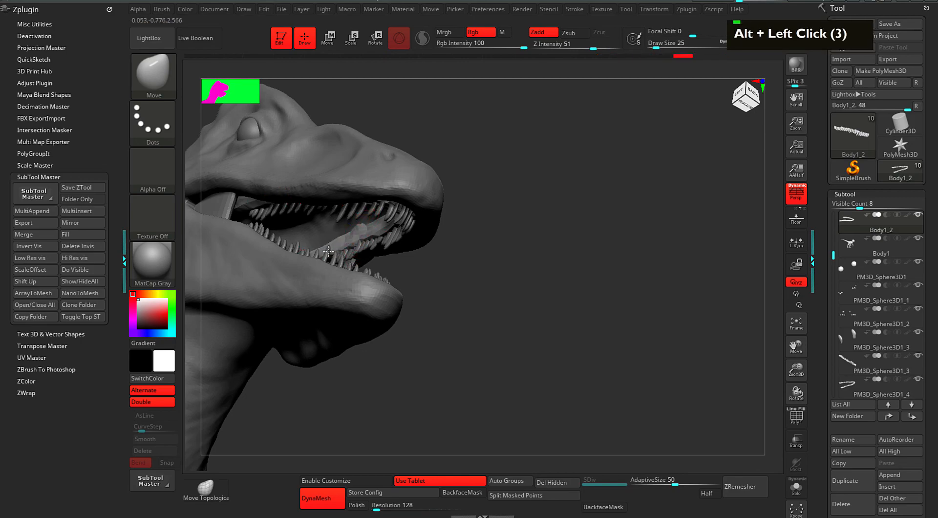
key("alt")
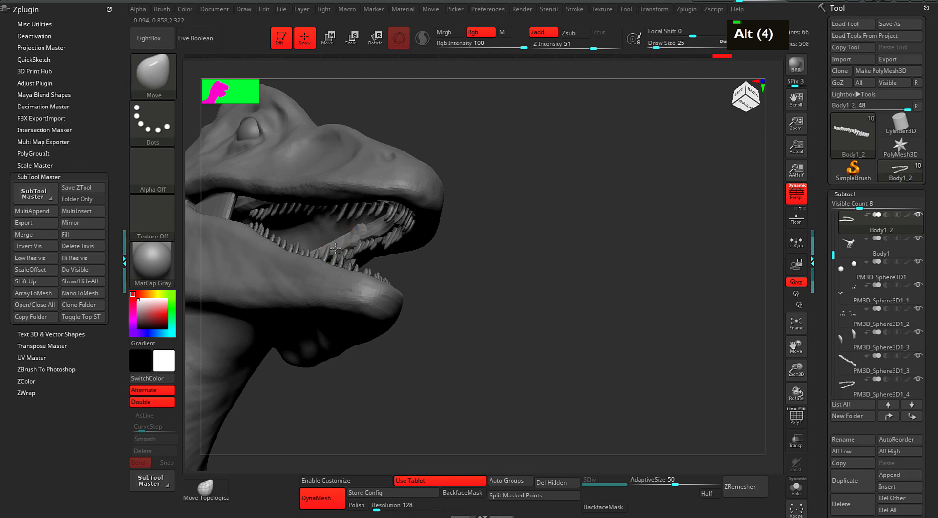
left_click_drag(470, 260, 456, 283)
left_click(336, 245, "alt")
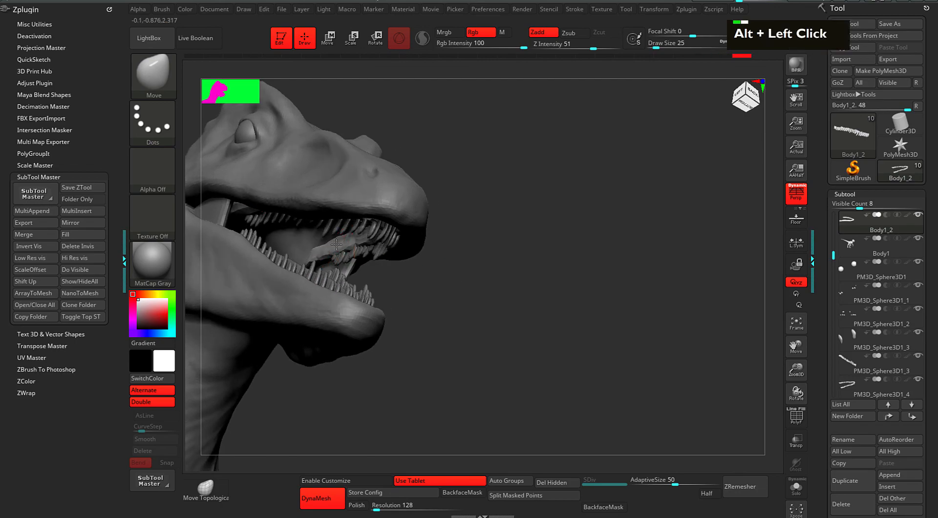
key("alt")
double_click(337, 244)
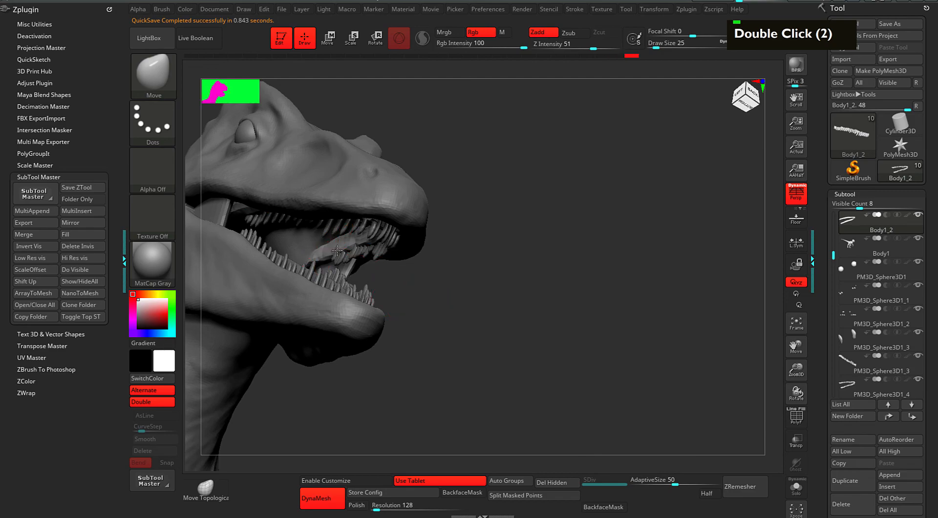
Select the Body1_1 gum subtool and sculpt it along the teeth.
left_click(336, 248, "alt")
left_click_drag(488, 283, 535, 249)
left_click(375, 229, "alt")
left_click_drag(493, 212, 492, 235)
left_click(366, 224, "alt")
left_click(368, 228, "alt")
left_click(360, 218, "alt")
left_click(365, 222, "alt")
From a three-quarter front view, shape the Body1_1 gum along the upper teeth.
left_click_drag(469, 239, 280, 255)
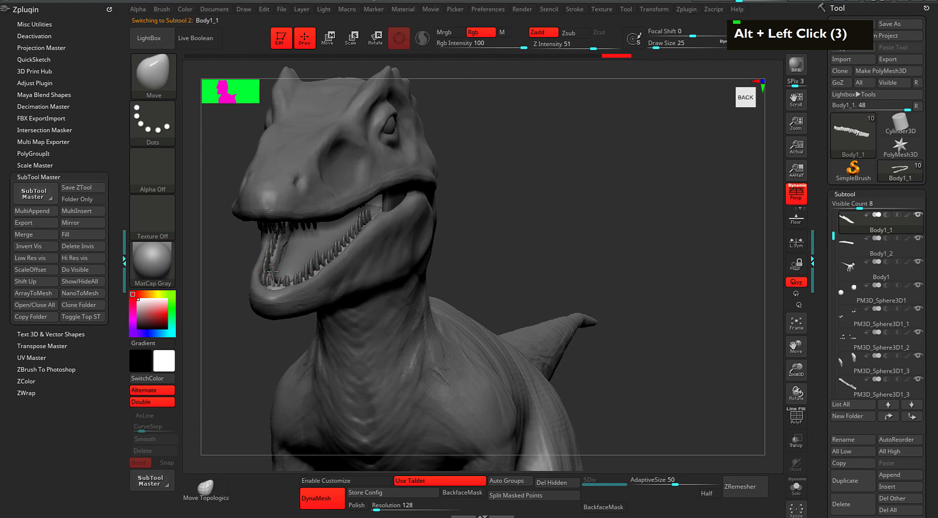
double_click(271, 276)
double_click(283, 242)
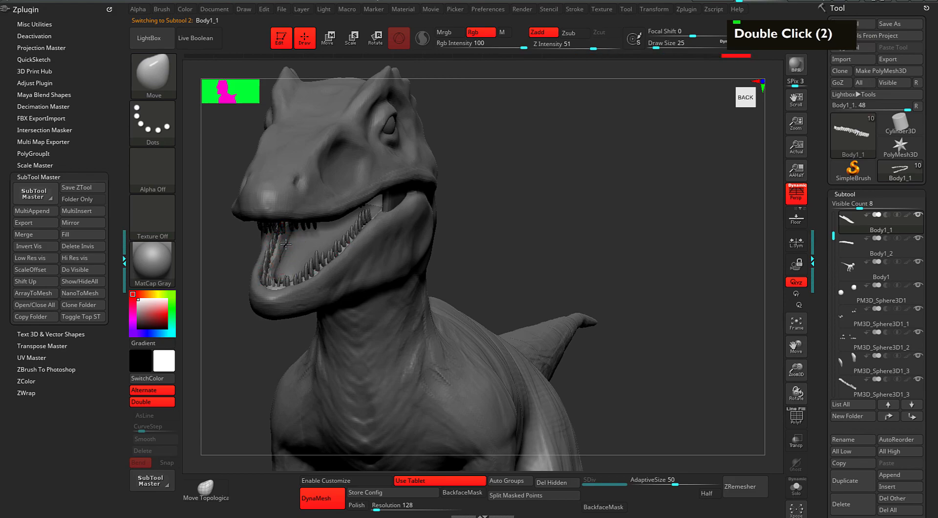
double_click(285, 247)
left_click_drag(563, 181, 519, 218)
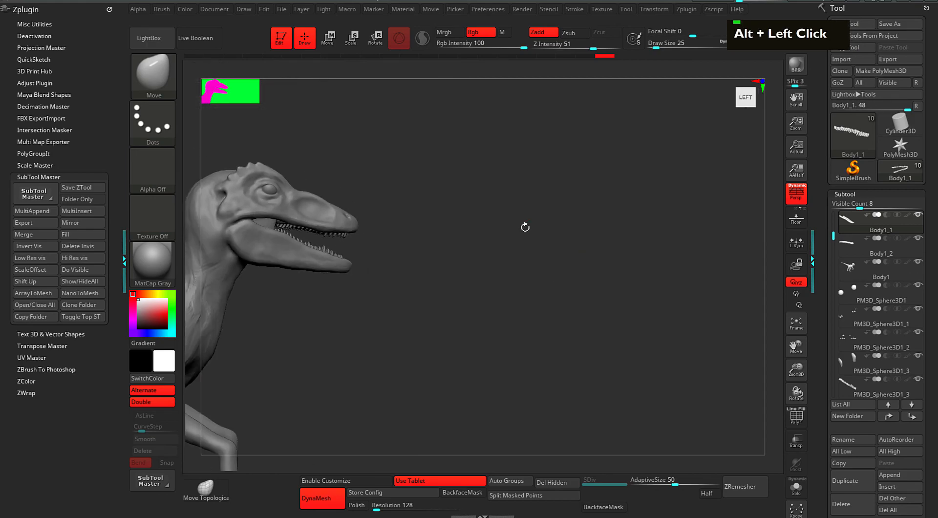
Frame the whole raptor and orbit to a three-quarter side view to review it.
key("f")
key("f")
key("alt")
key("alt")
left_click_drag(631, 365, 511, 357, "alt")
left_click_drag(694, 327, 567, 311)
left_click_drag(699, 312, 547, 305, "alt")
left_click_drag(723, 266, 655, 285, "alt")
left_click_drag(638, 317, 633, 295, "alt")
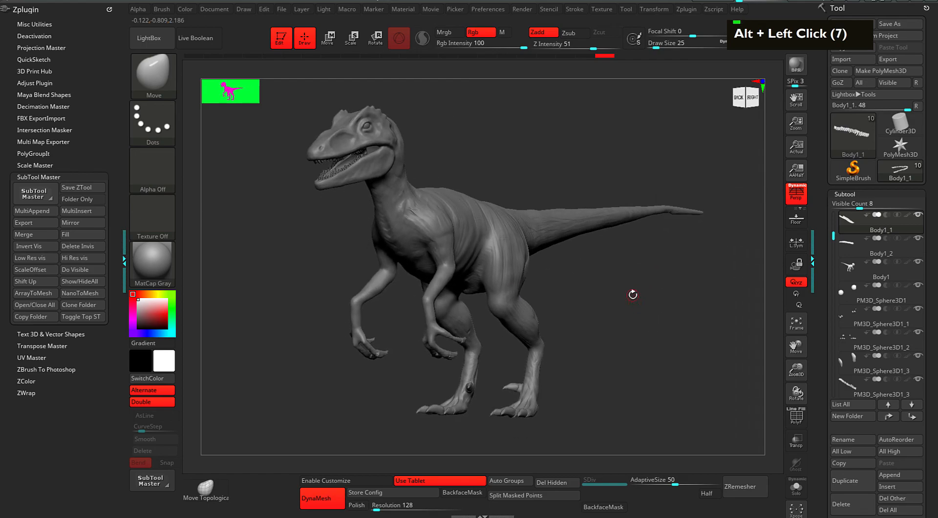